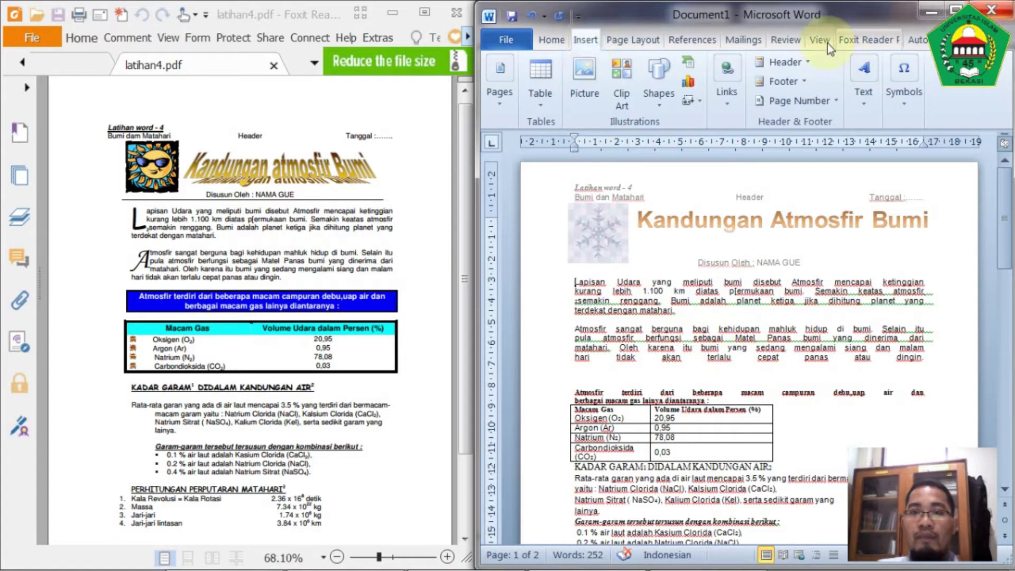
Delete the leftover enlarged letters "L A" from the second page of the document
{"action": "left_click", "coordinate": [956, 11]}
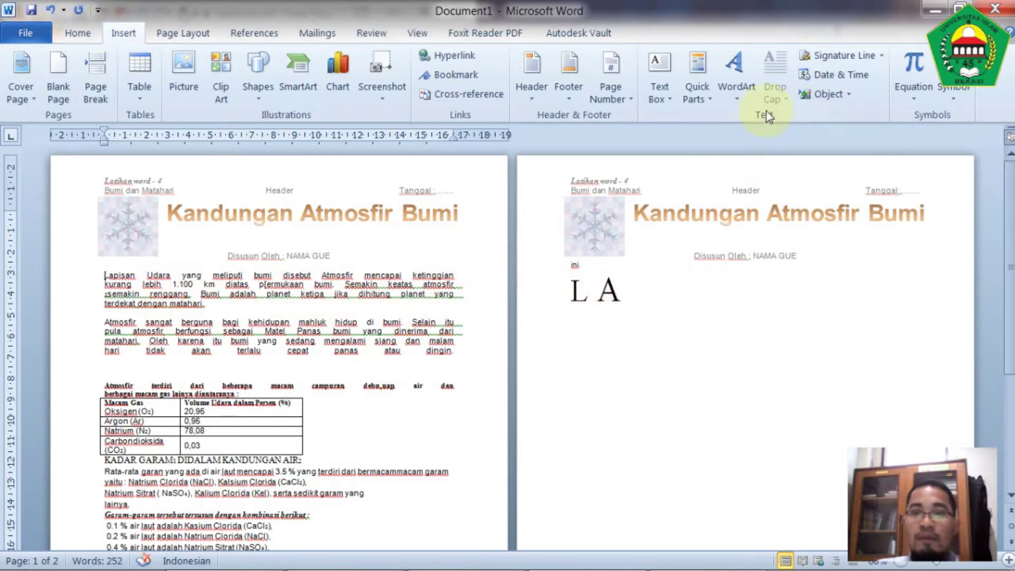
{"action": "left_click_drag", "start_coordinate": [624, 292], "coordinate": [573, 290]}
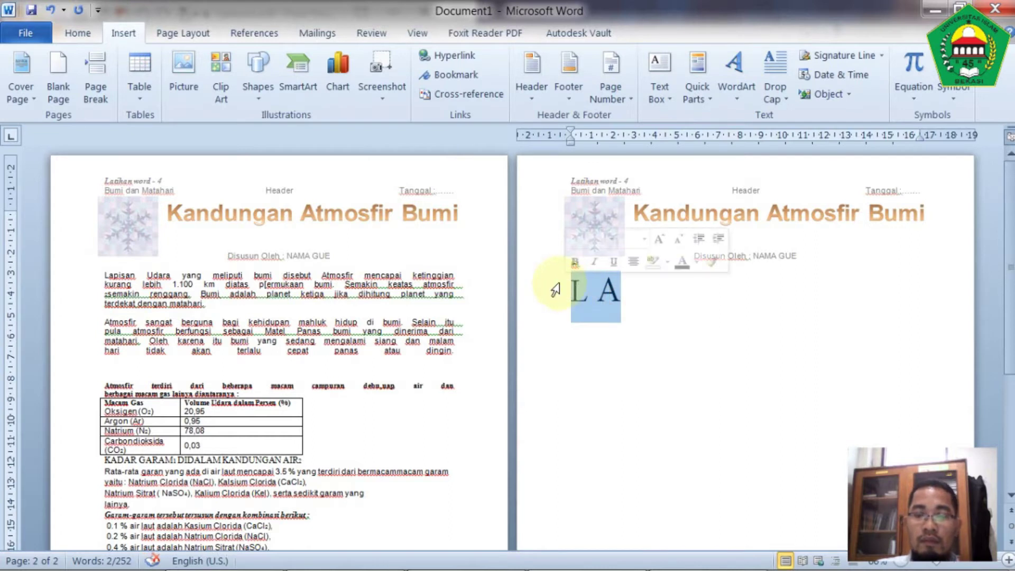
{"action": "key", "text": "BackSpace"}
Insert a paragraph break before "Lapisan Udara" and give that paragraph a Dropped-style drop cap
{"action": "scroll", "coordinate": [374, 316], "scroll_direction": "up", "scroll_amount": 3}
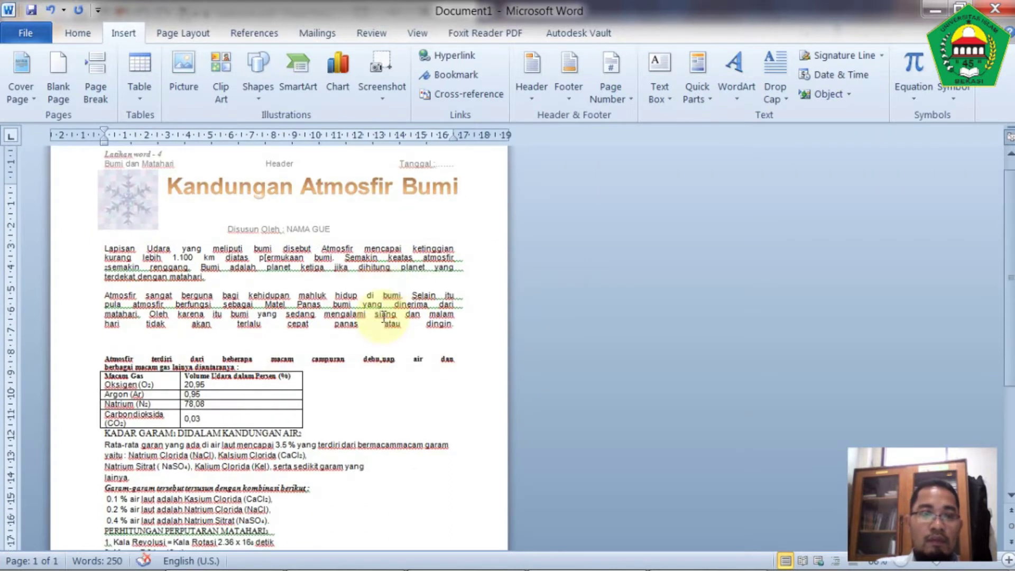
{"action": "left_click", "coordinate": [102, 242]}
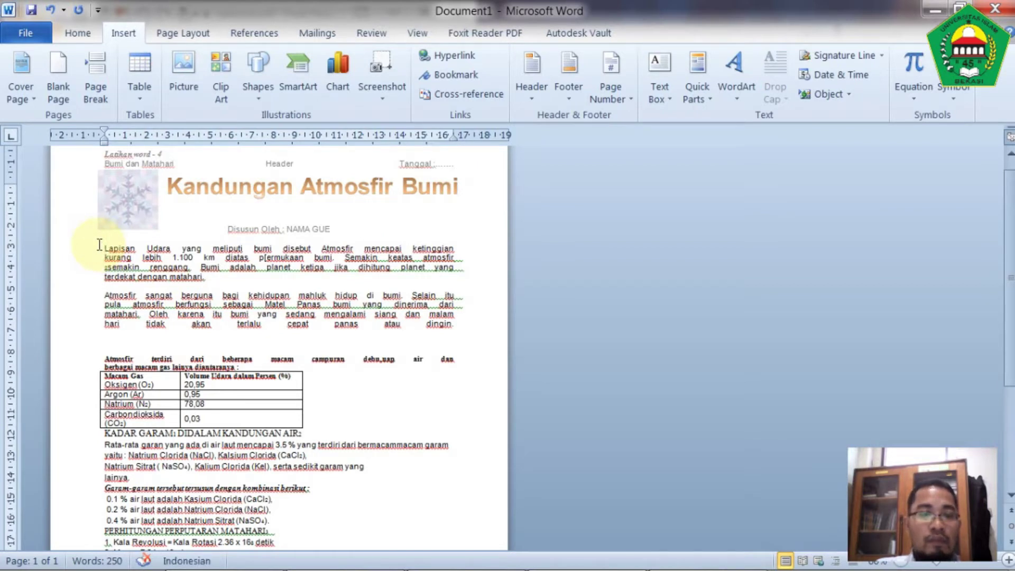
{"action": "key", "text": "Return"}
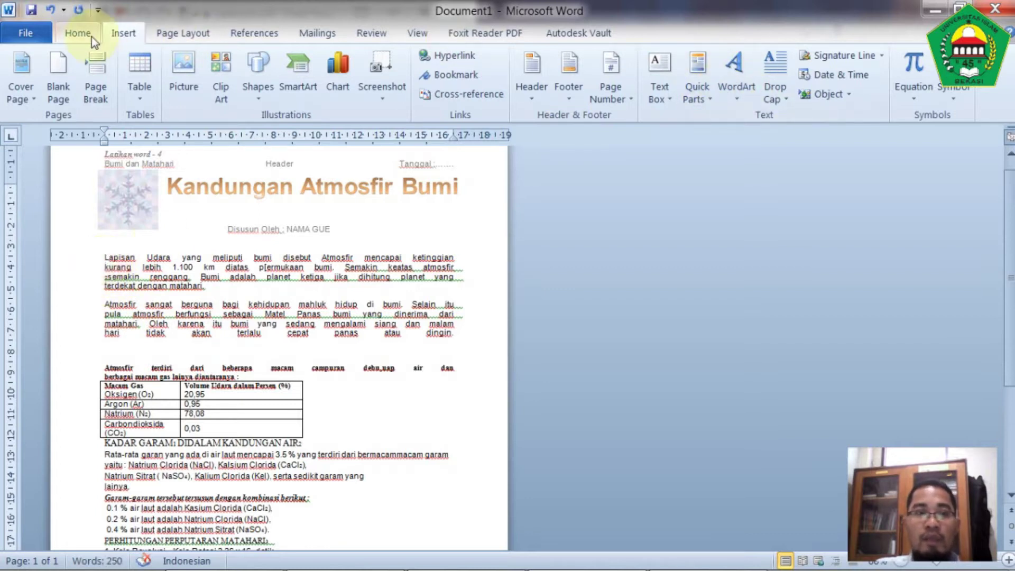
{"action": "left_click", "coordinate": [782, 100]}
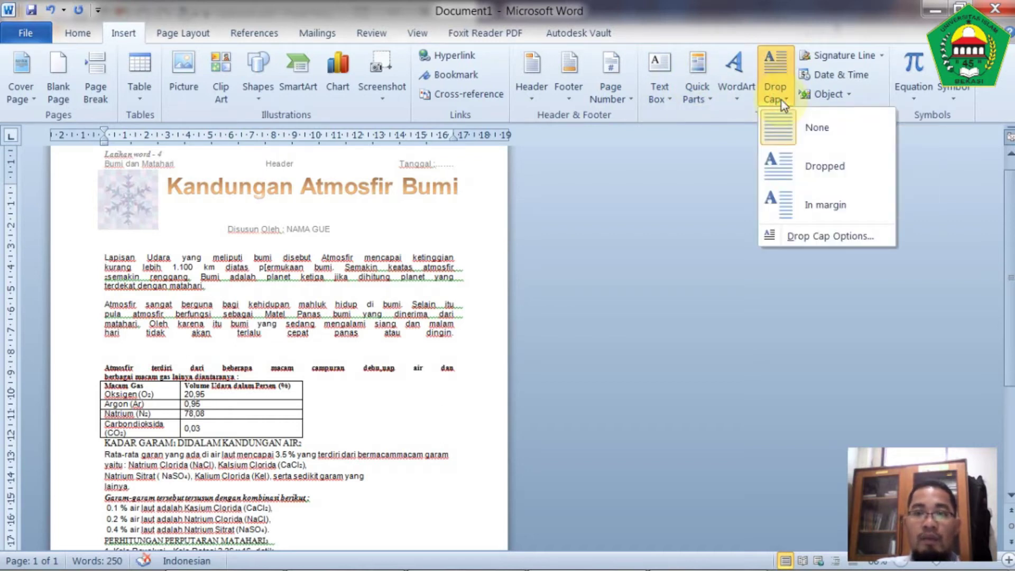
{"action": "left_click", "coordinate": [804, 169]}
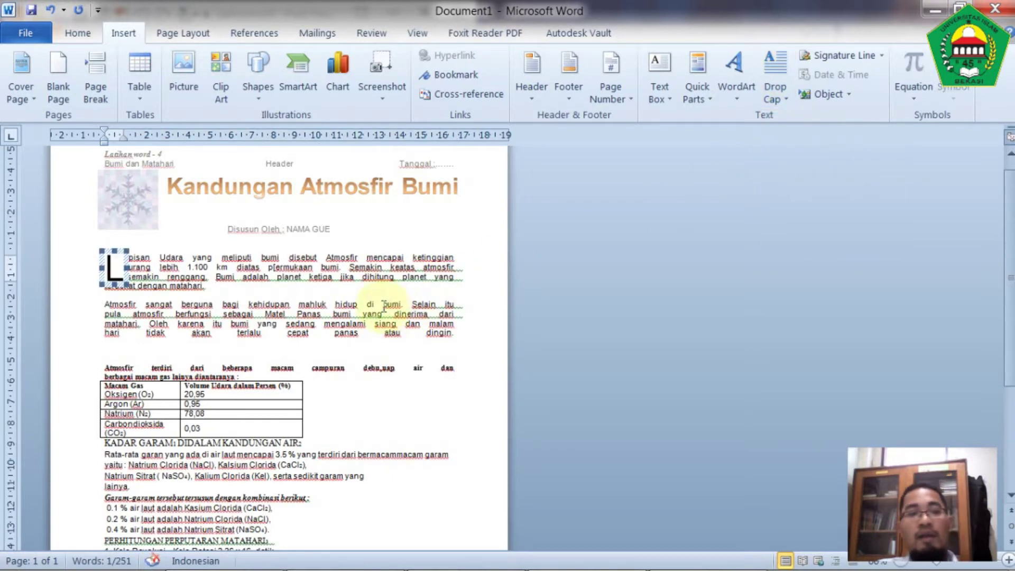
{"action": "left_click", "coordinate": [122, 263]}
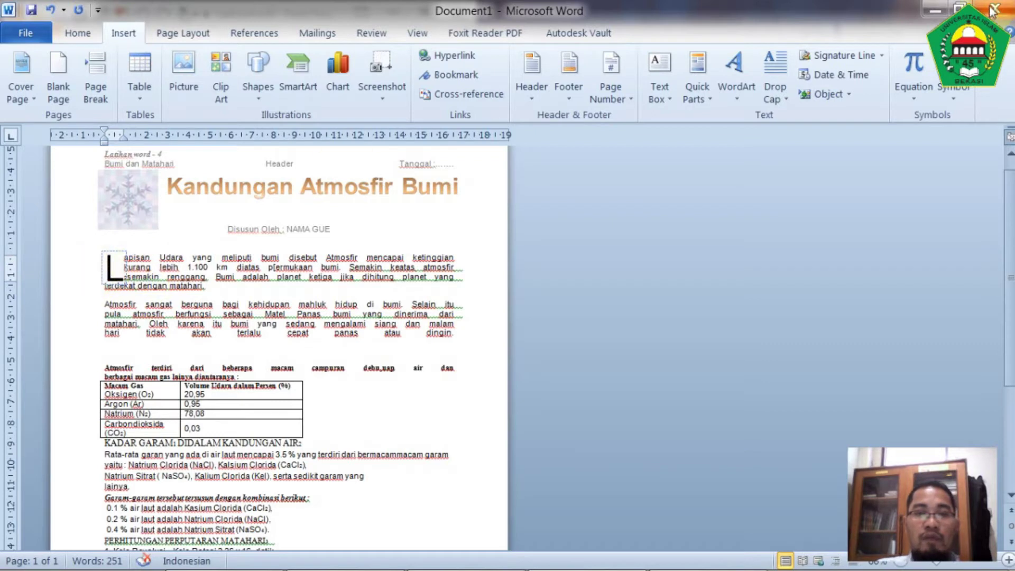
Set the font of the first paragraph's drop cap "L" to Comic Sans MS
{"action": "left_click", "coordinate": [960, 9]}
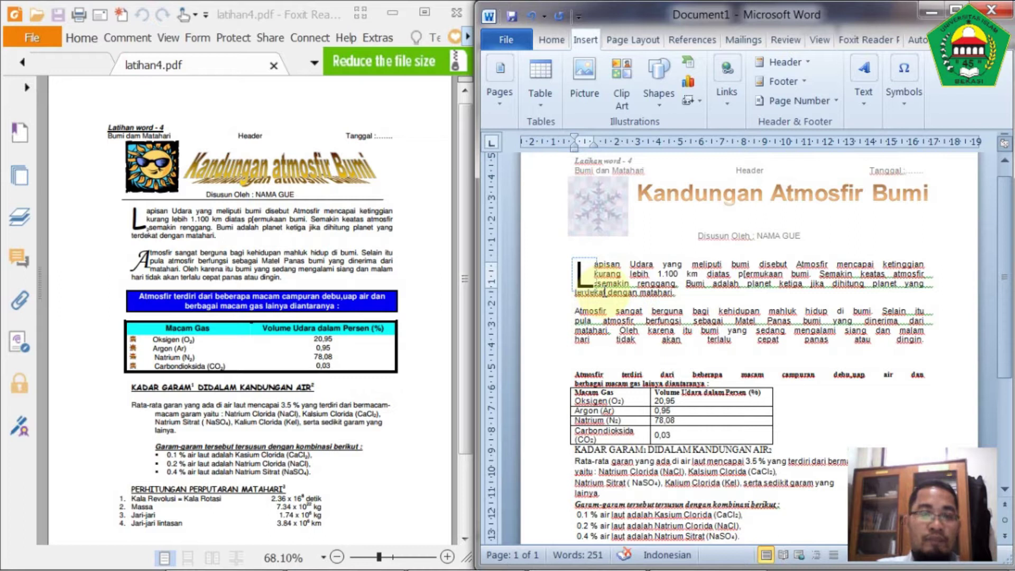
{"action": "left_click", "coordinate": [585, 279]}
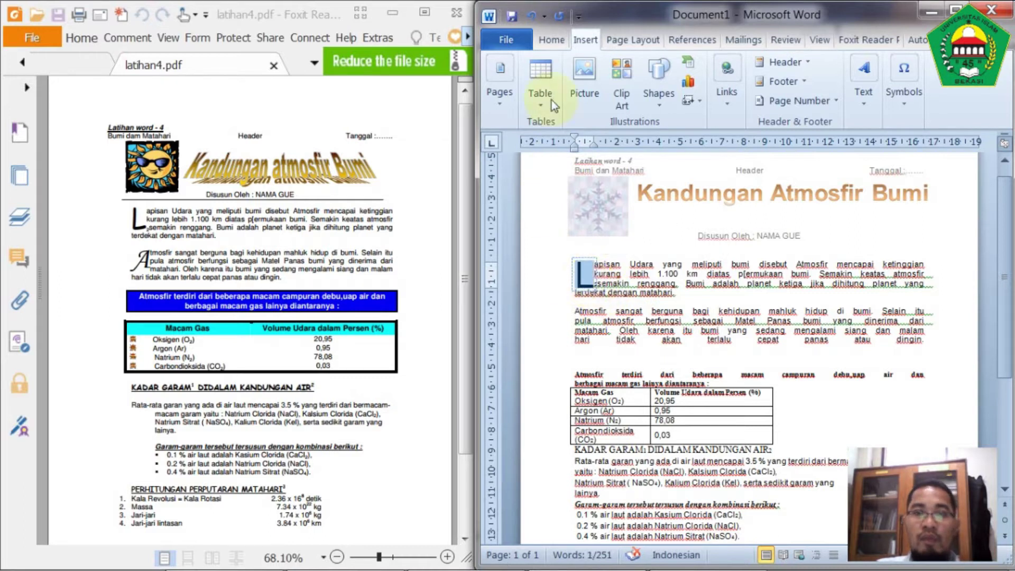
{"action": "left_click", "coordinate": [553, 41]}
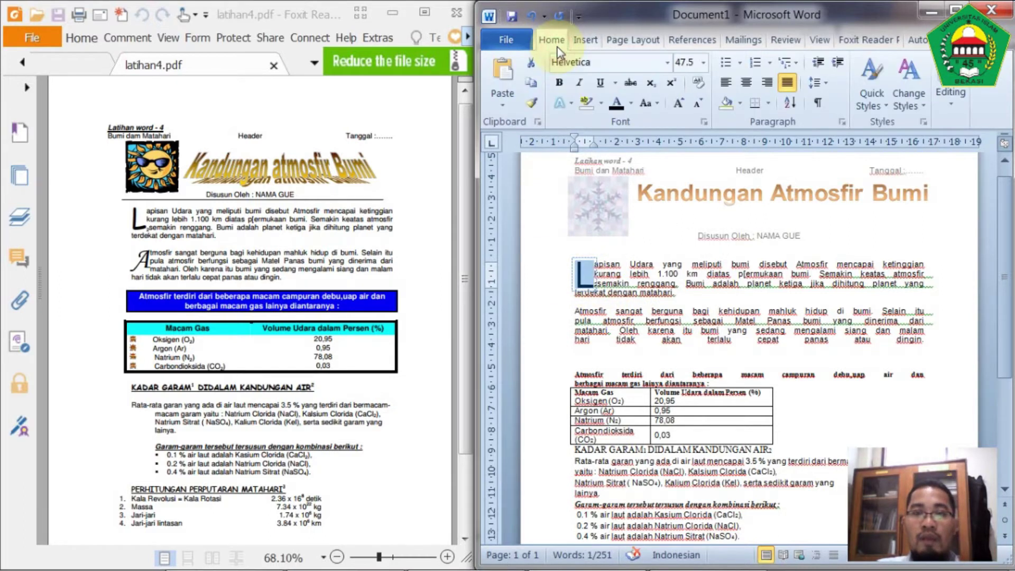
{"action": "left_click", "coordinate": [667, 63]}
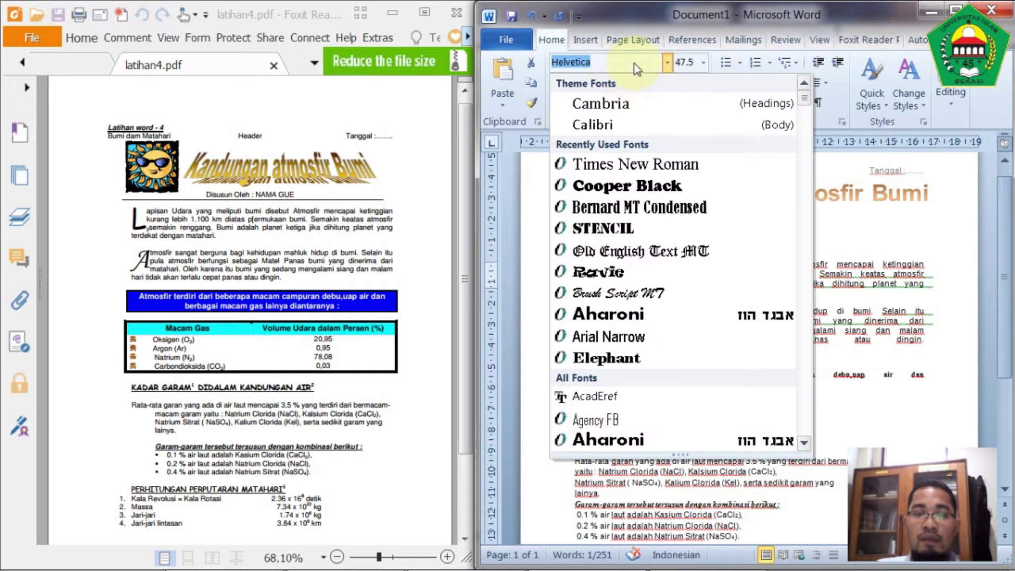
{"action": "type", "text": "Comic Sans MS"}
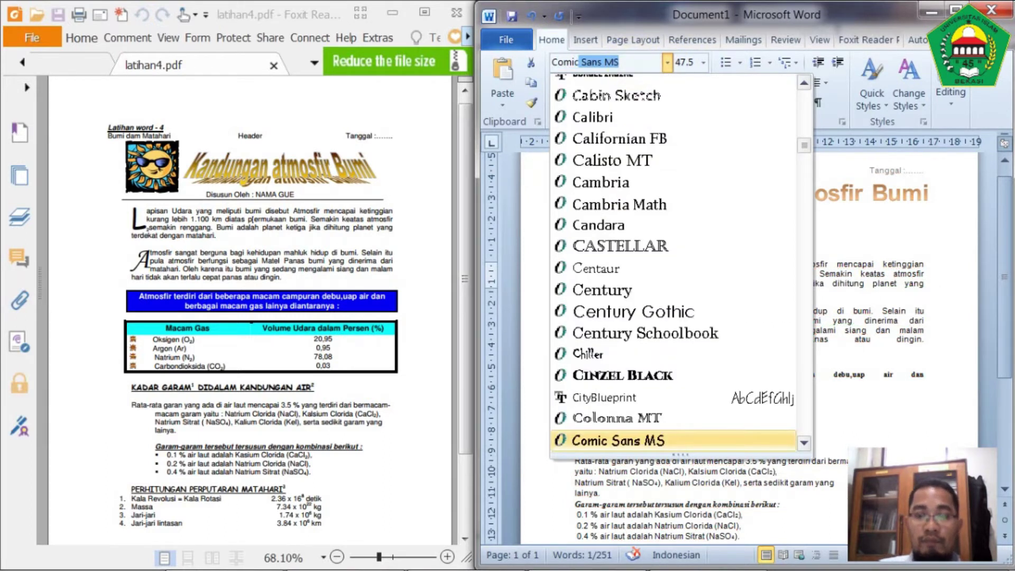
{"action": "key", "text": "Return"}
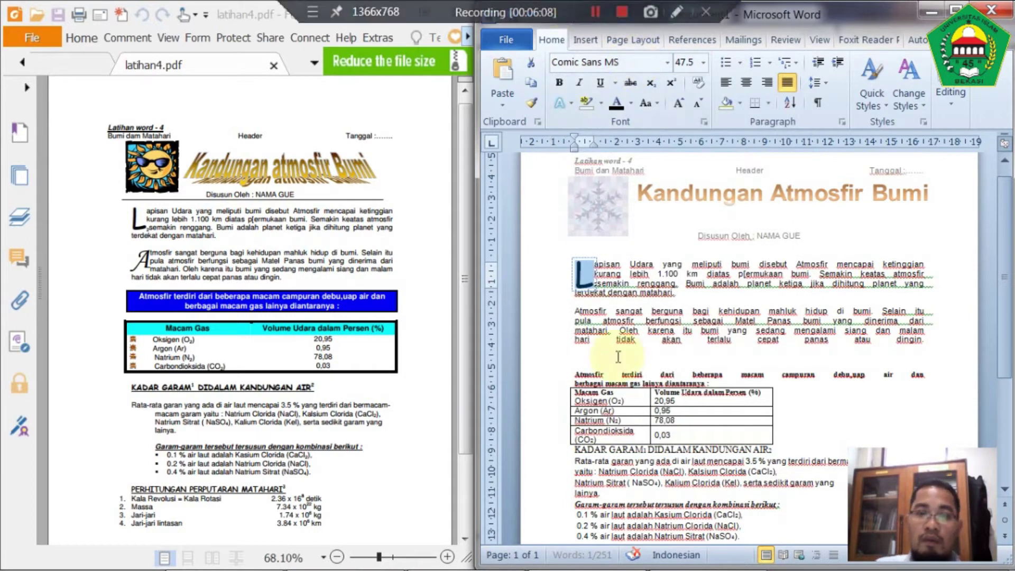
{"action": "left_click", "coordinate": [609, 285]}
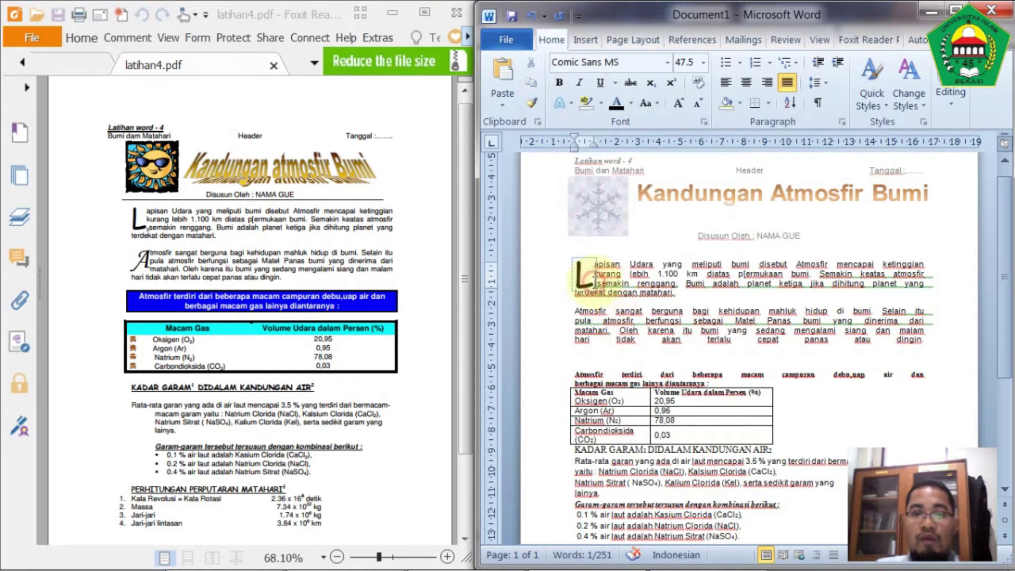
Apply a Dropped-style drop cap to the second paragraph, beginning with "Atmosfir sangat berguna"
{"action": "left_click", "coordinate": [661, 317]}
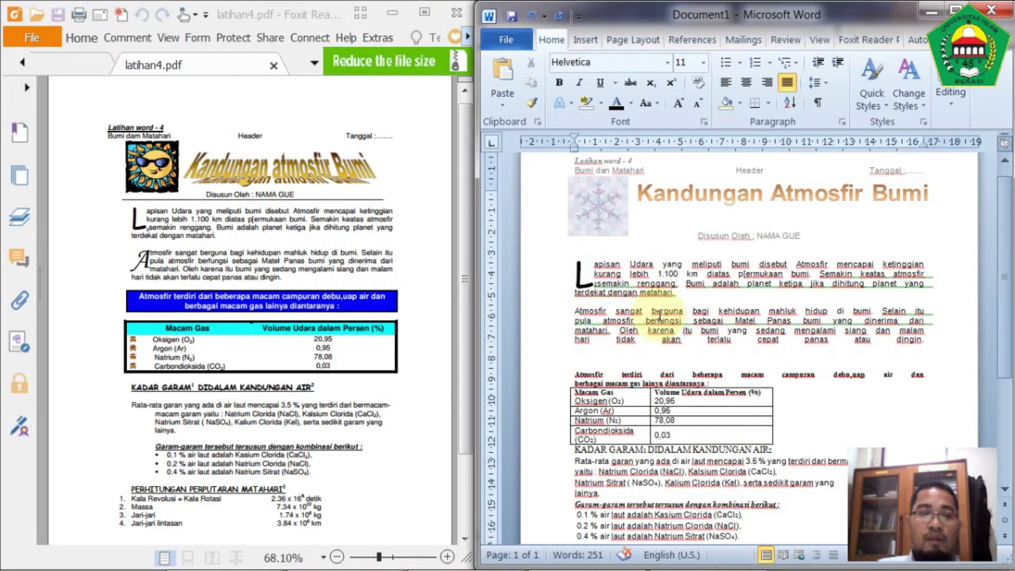
{"action": "left_click", "coordinate": [575, 310]}
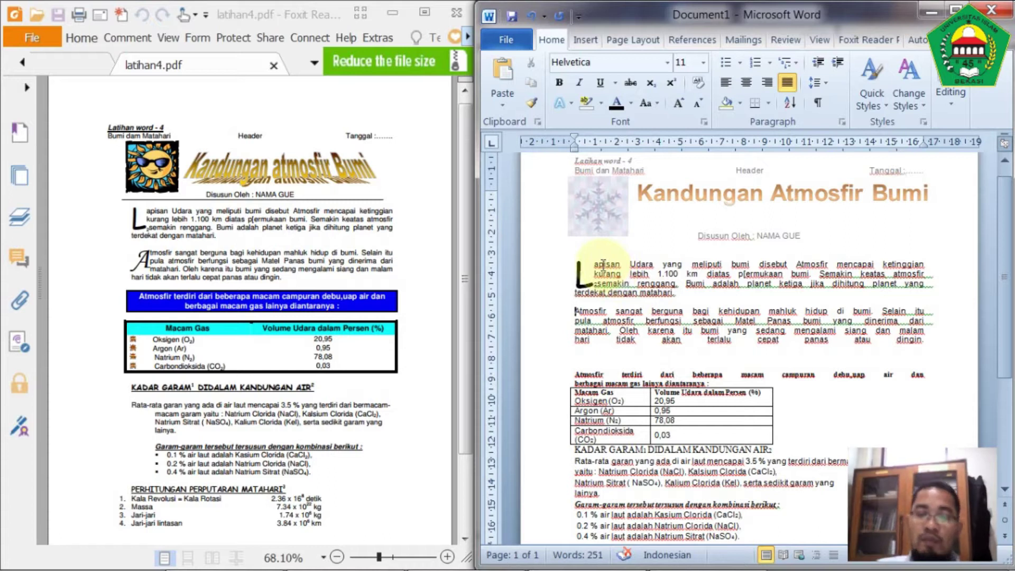
{"action": "left_click", "coordinate": [583, 38]}
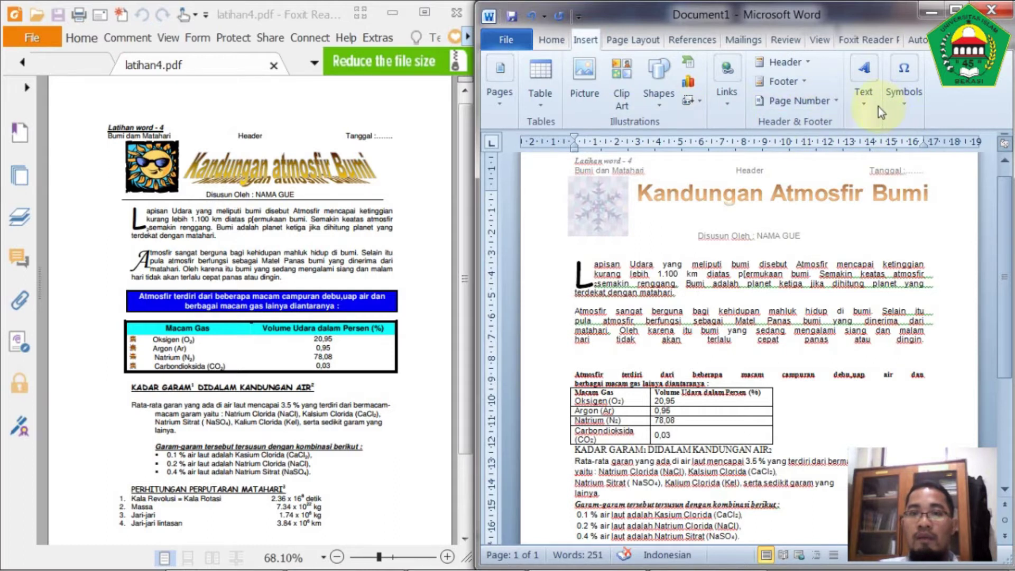
{"action": "left_click", "coordinate": [866, 101]}
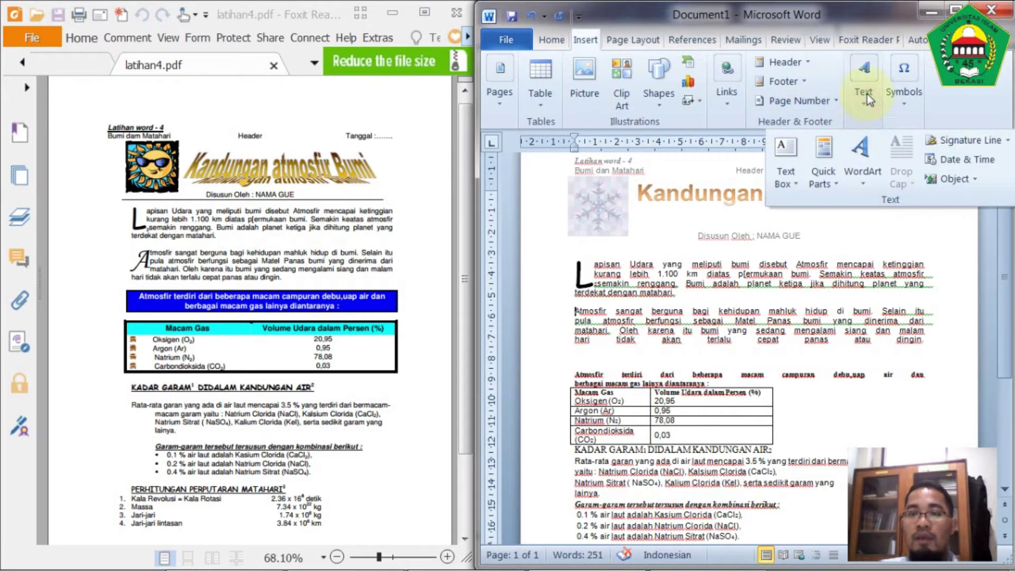
{"action": "left_click", "coordinate": [571, 306]}
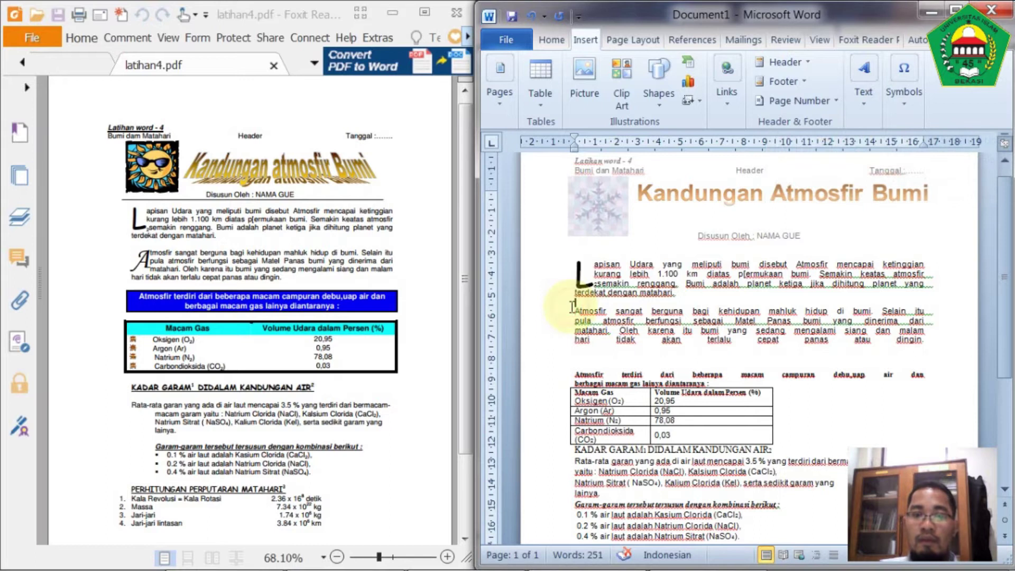
{"action": "key", "text": "Return"}
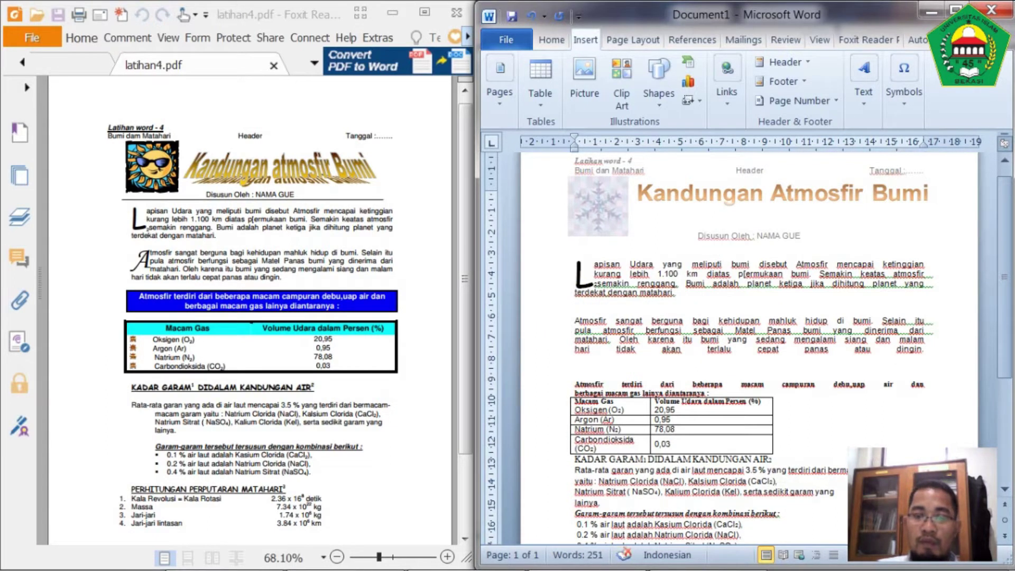
{"action": "key", "text": "BackSpace"}
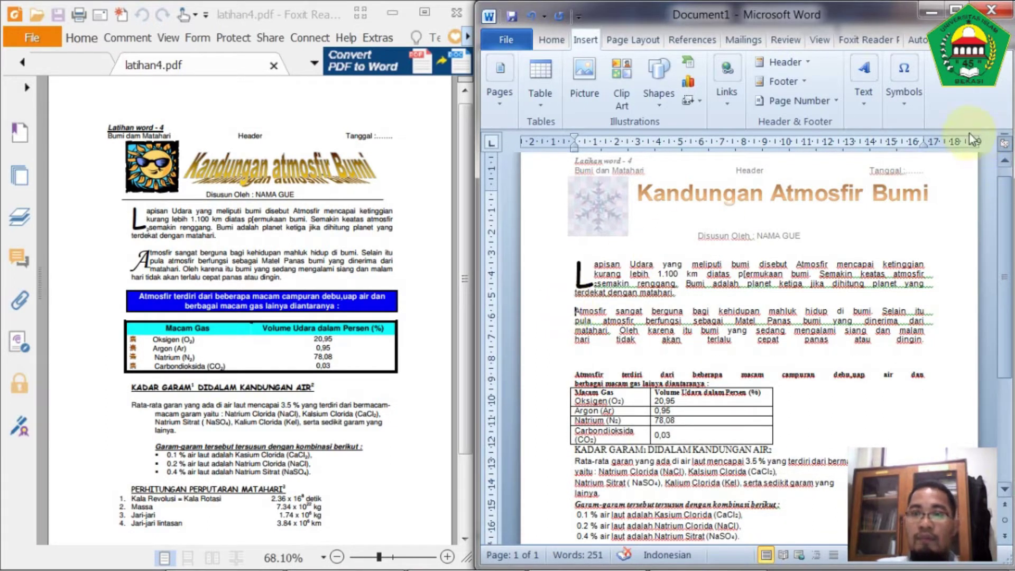
{"action": "left_click", "coordinate": [864, 109]}
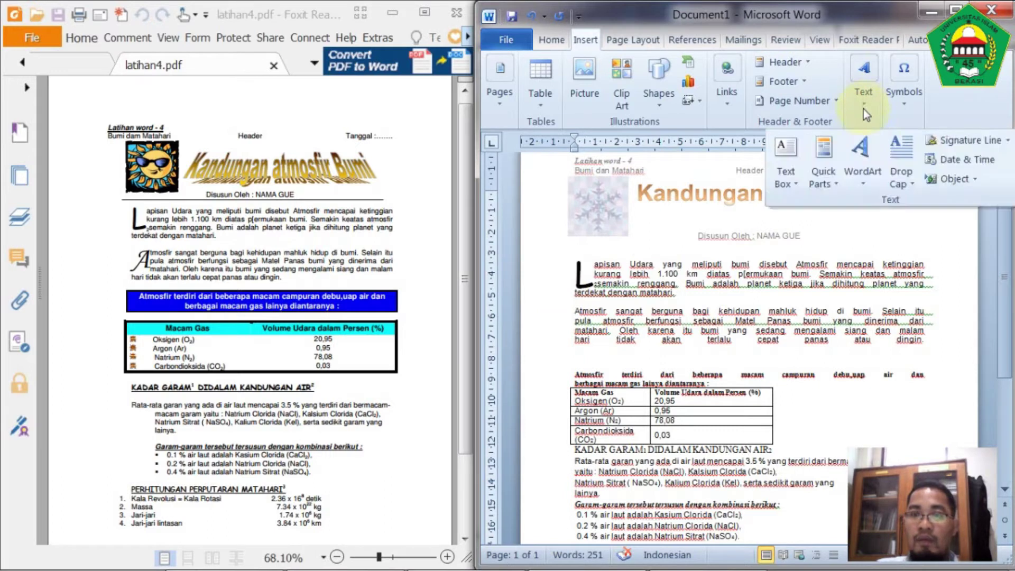
{"action": "left_click", "coordinate": [894, 182]}
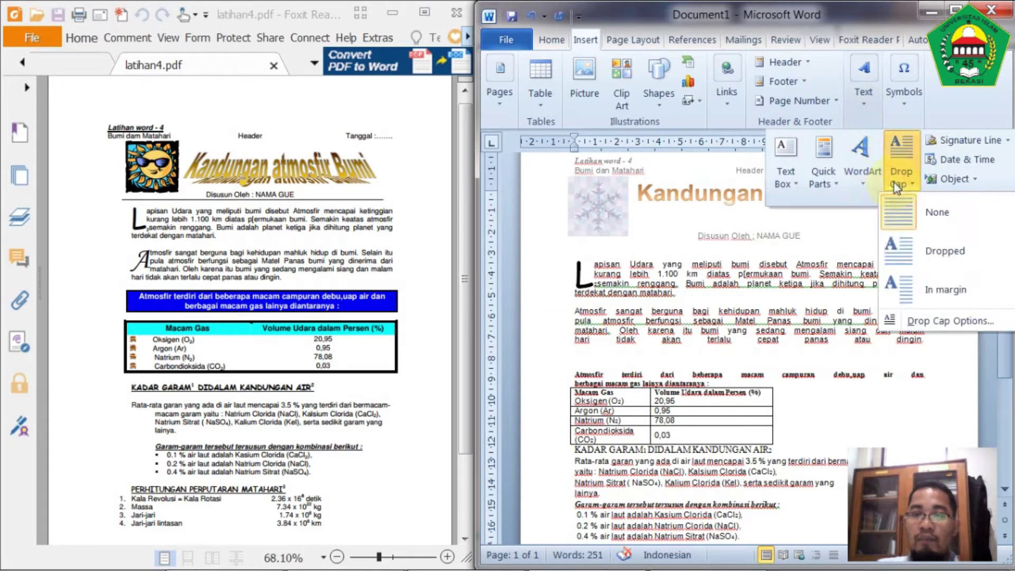
{"action": "left_click", "coordinate": [934, 258]}
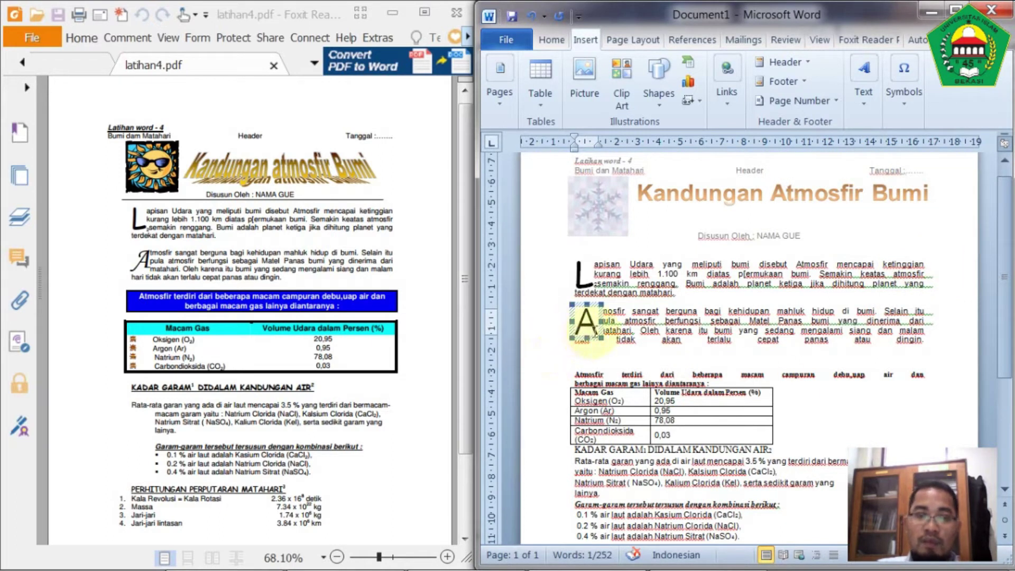
Browse the font list for a script font matching the reference for the second paragraph's drop cap "A"
{"action": "left_click", "coordinate": [553, 324]}
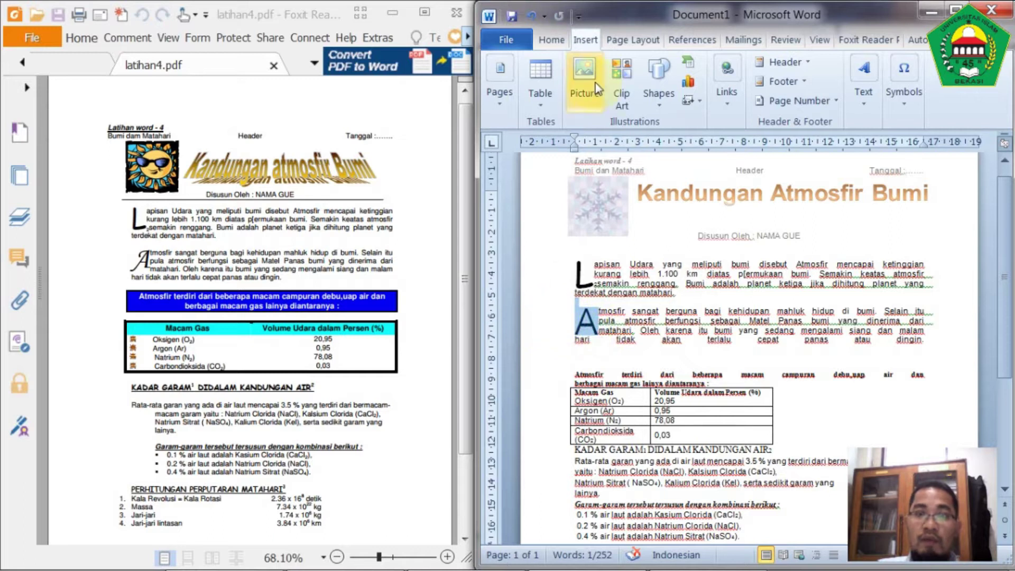
{"action": "left_click", "coordinate": [552, 39]}
{"action": "left_click", "coordinate": [667, 63]}
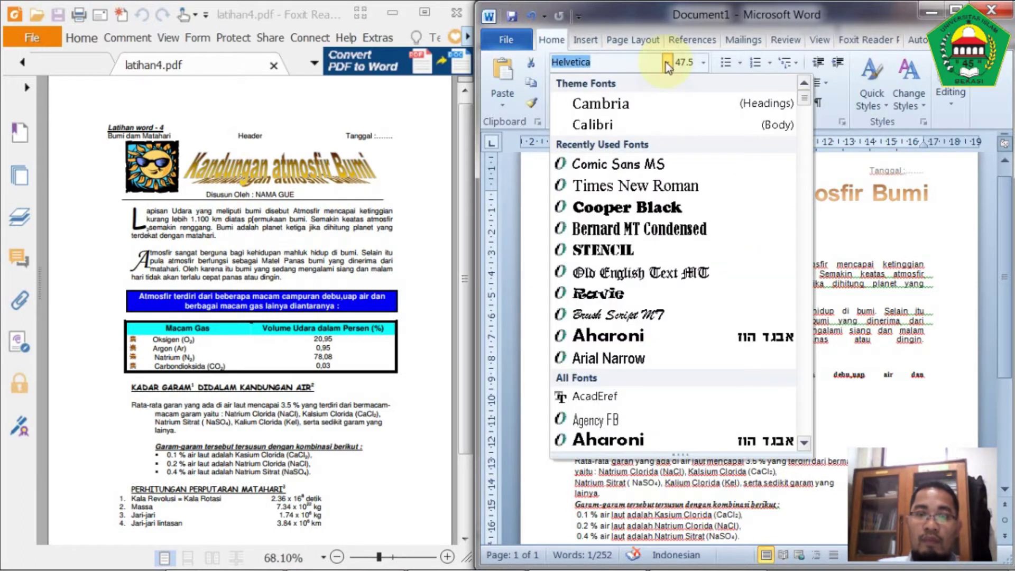
{"action": "type", "text": "m"}
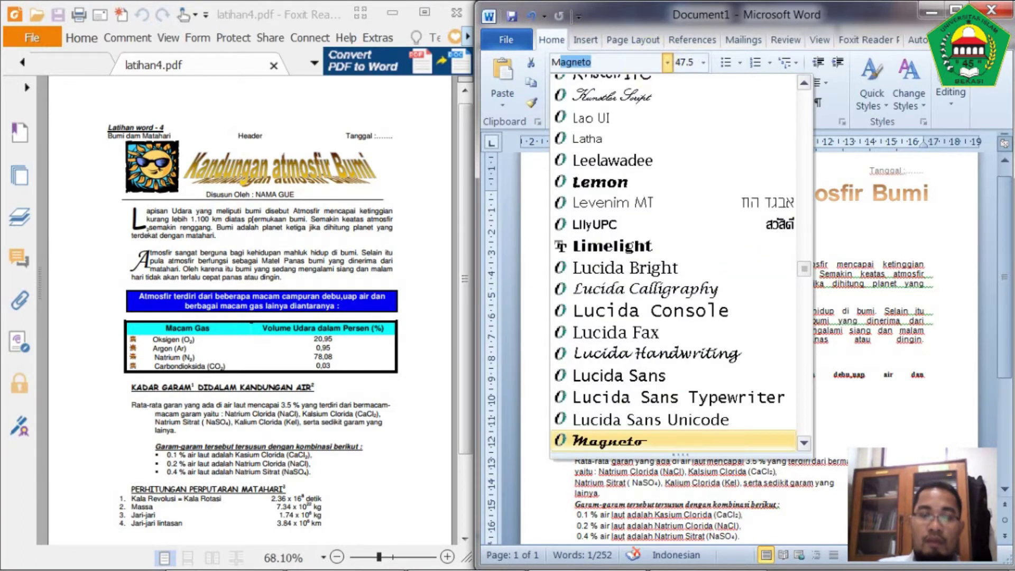
{"action": "scroll", "coordinate": [645, 159], "scroll_direction": "up", "scroll_amount": 2}
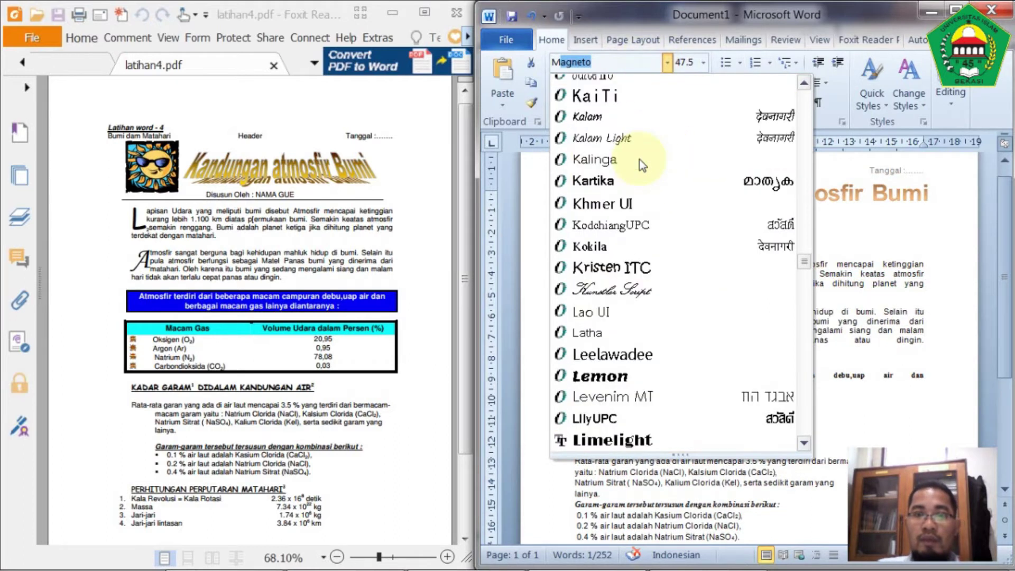
{"action": "scroll", "coordinate": [640, 159], "scroll_direction": "up", "scroll_amount": 3}
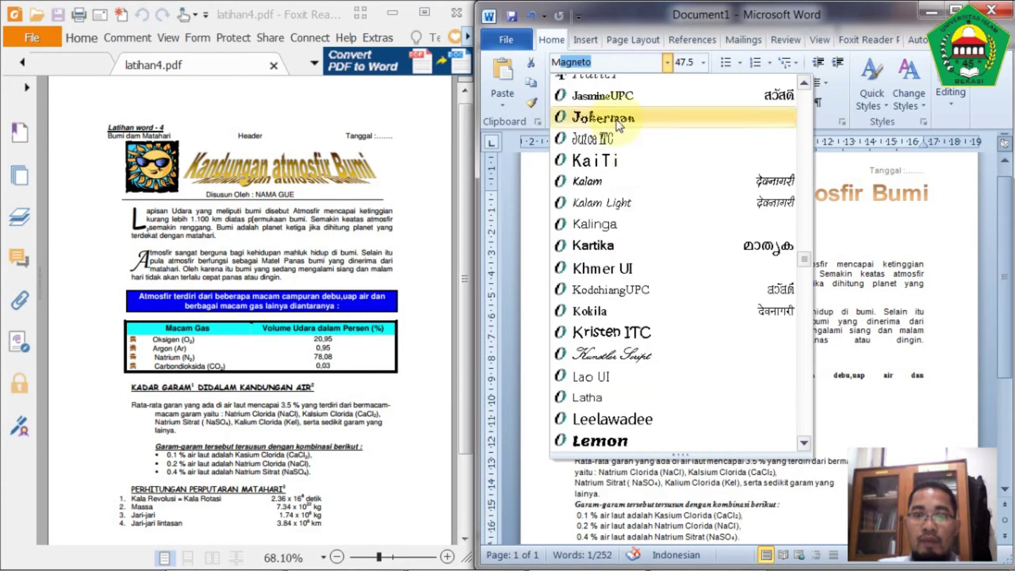
{"action": "type", "text": "odern No. 20"}
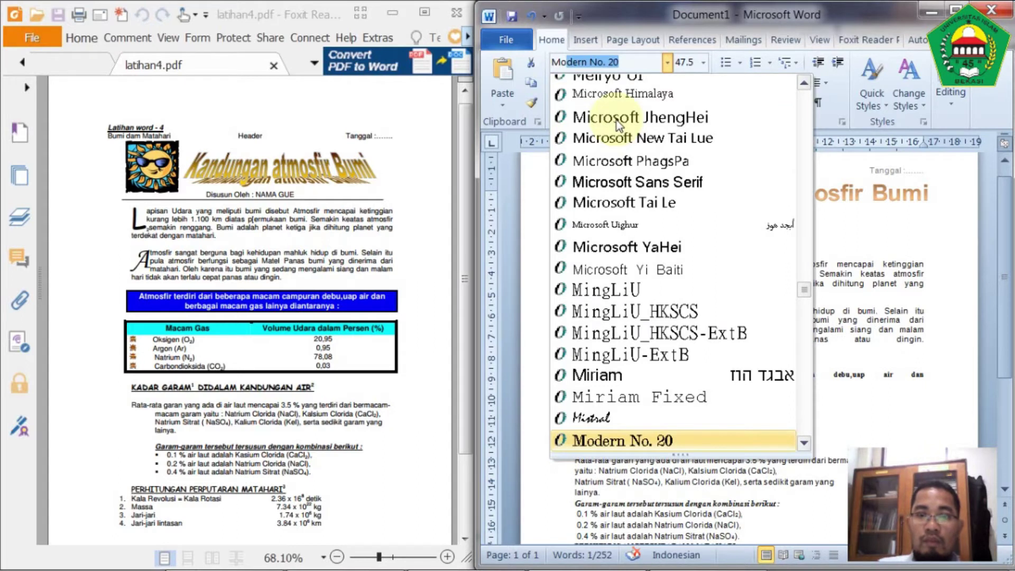
{"action": "scroll", "coordinate": [674, 450], "scroll_direction": "down", "scroll_amount": 7}
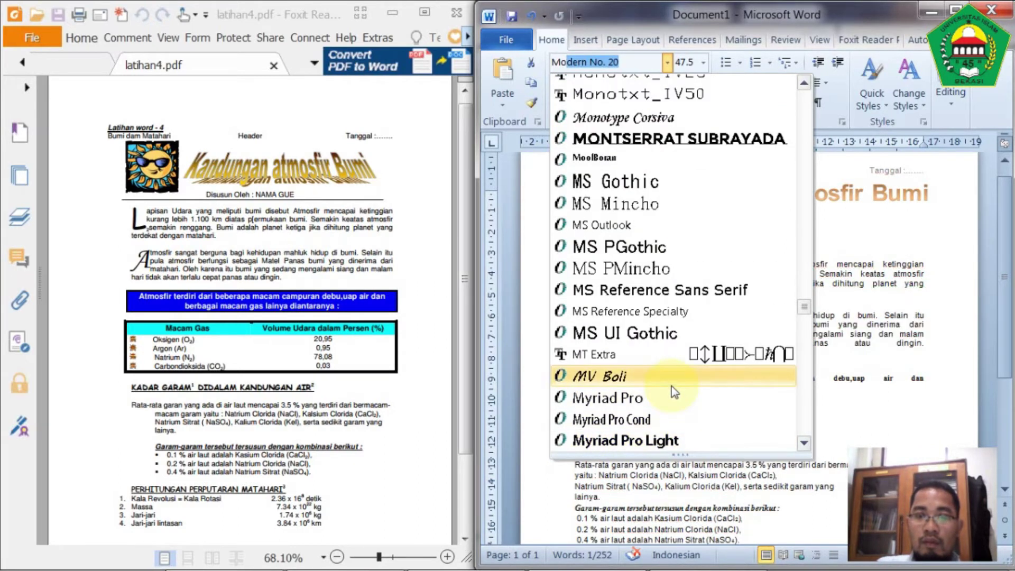
{"action": "scroll", "coordinate": [674, 394], "scroll_direction": "up", "scroll_amount": 1}
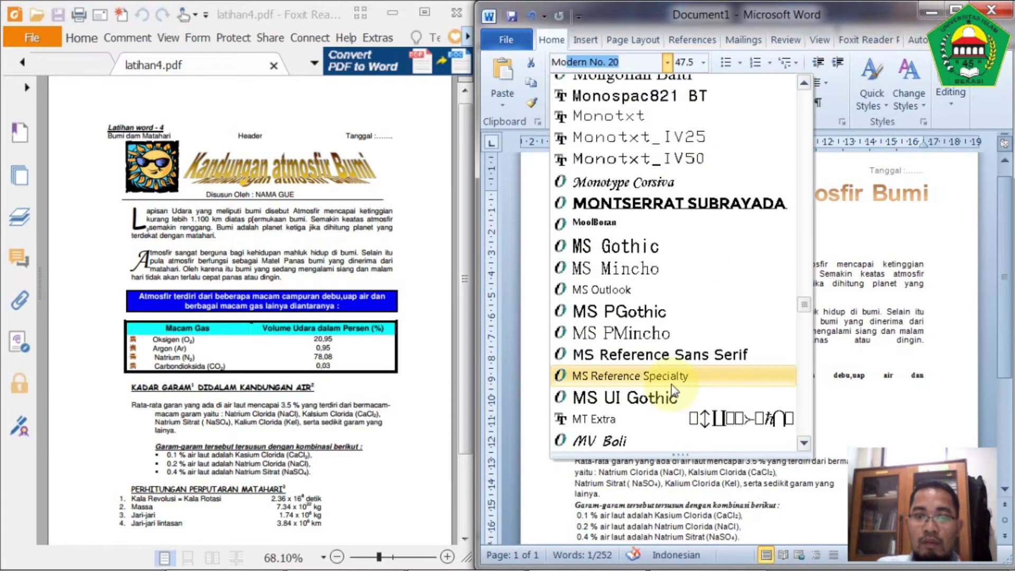
{"action": "scroll", "coordinate": [672, 392], "scroll_direction": "down", "scroll_amount": 12}
{"action": "scroll", "coordinate": [674, 385], "scroll_direction": "up", "scroll_amount": 5}
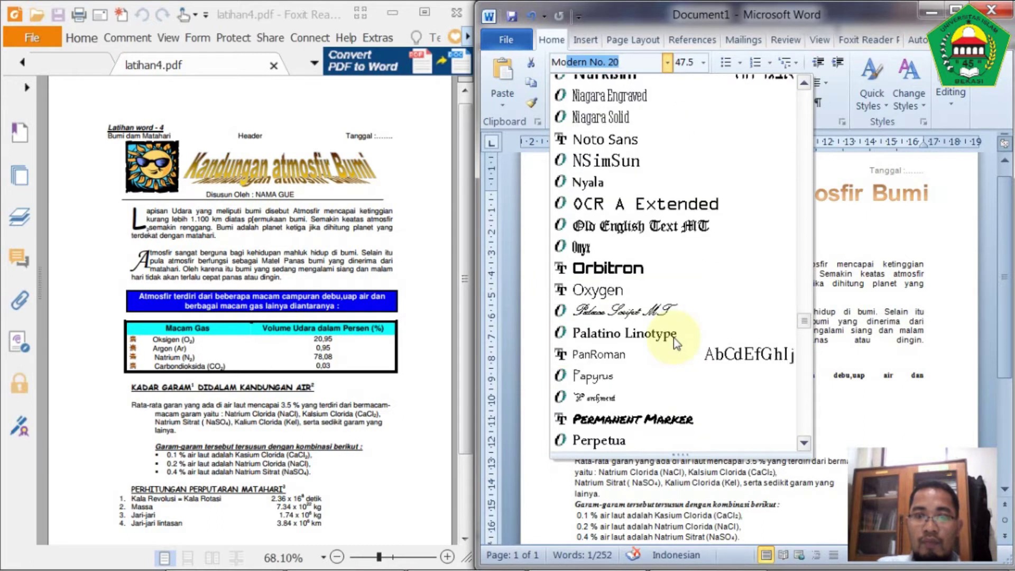
{"action": "scroll", "coordinate": [673, 337], "scroll_direction": "up", "scroll_amount": 8}
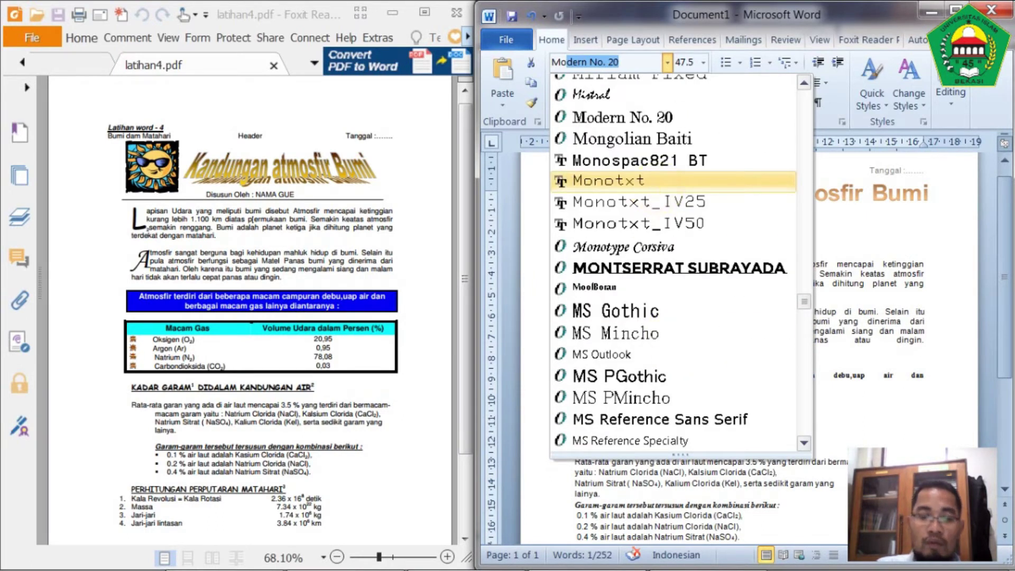
{"action": "type", "text": "nospac821 BT"}
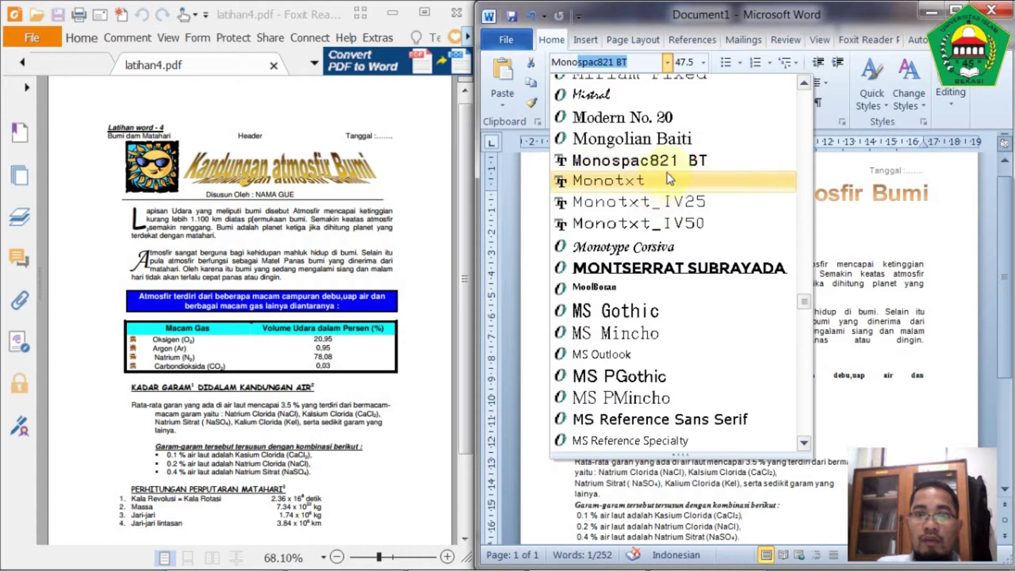
{"action": "scroll", "coordinate": [668, 174], "scroll_direction": "up", "scroll_amount": 5}
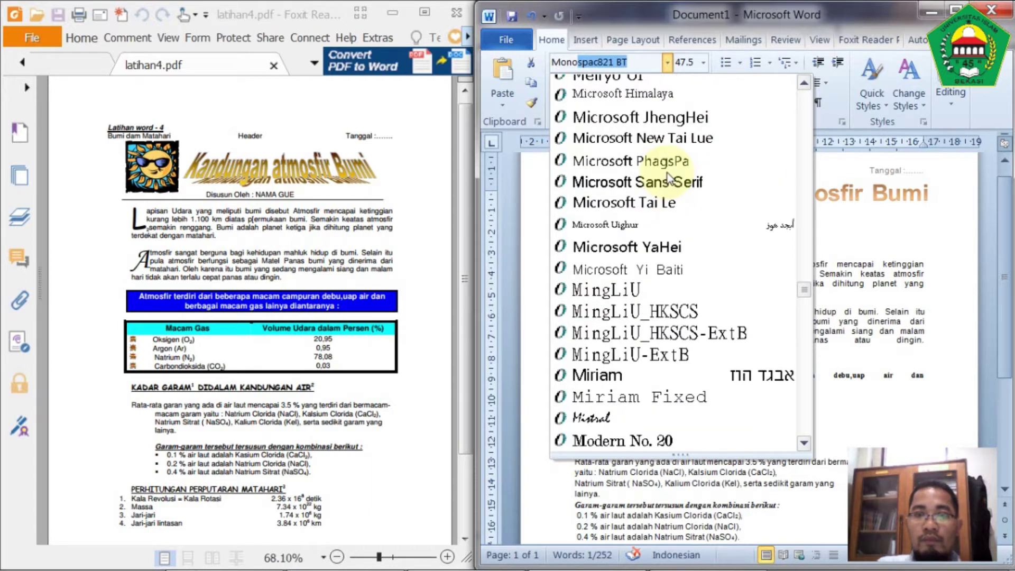
{"action": "scroll", "coordinate": [670, 179], "scroll_direction": "up", "scroll_amount": 11}
{"action": "scroll", "coordinate": [668, 173], "scroll_direction": "up", "scroll_amount": 12}
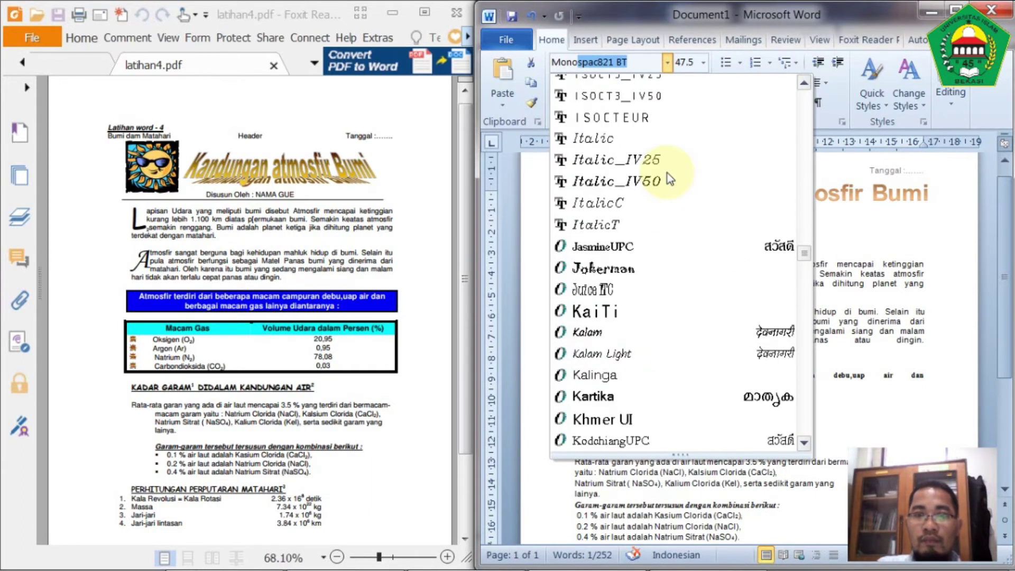
{"action": "scroll", "coordinate": [668, 176], "scroll_direction": "up", "scroll_amount": 5}
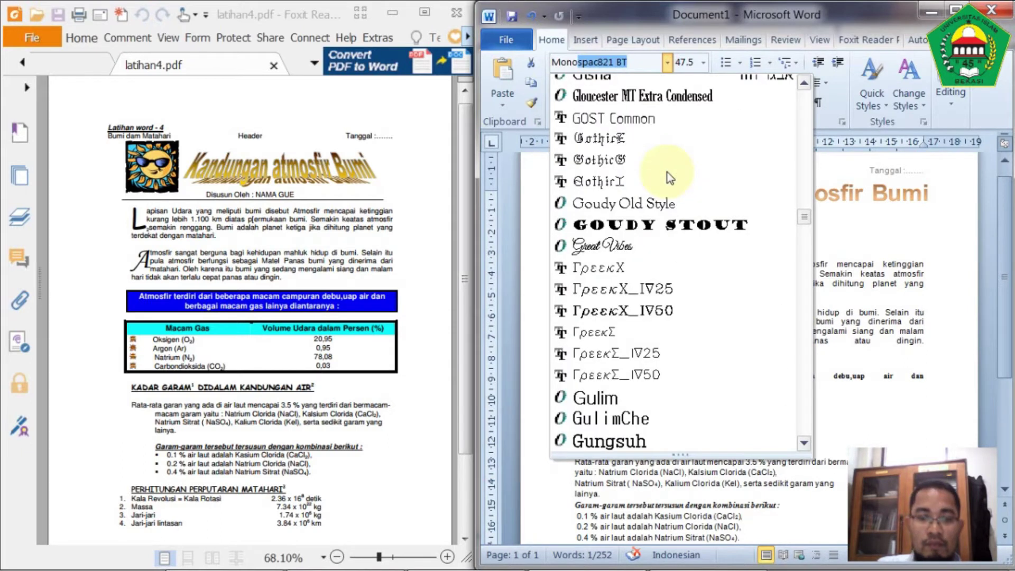
{"action": "type", "text": "txt"}
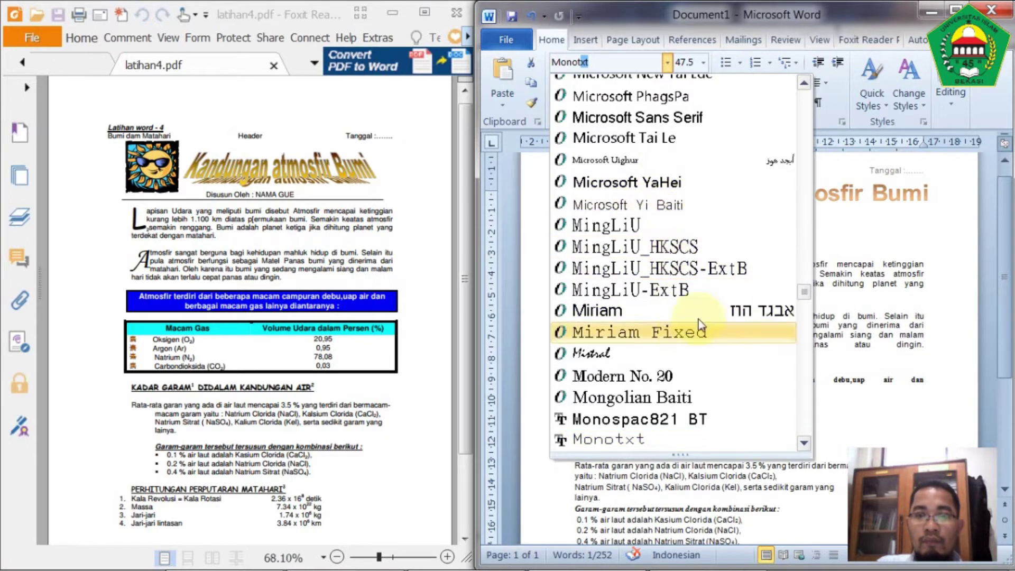
{"action": "scroll", "coordinate": [805, 88], "scroll_direction": "up", "scroll_amount": 5}
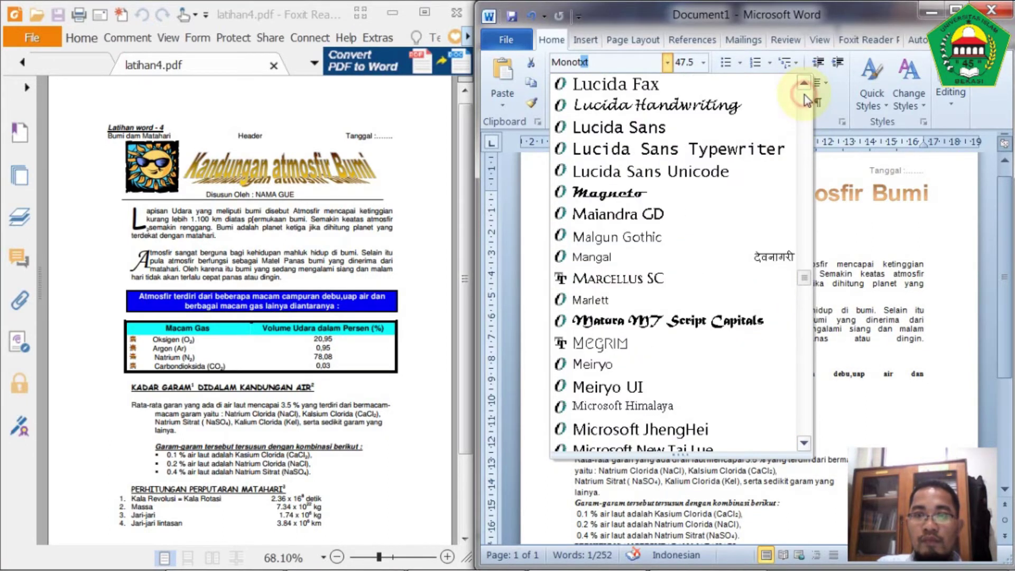
{"action": "left_click", "coordinate": [848, 420]}
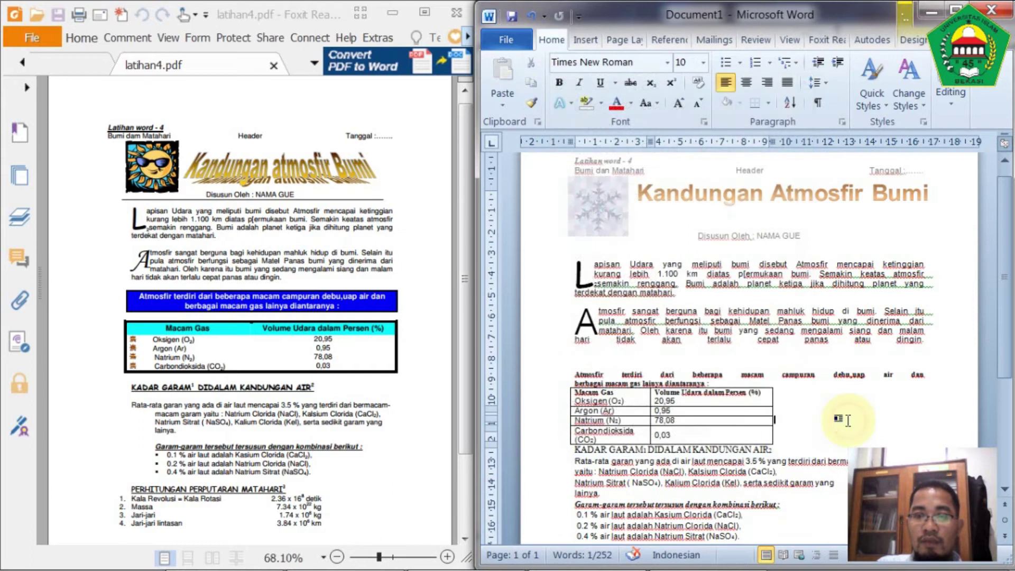
{"action": "left_click", "coordinate": [559, 312]}
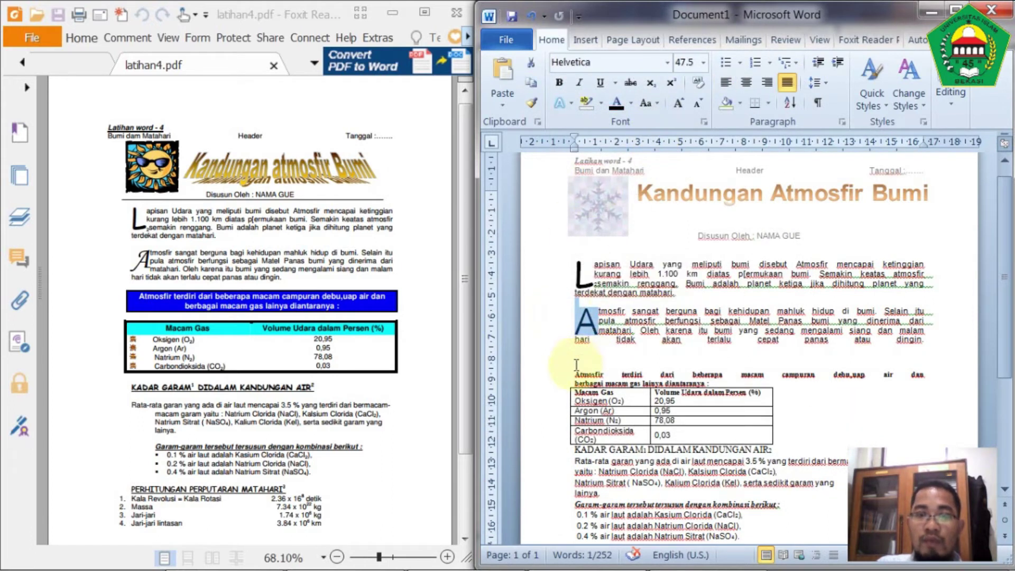
{"action": "left_click", "coordinate": [603, 330]}
{"action": "left_click", "coordinate": [603, 330]}
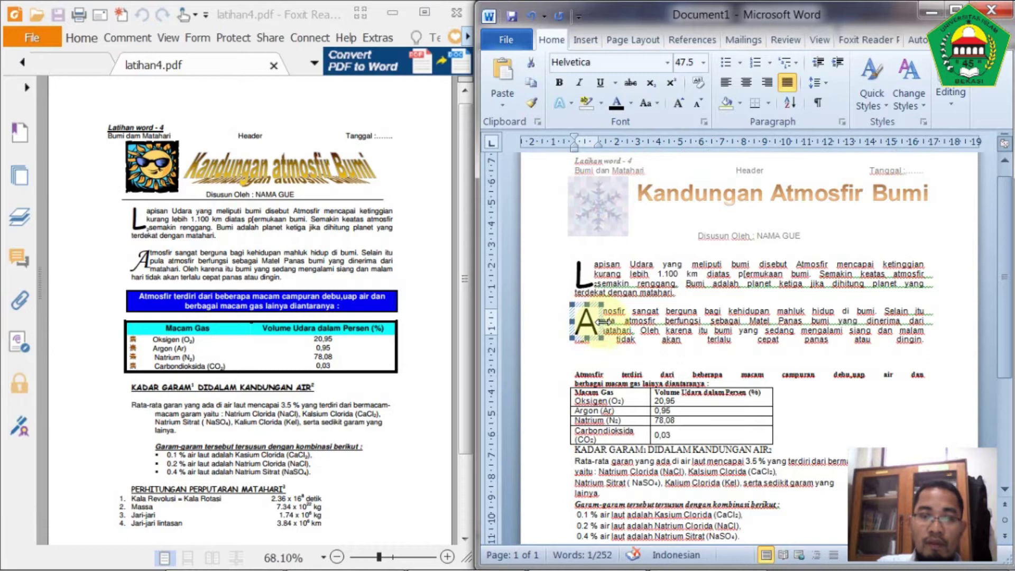
{"action": "left_click", "coordinate": [663, 339]}
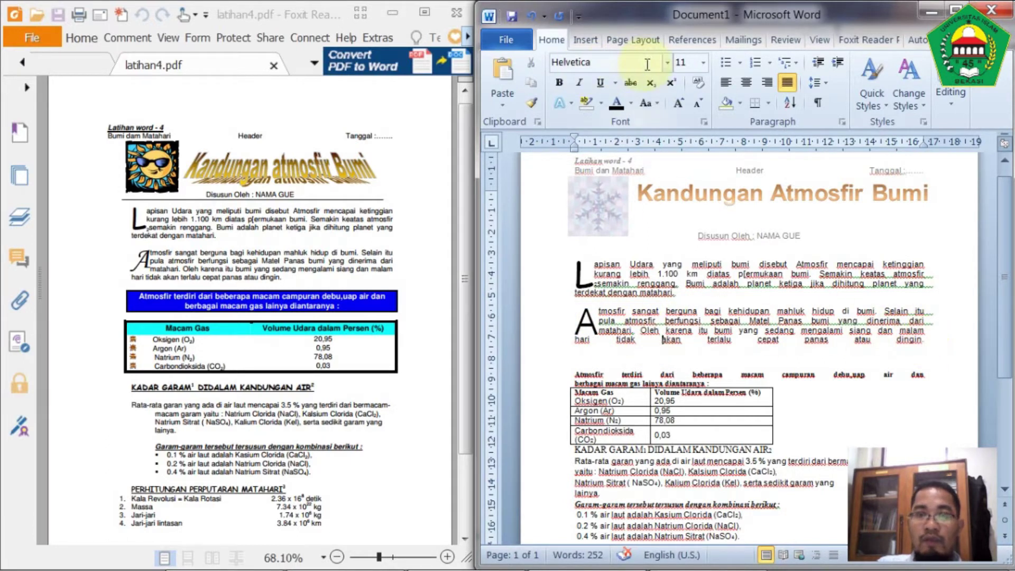
{"action": "left_click", "coordinate": [586, 320]}
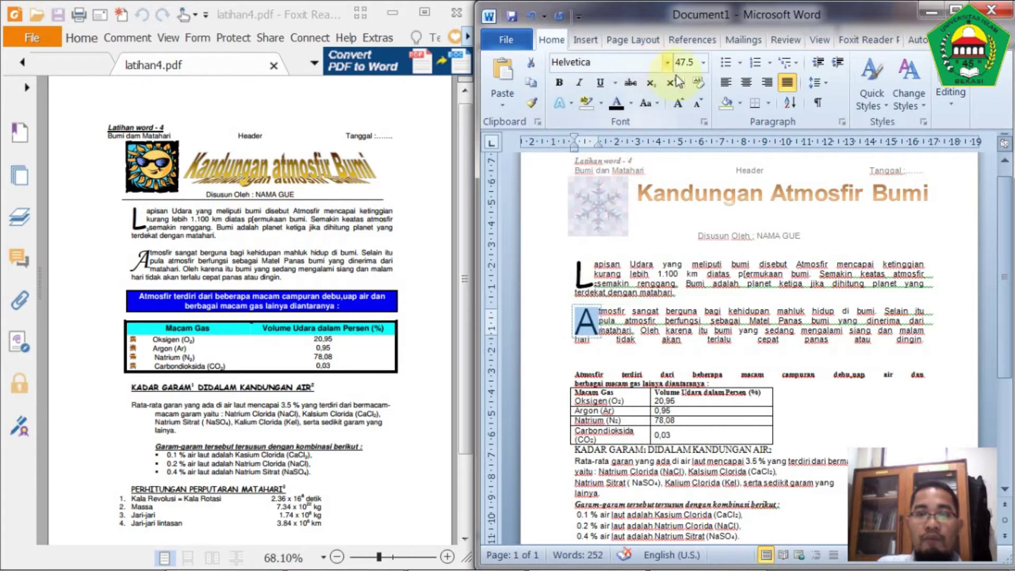
Insert a paragraph break at the end of the second paragraph and delete the surplus blank lines below it
{"action": "left_click", "coordinate": [924, 345]}
{"action": "key", "text": "Return"}
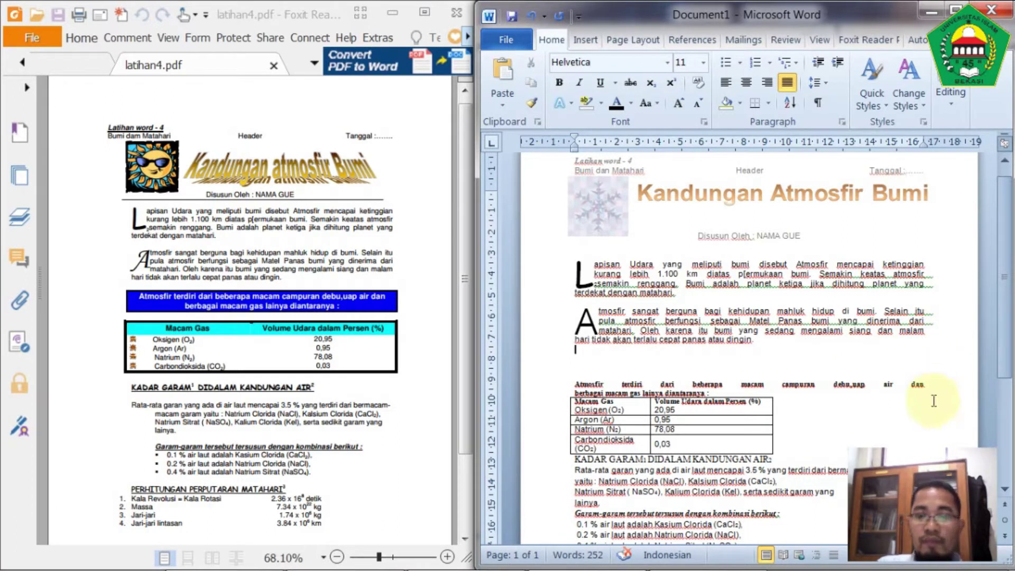
{"action": "key", "text": "Delete"}
{"action": "key", "text": "Delete"}
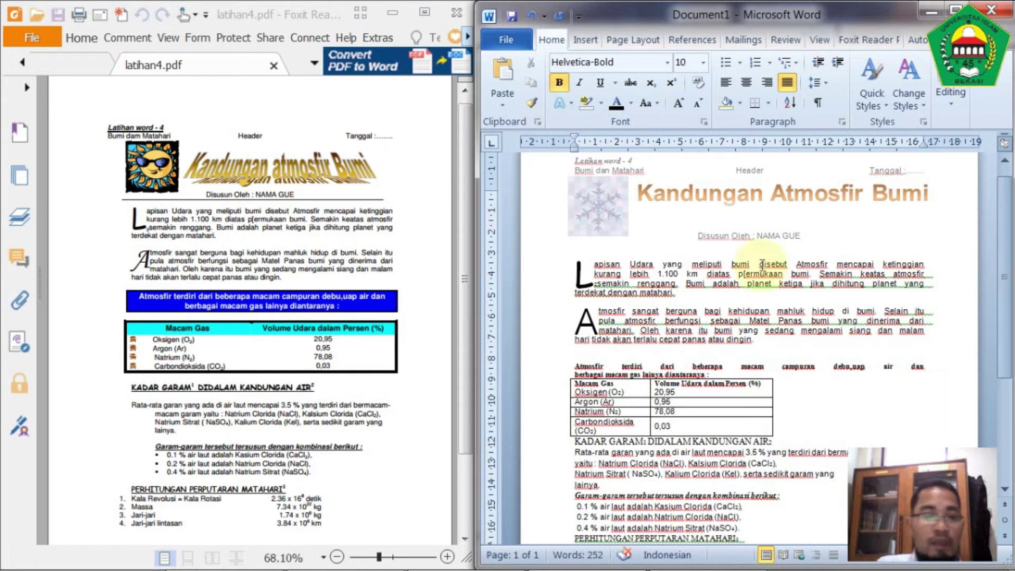
Insert three blank lines between the bold "Atmosfir terdiri dari beberapa macam campuran" sentence and the gas table
{"action": "left_click", "coordinate": [722, 375]}
{"action": "key", "text": "Return"}
{"action": "key", "text": "Return"}
{"action": "key", "text": "Return"}
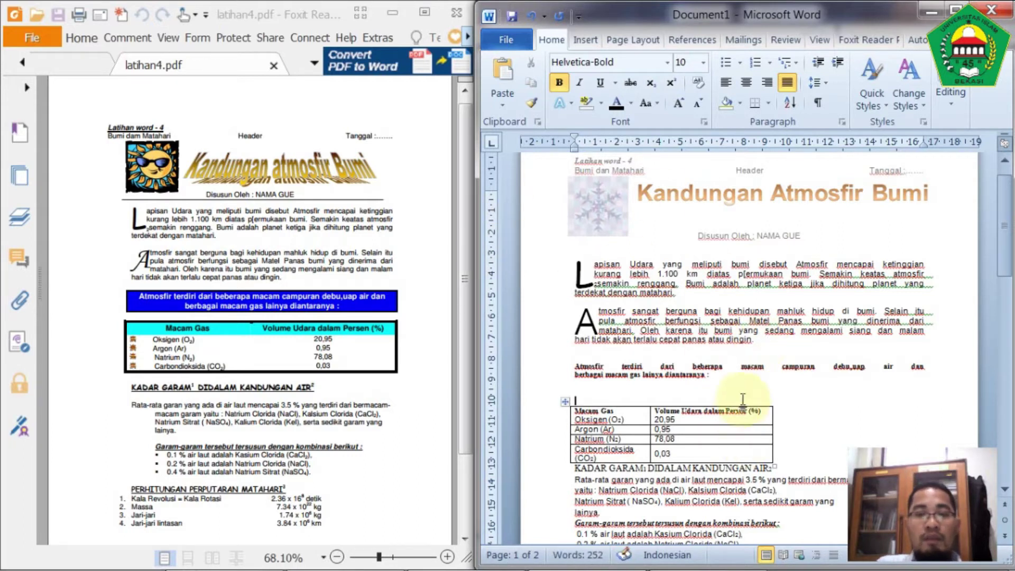
Cut the bold two-line sentence beginning "Atmosfir terdiri dari beberapa macam campuran" above the gas table
{"action": "left_click_drag", "start_coordinate": [726, 387], "coordinate": [566, 370]}
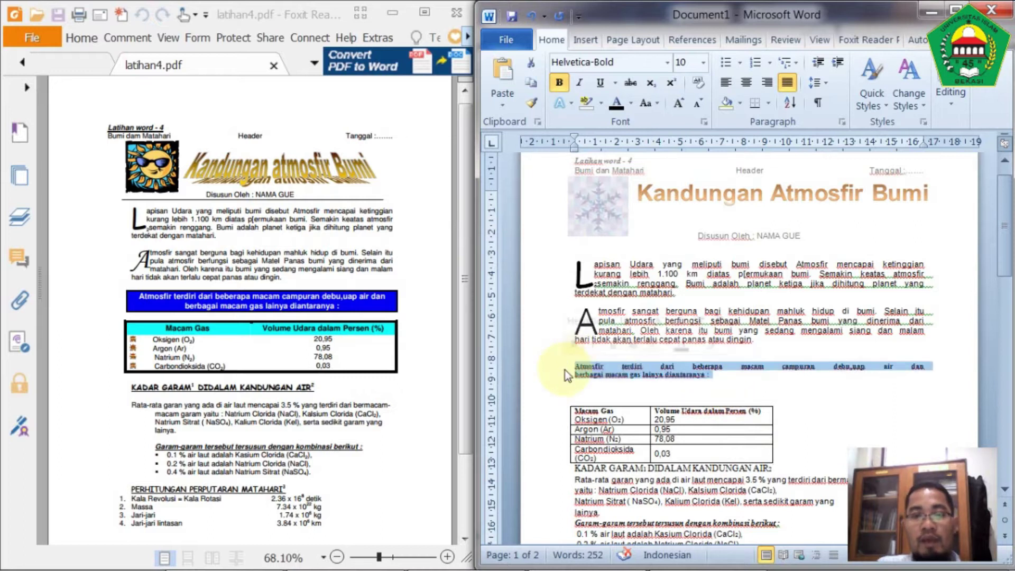
{"action": "right_click", "coordinate": [686, 372]}
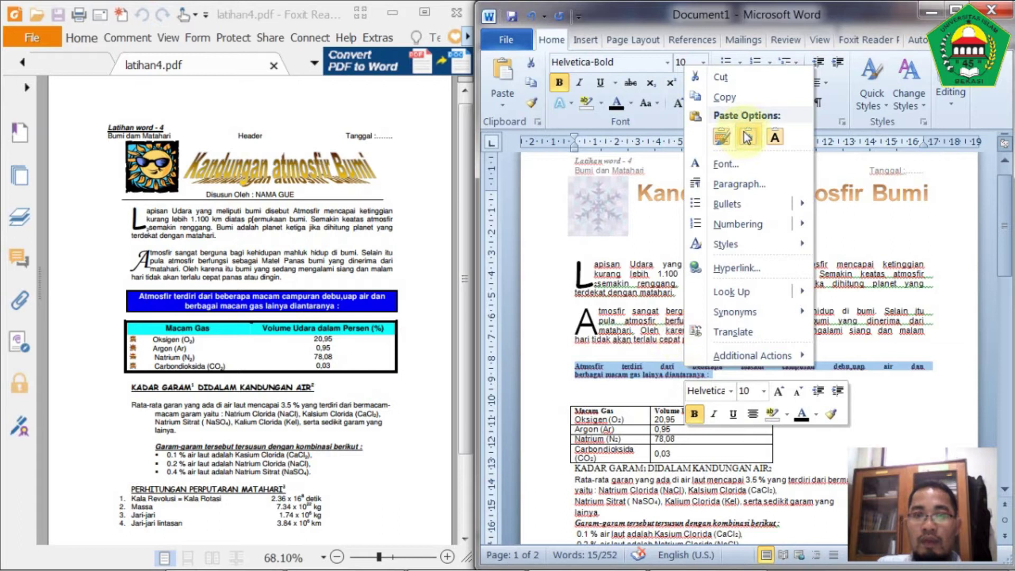
{"action": "left_click", "coordinate": [722, 78]}
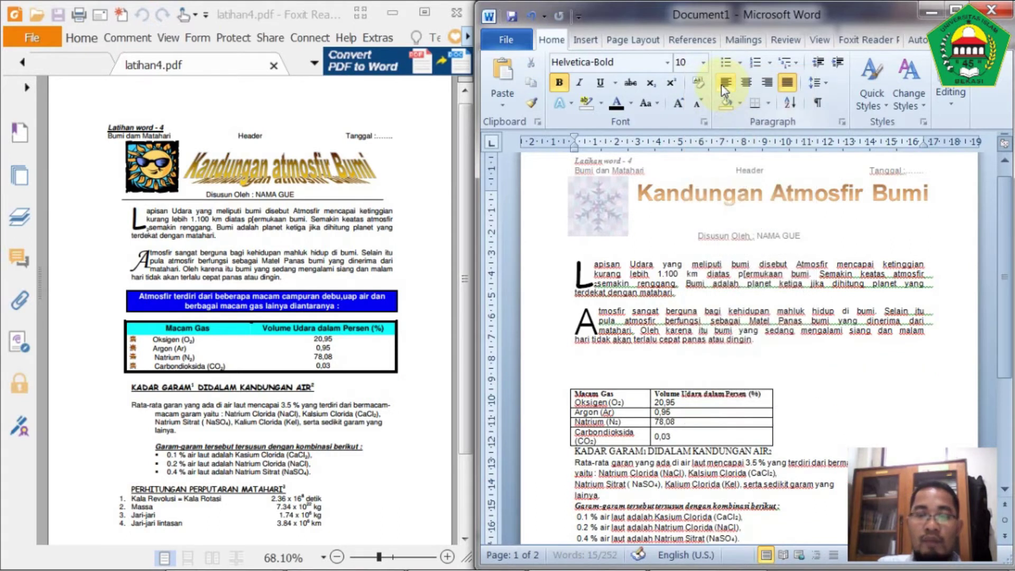
Draw a rectangle across the full text width in the gap above the gas table and paste the cut sentence into it
{"action": "left_click", "coordinate": [587, 39]}
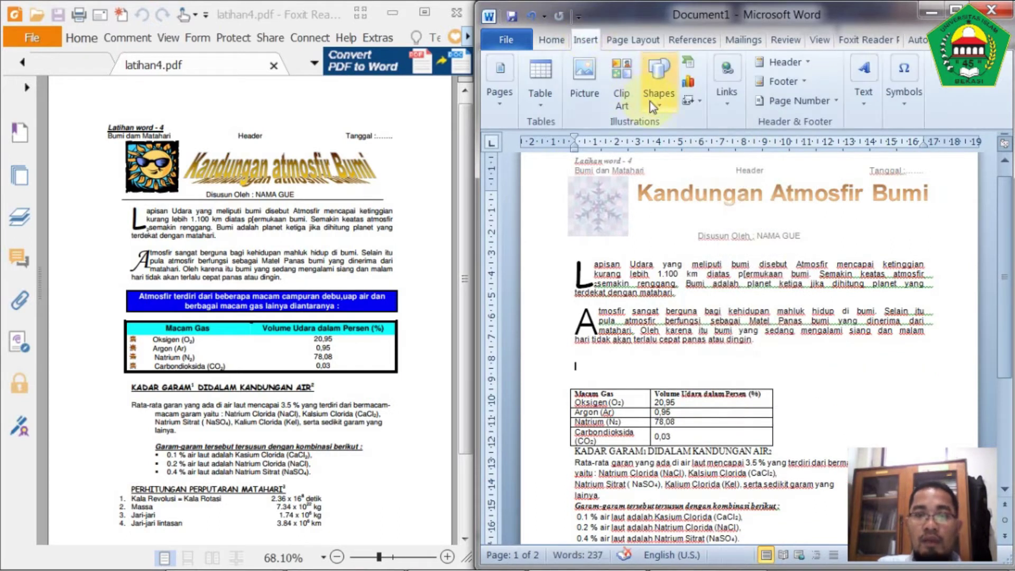
{"action": "left_click", "coordinate": [657, 87]}
{"action": "left_click", "coordinate": [705, 139]}
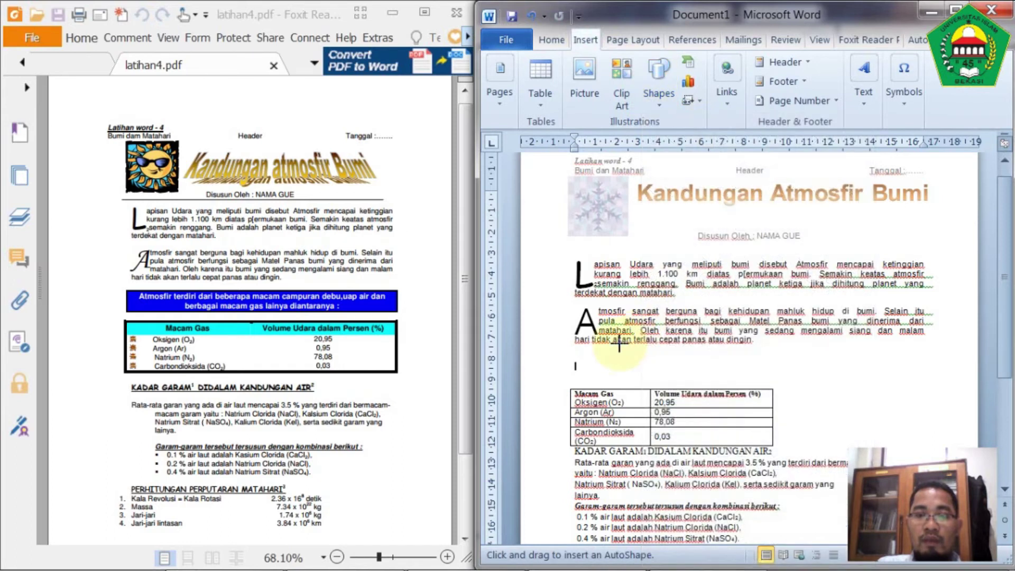
{"action": "mouse_move", "coordinate": [575, 356]}
{"action": "left_mouse_down"}
{"action": "mouse_move", "coordinate": [605, 382]}
{"action": "mouse_move", "coordinate": [923, 382]}
{"action": "left_mouse_up"}
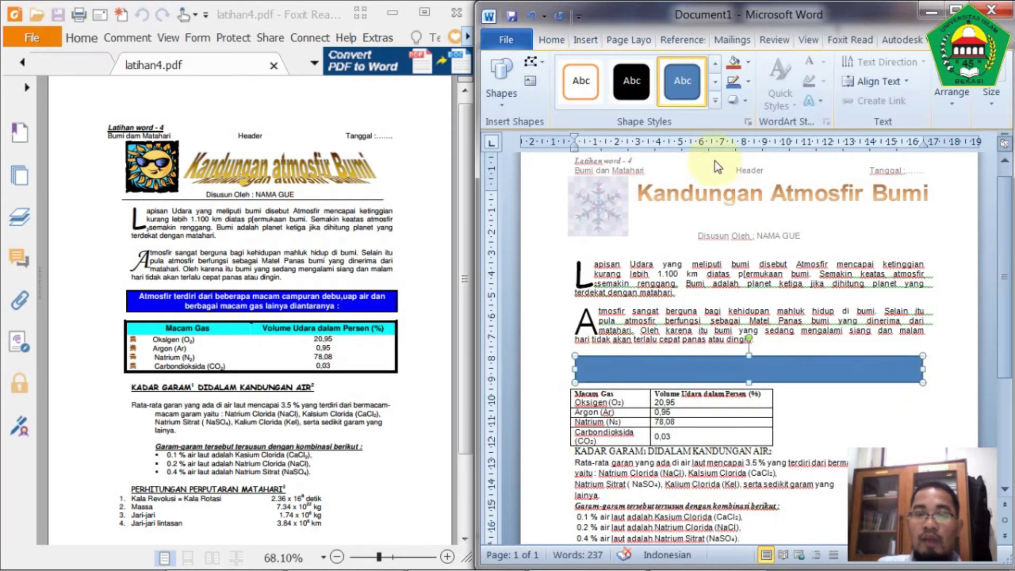
{"action": "right_click", "coordinate": [678, 363]}
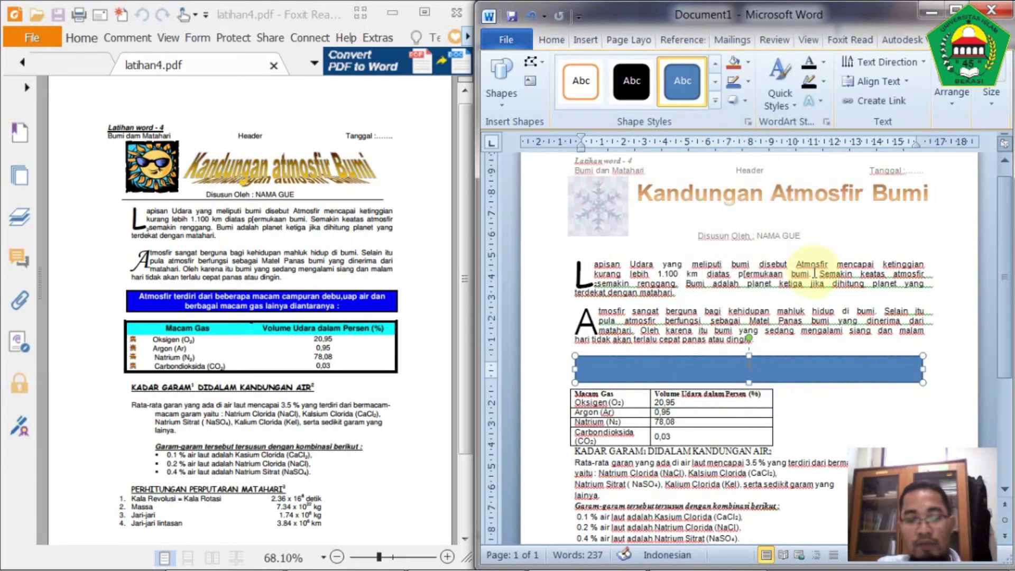
{"action": "key", "text": "ctrl+v"}
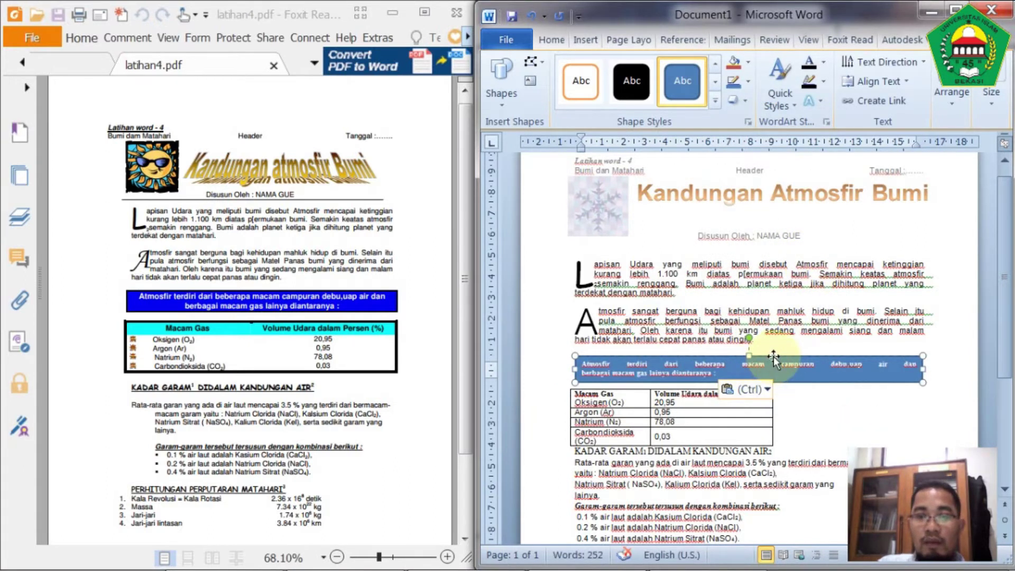
Center the sentence inside the rectangle and increase its font size to 12
{"action": "left_click", "coordinate": [551, 38]}
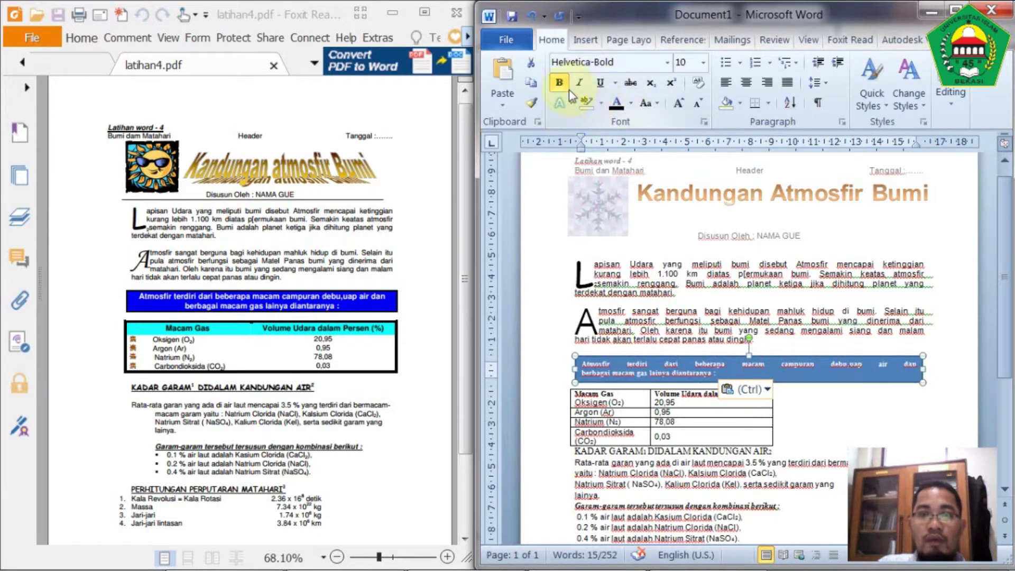
{"action": "left_click", "coordinate": [748, 88]}
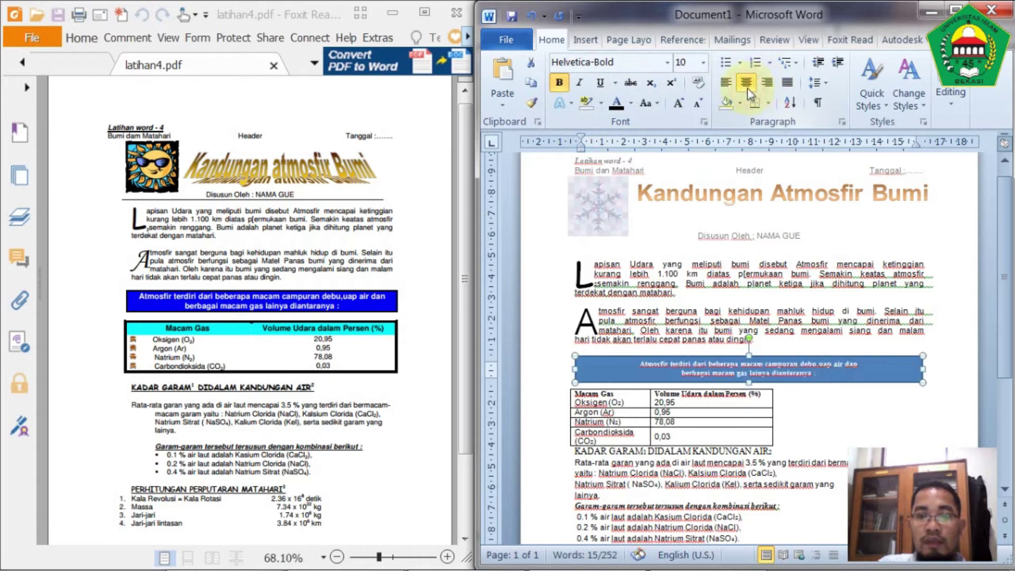
{"action": "left_click", "coordinate": [684, 105]}
{"action": "left_click", "coordinate": [684, 105]}
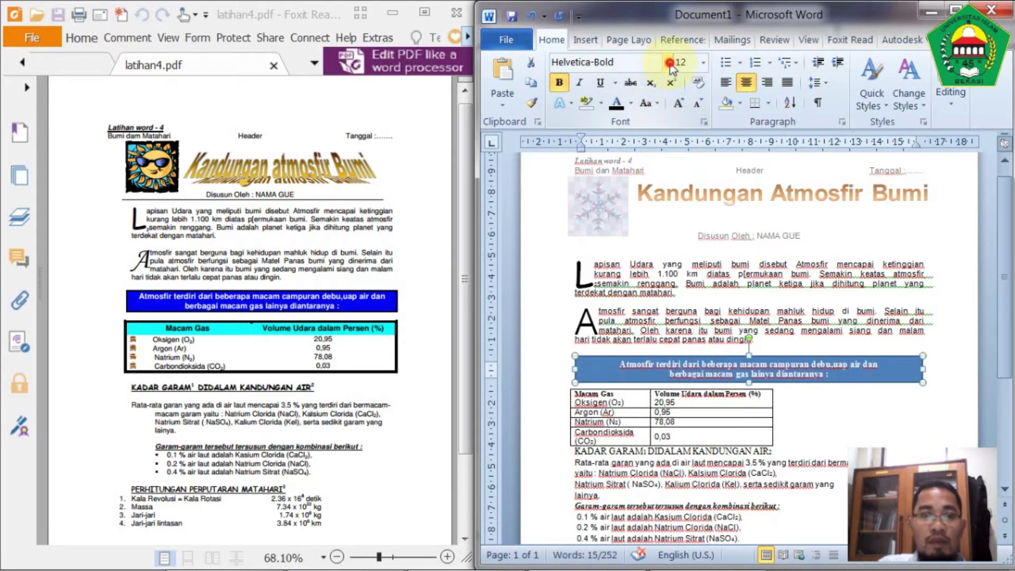
Set the sentence inside the rectangle to Calibri (Body) at size 12
{"action": "left_click", "coordinate": [669, 63]}
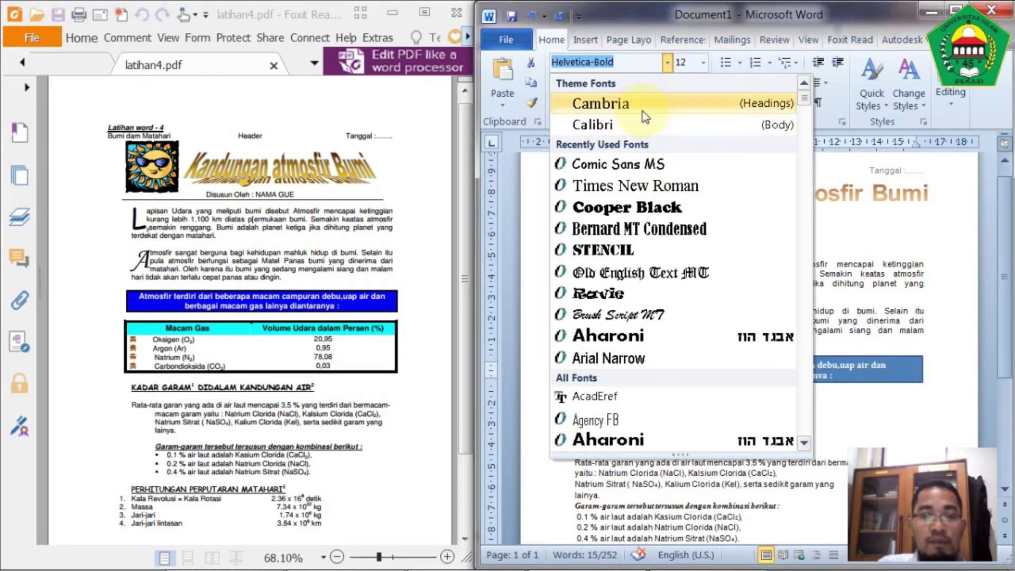
{"action": "left_click", "coordinate": [645, 126]}
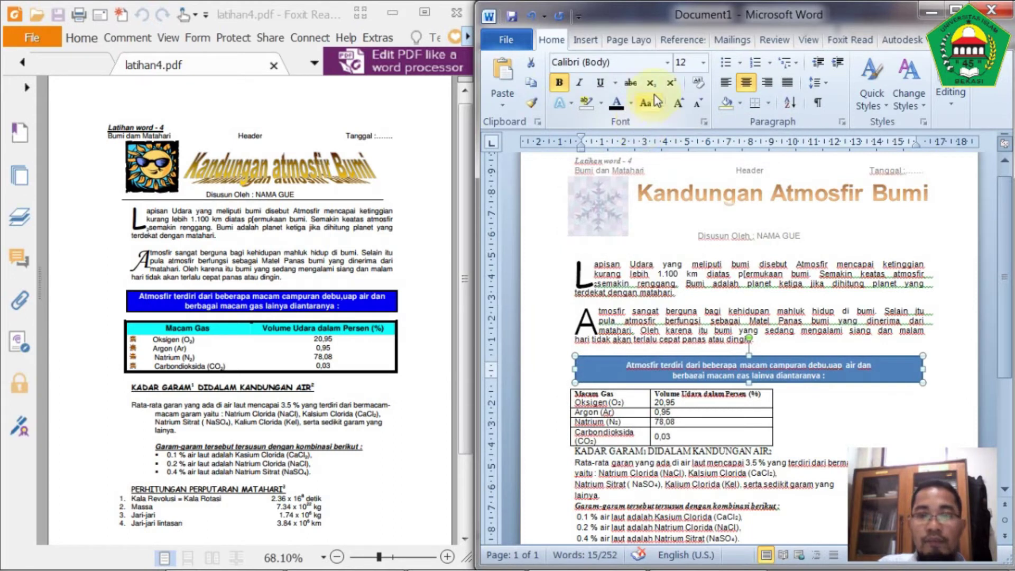
{"action": "left_click", "coordinate": [677, 104]}
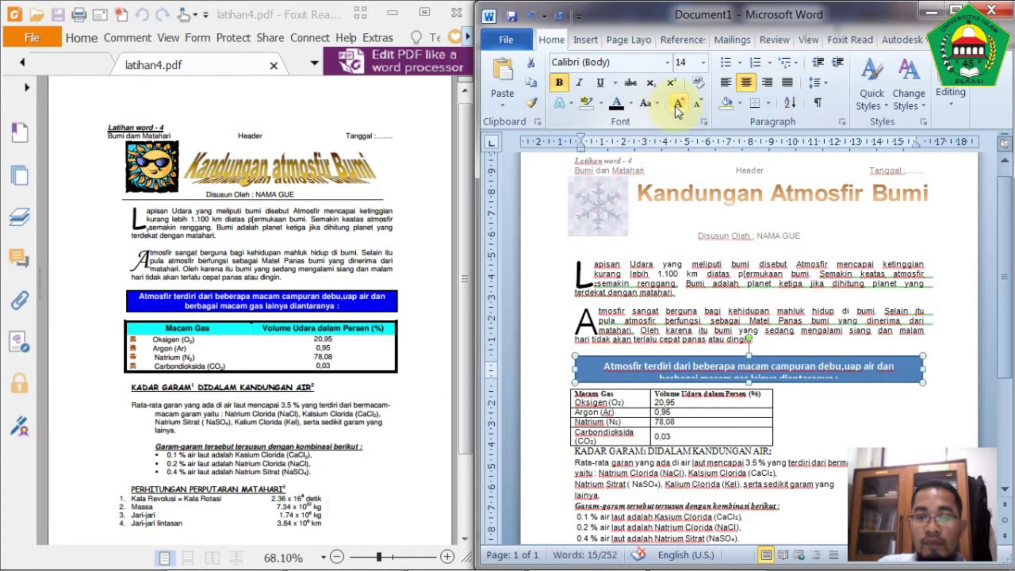
{"action": "left_click", "coordinate": [695, 104]}
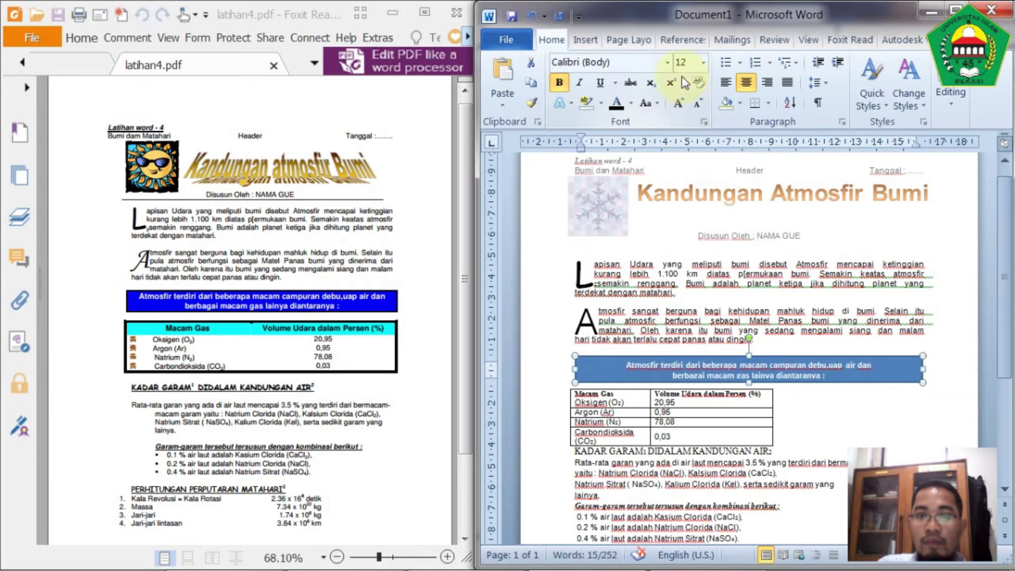
{"action": "left_click", "coordinate": [678, 356]}
{"action": "left_click", "coordinate": [710, 99]}
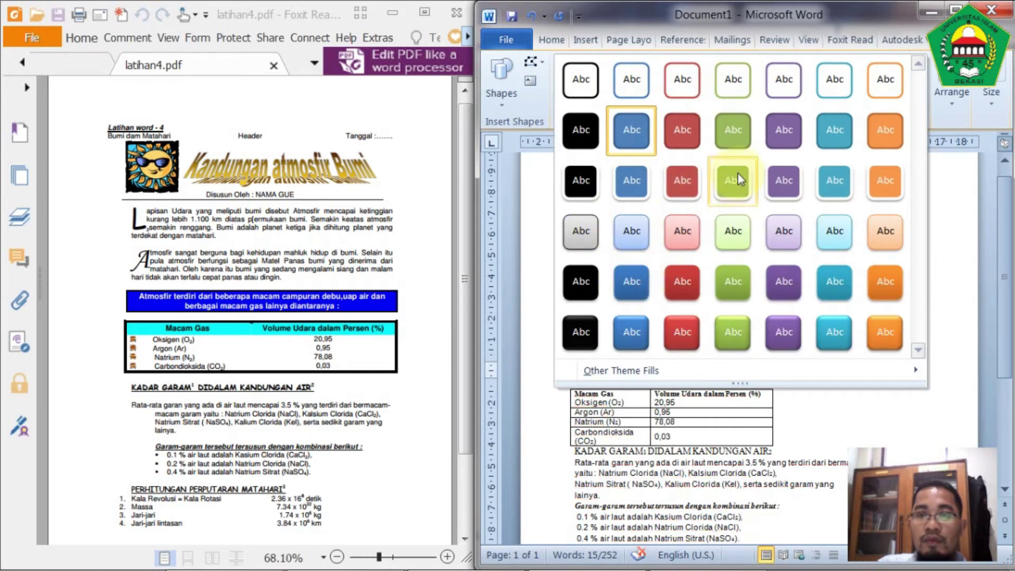
{"action": "left_click", "coordinate": [628, 371]}
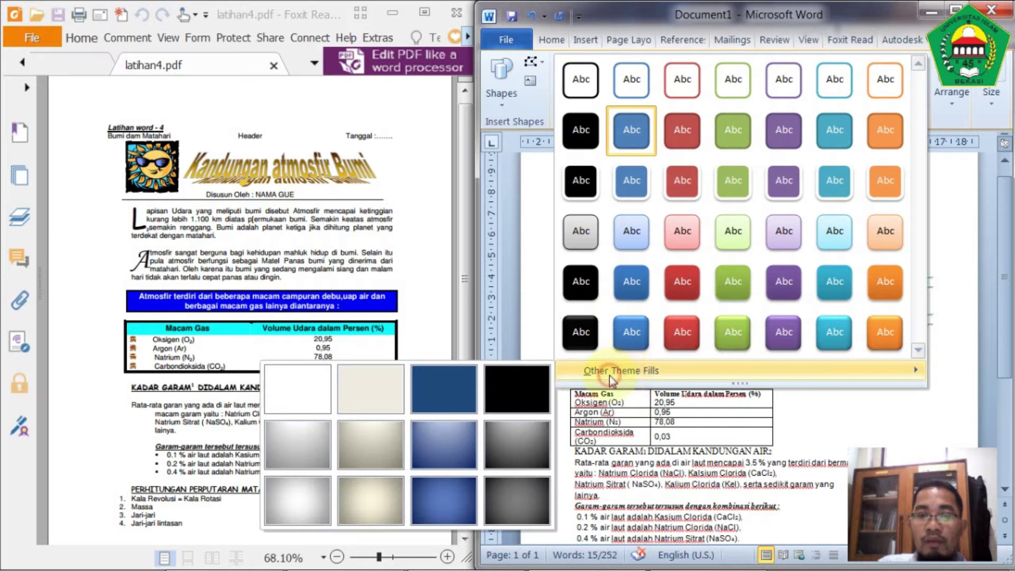
{"action": "key", "text": "Escape"}
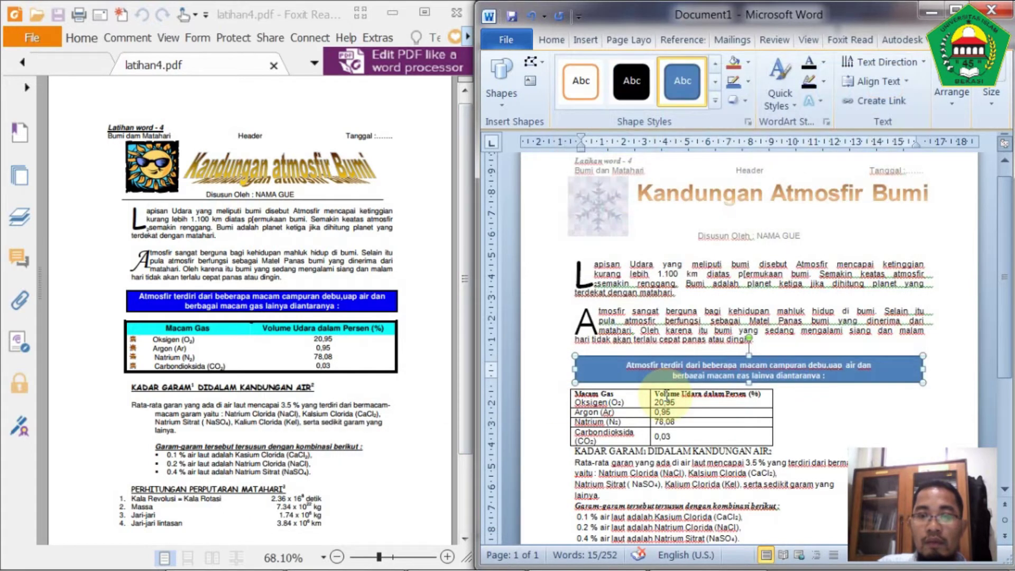
Give the rectangle a custom purple outline with RGB 64, 20, 174, and try a yellow outline on it
{"action": "left_click", "coordinate": [748, 82]}
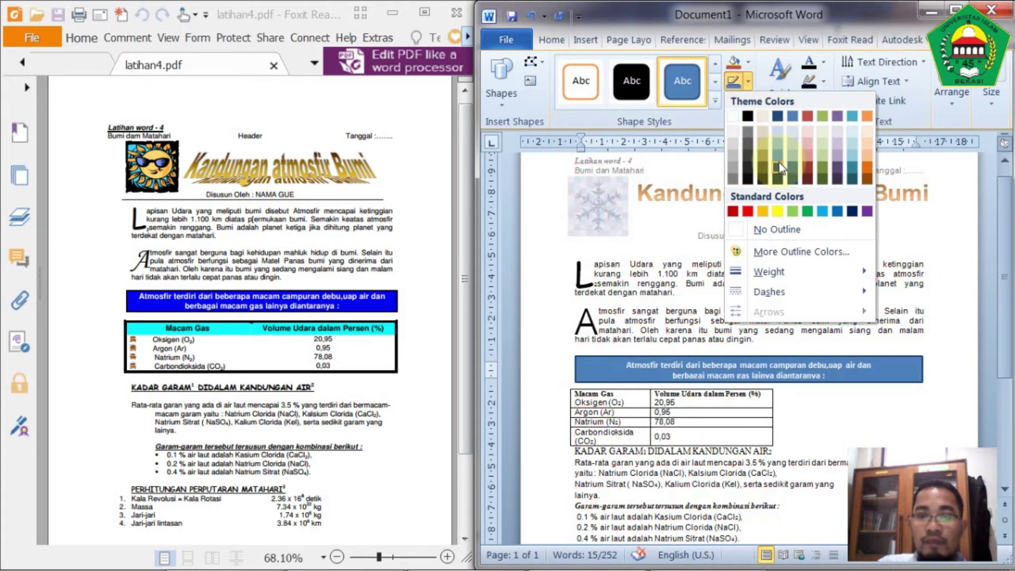
{"action": "left_click", "coordinate": [798, 253]}
{"action": "left_click", "coordinate": [860, 187]}
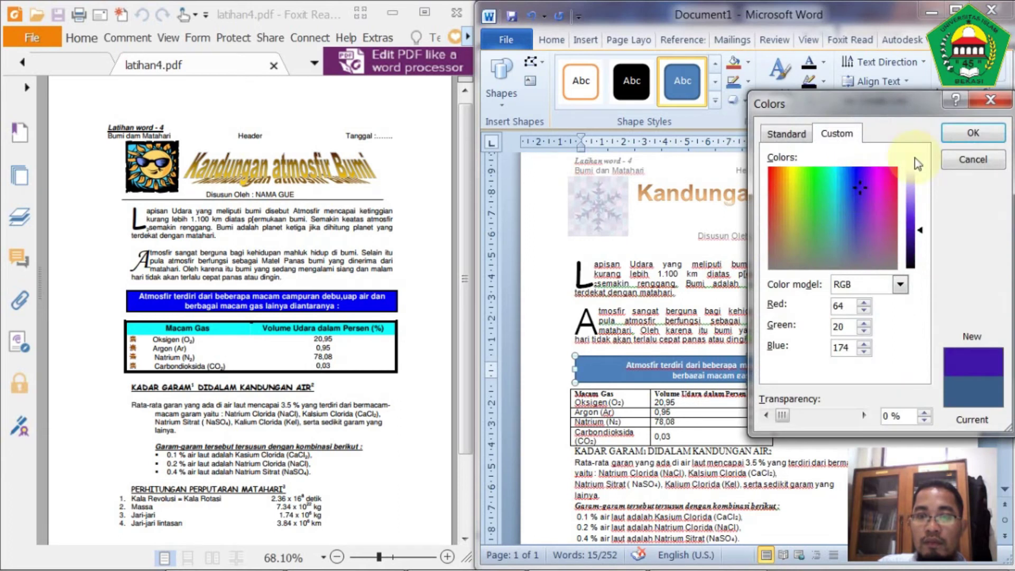
{"action": "left_click", "coordinate": [959, 135]}
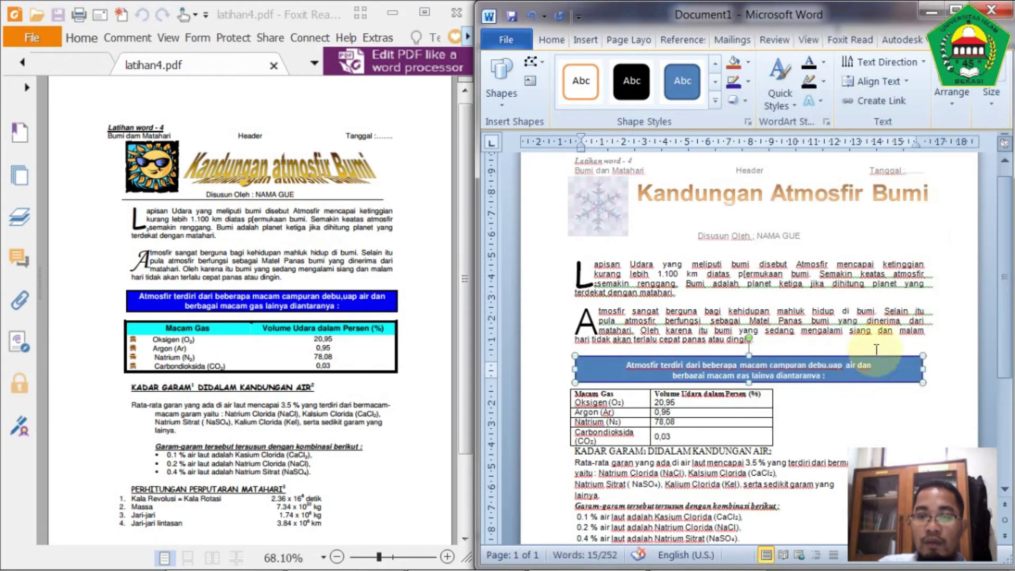
{"action": "left_click", "coordinate": [748, 81]}
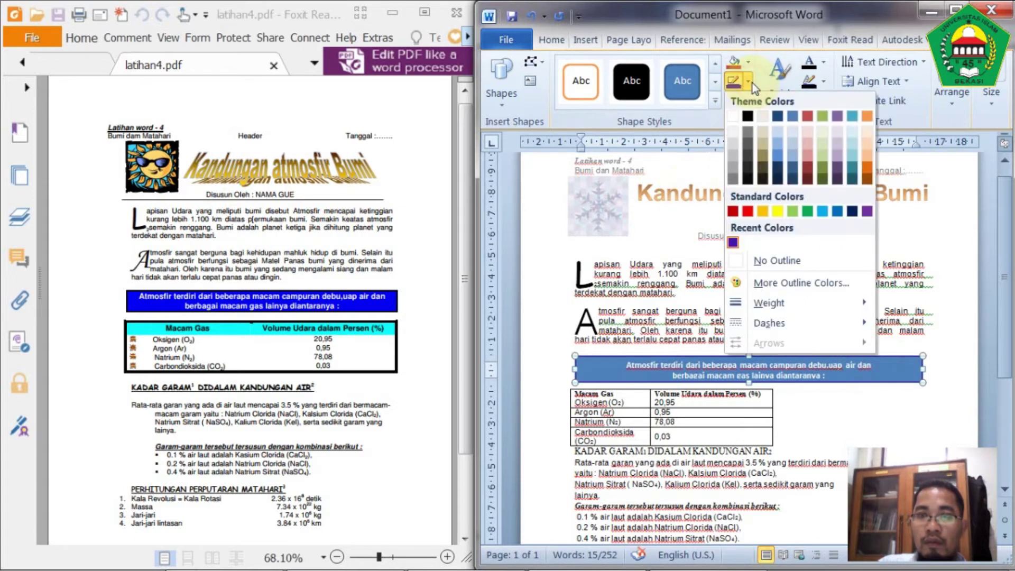
{"action": "left_click", "coordinate": [778, 211]}
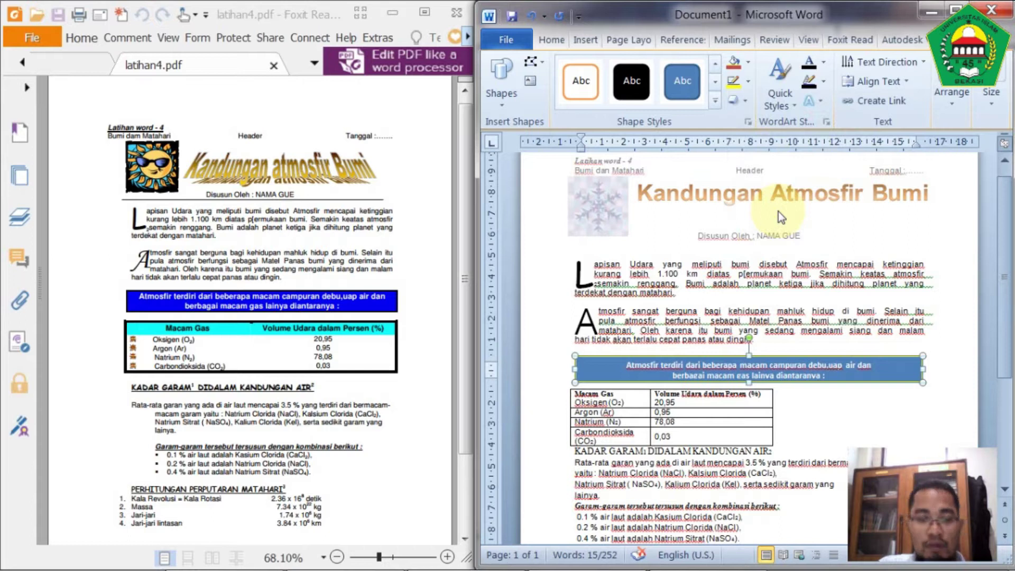
Fill the rectangle around the "Atmosfir terdiri" sentence with the standard dark blue color
{"action": "left_click", "coordinate": [748, 62]}
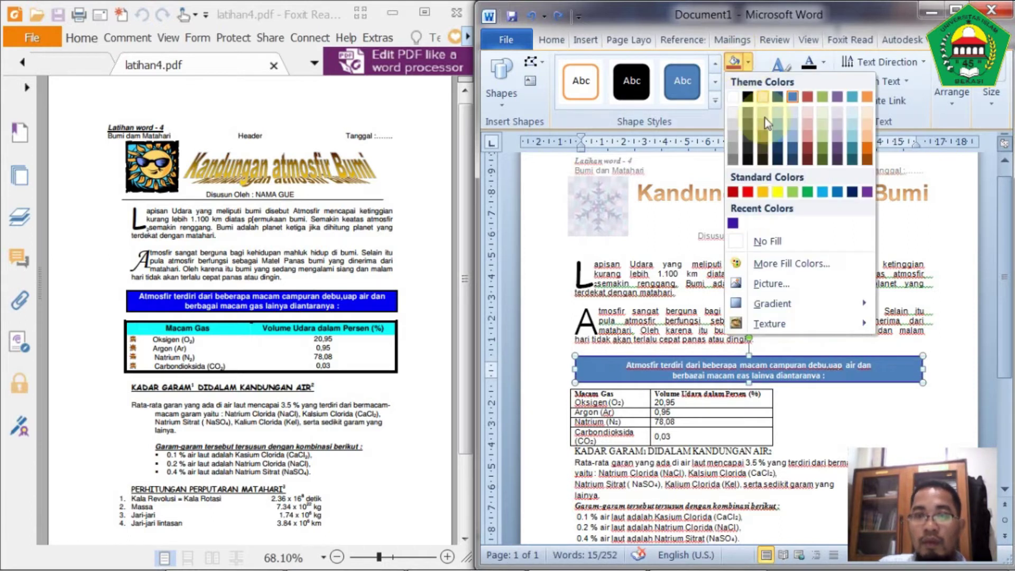
{"action": "left_click", "coordinate": [851, 192]}
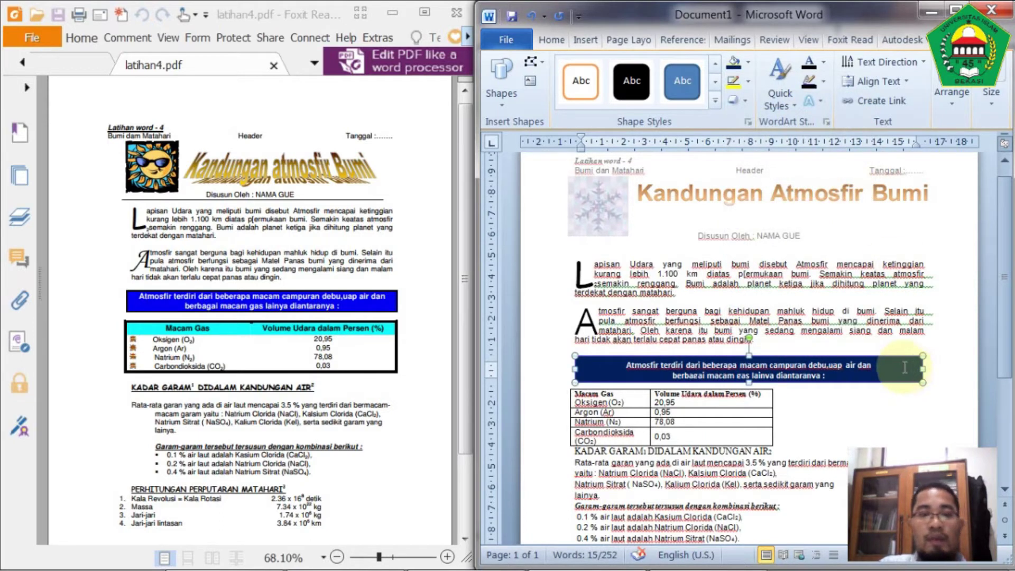
{"action": "left_click", "coordinate": [914, 320]}
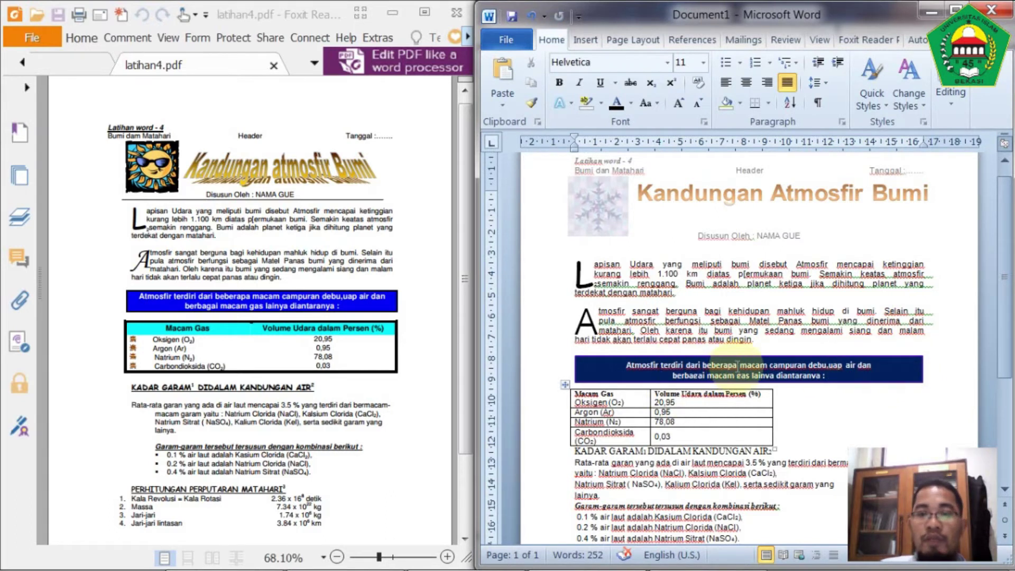
Widen the gas table to the full text width so it matches the rectangle above it
{"action": "scroll", "coordinate": [773, 378], "scroll_direction": "down", "scroll_amount": 2}
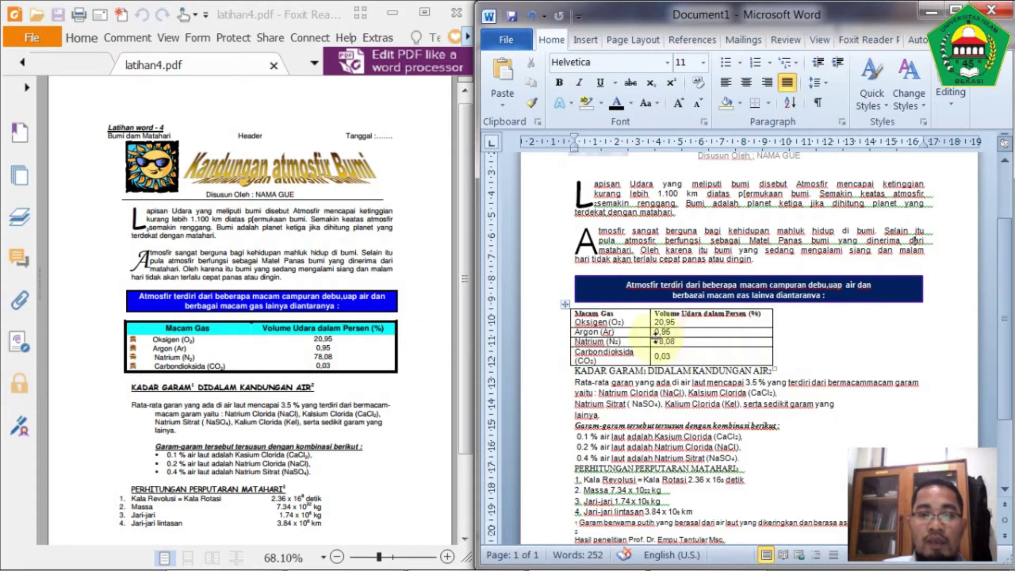
{"action": "left_click_drag", "start_coordinate": [775, 369], "coordinate": [924, 364]}
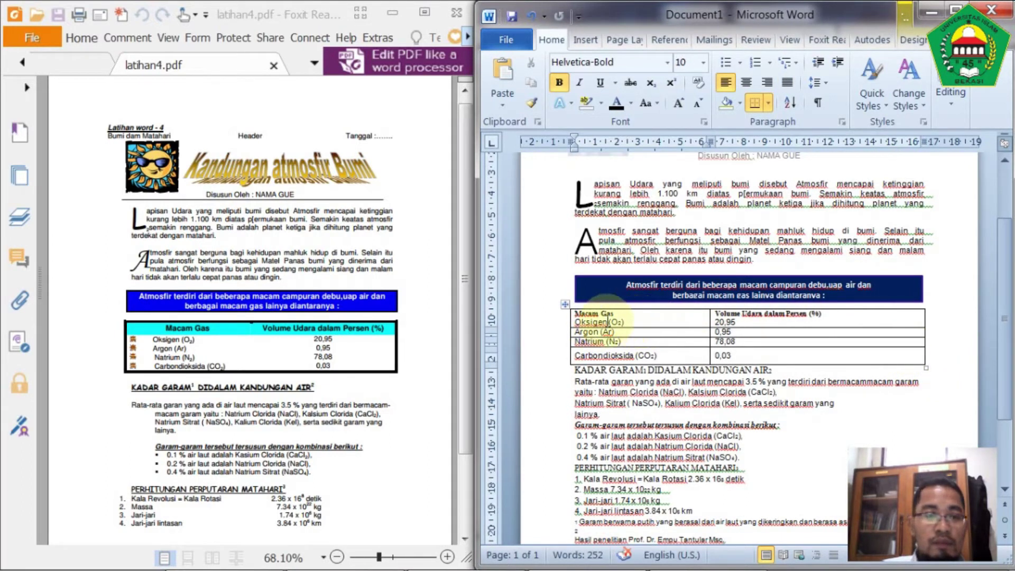
{"action": "left_click_drag", "start_coordinate": [582, 313], "coordinate": [664, 351]}
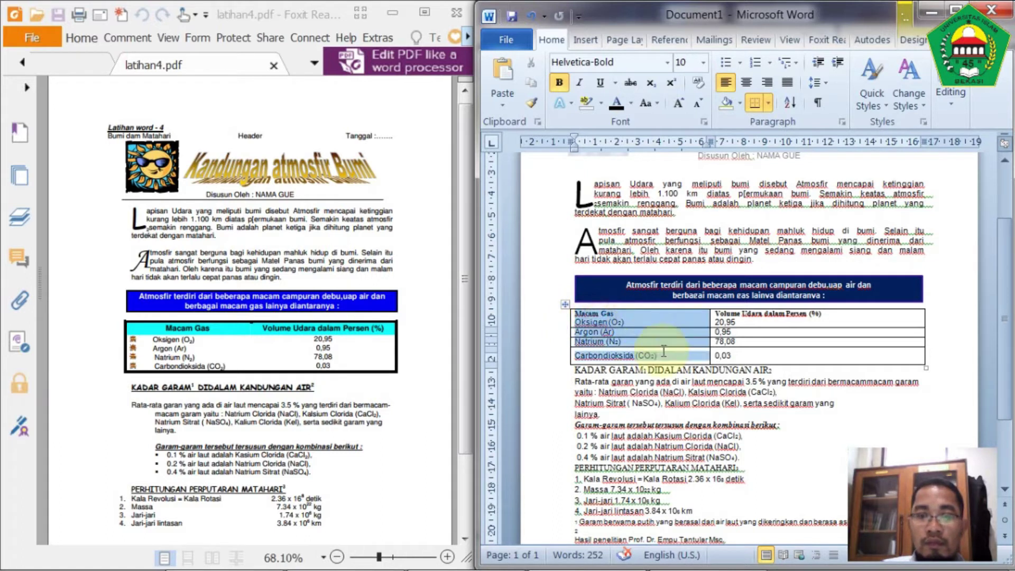
{"action": "left_click", "coordinate": [889, 342]}
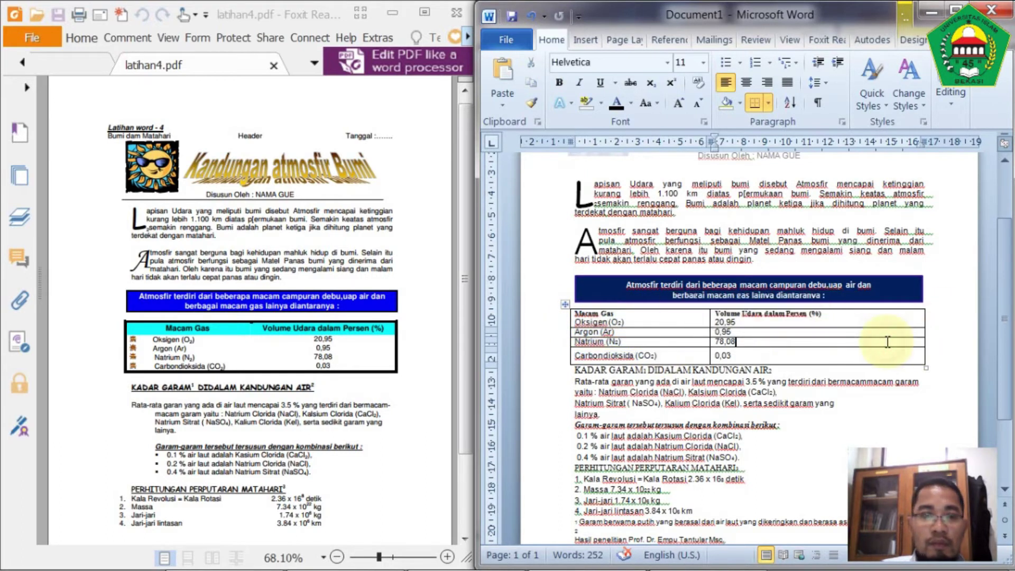
Insert an empty row below the gas table's first row and move "Oksigen (O₂)" from the header cell into it
{"action": "left_click", "coordinate": [940, 321]}
{"action": "key", "text": "Return"}
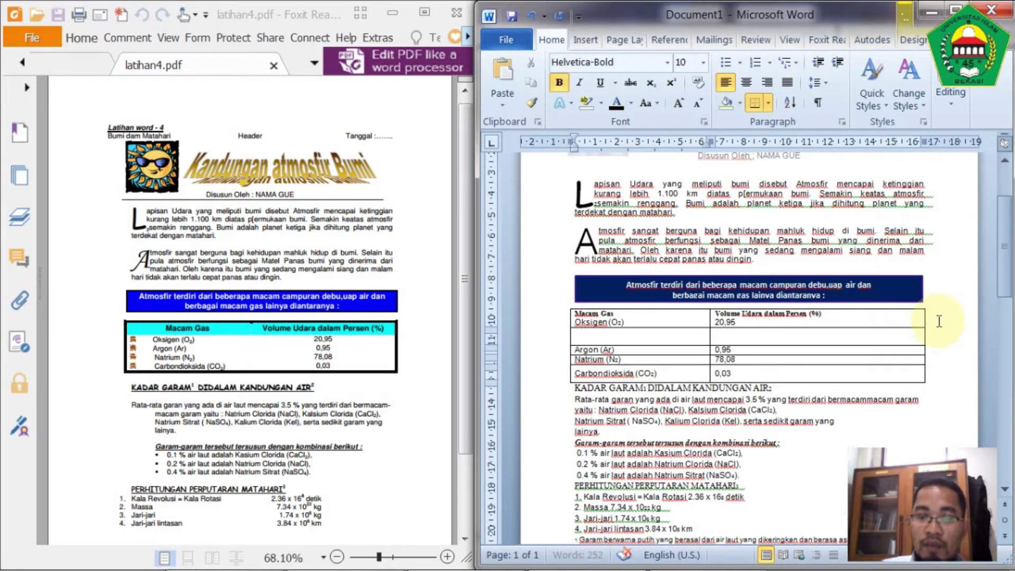
{"action": "left_click_drag", "start_coordinate": [628, 321], "coordinate": [575, 321]}
{"action": "key", "text": "BackSpace"}
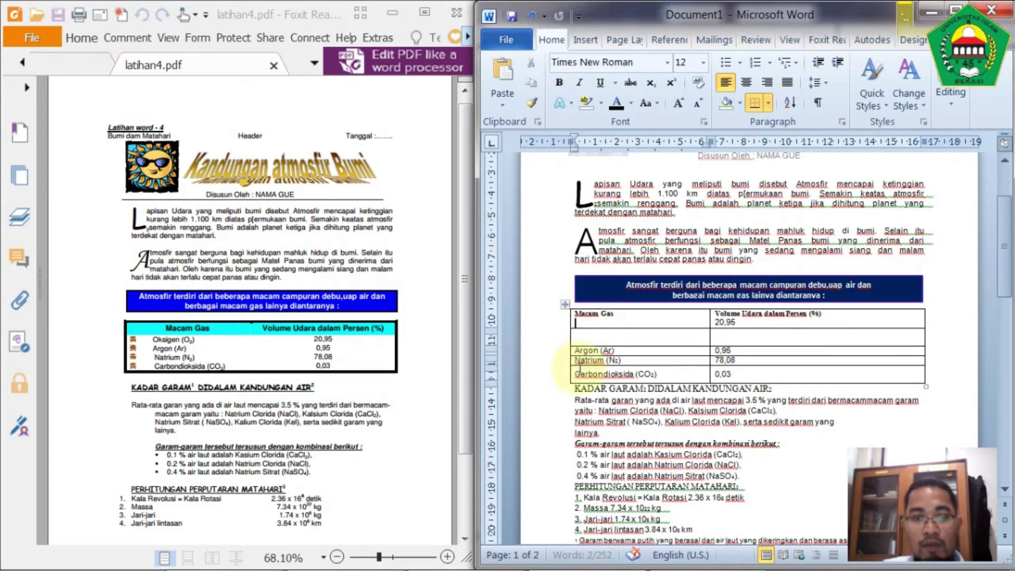
{"action": "left_click", "coordinate": [592, 337]}
{"action": "type", "text": "Oksigen (O₂)"}
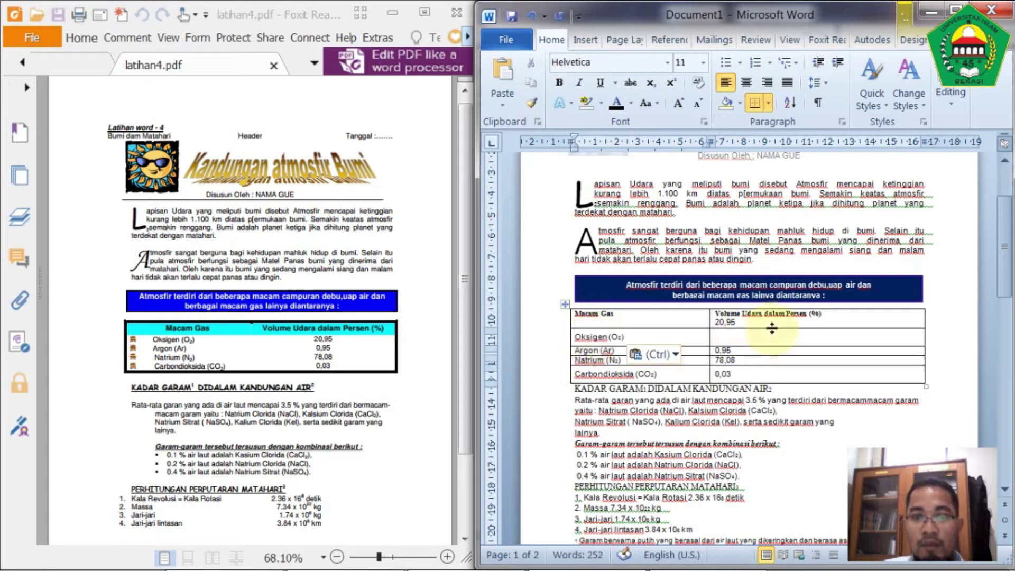
Move the value 20,95 from the "Volume Udara dalam Persen (%)" header cell into the Oksigen row
{"action": "mouse_move", "coordinate": [736, 322]}
{"action": "left_mouse_down"}
{"action": "mouse_move", "coordinate": [695, 329]}
{"action": "mouse_move", "coordinate": [725, 322]}
{"action": "left_mouse_up"}
{"action": "left_click", "coordinate": [732, 323]}
{"action": "key", "text": "ctrl+x"}
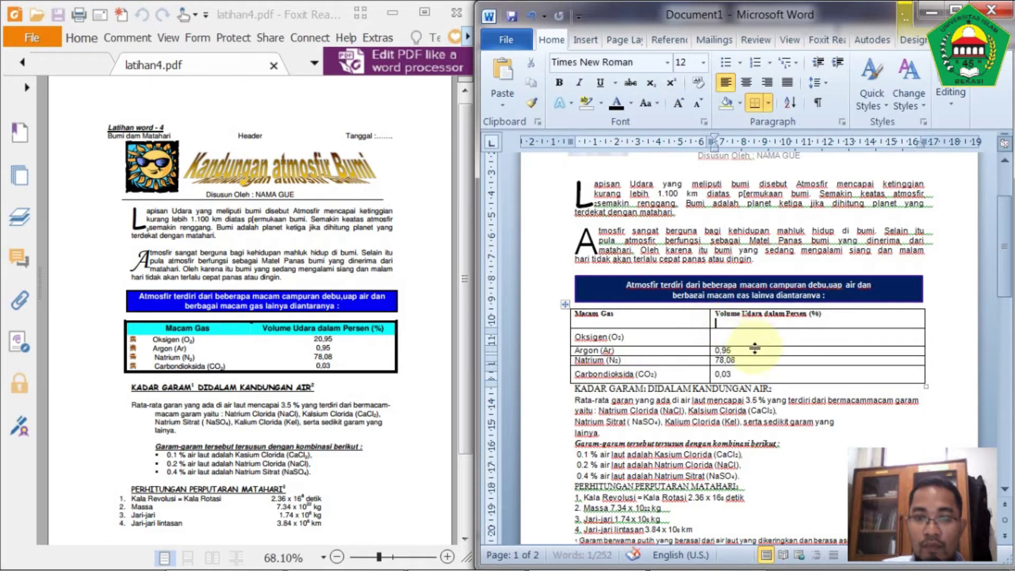
{"action": "left_click", "coordinate": [750, 337]}
{"action": "key", "text": "ctrl+v"}
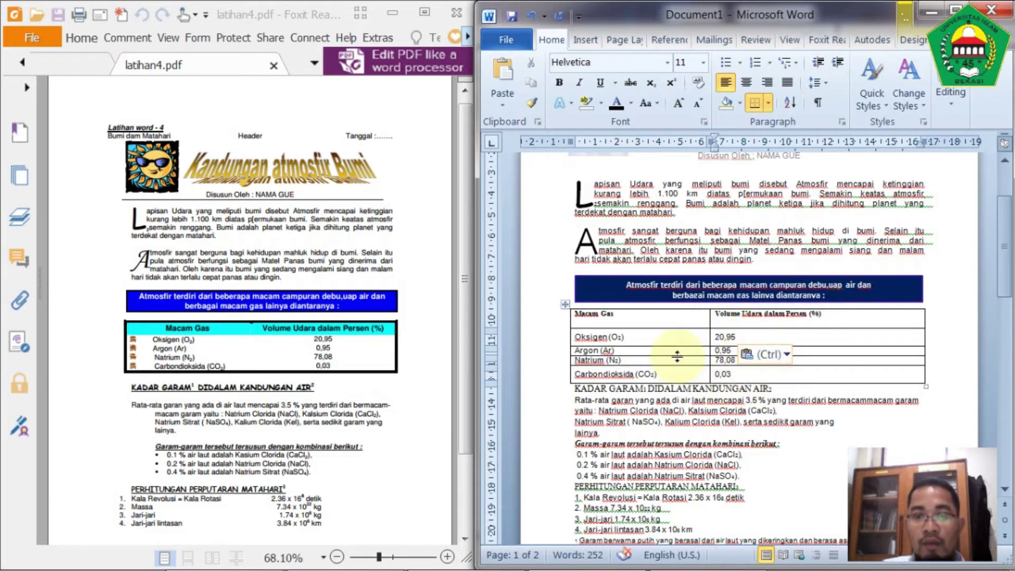
Delete the leftover blank lines under both header texts in the gas table
{"action": "left_click", "coordinate": [654, 321]}
{"action": "key", "text": "BackSpace"}
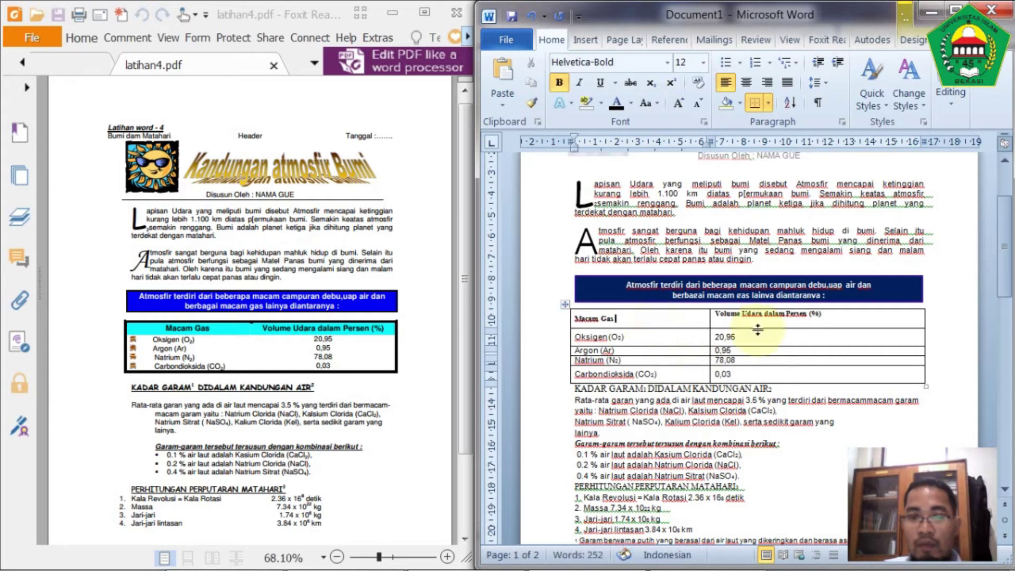
{"action": "left_click", "coordinate": [760, 325]}
{"action": "key", "text": "BackSpace"}
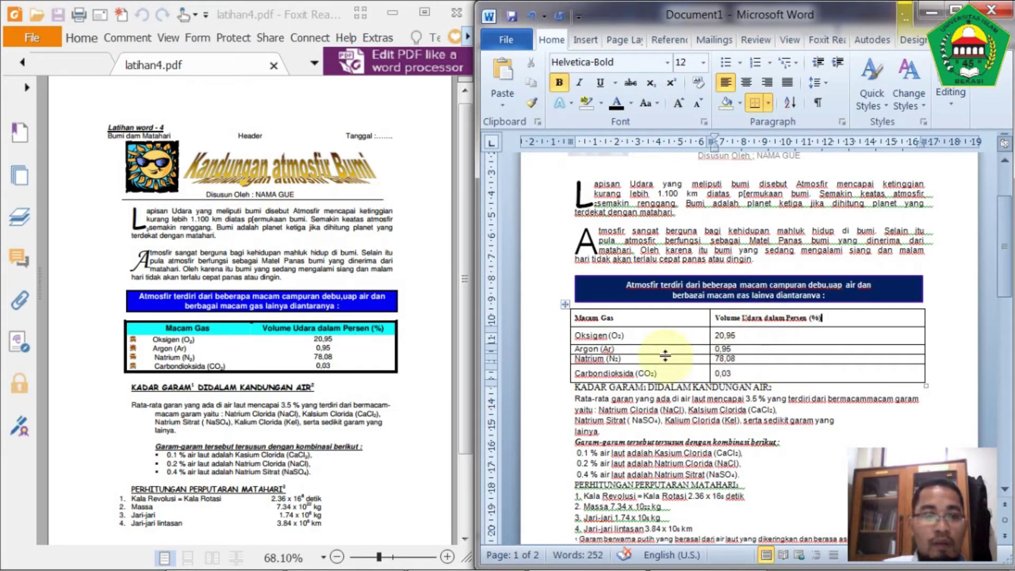
Set the font size of the entire gas table to 12
{"action": "left_click", "coordinate": [600, 316]}
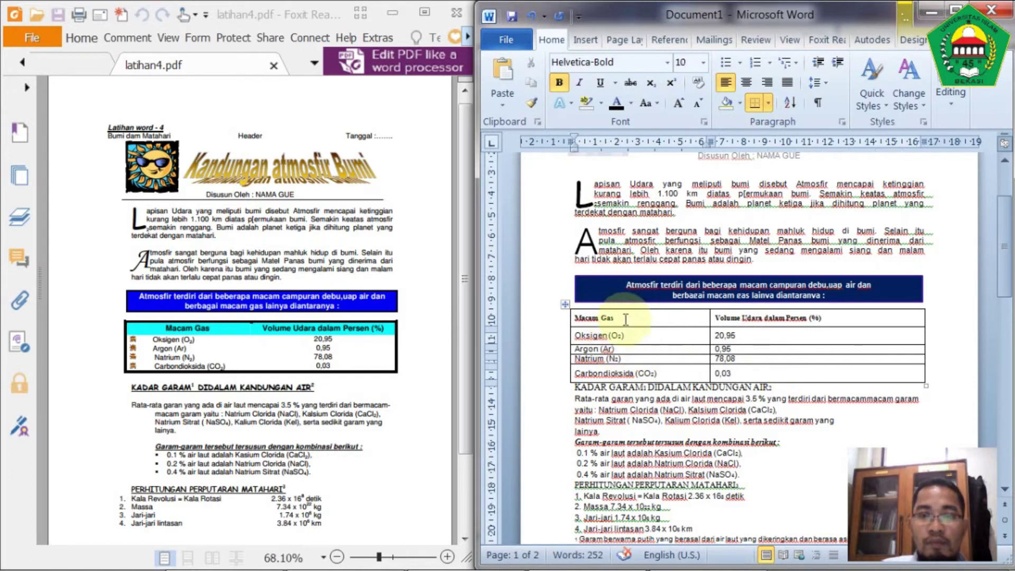
{"action": "left_click", "coordinate": [565, 304]}
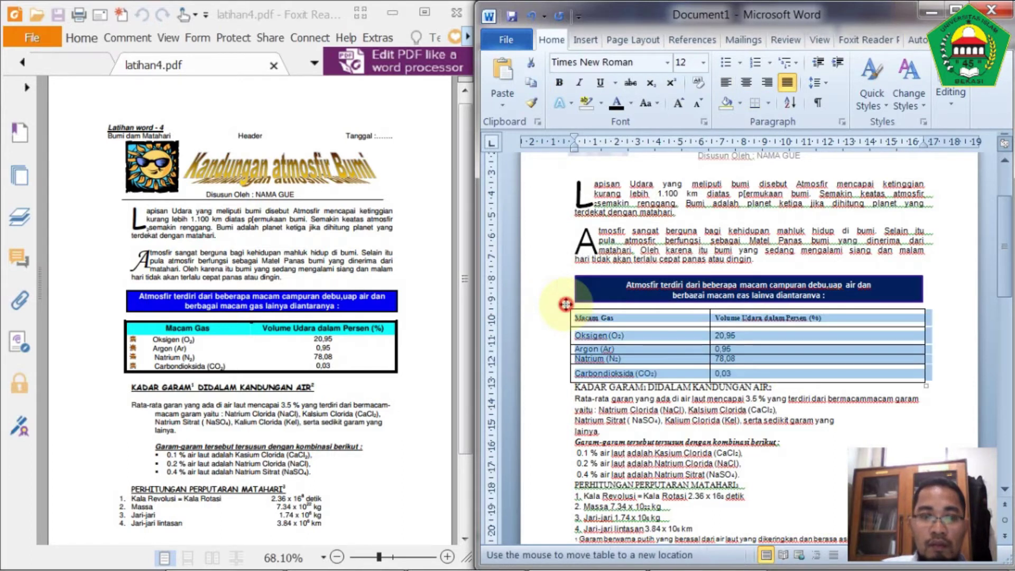
{"action": "left_click", "coordinate": [703, 64]}
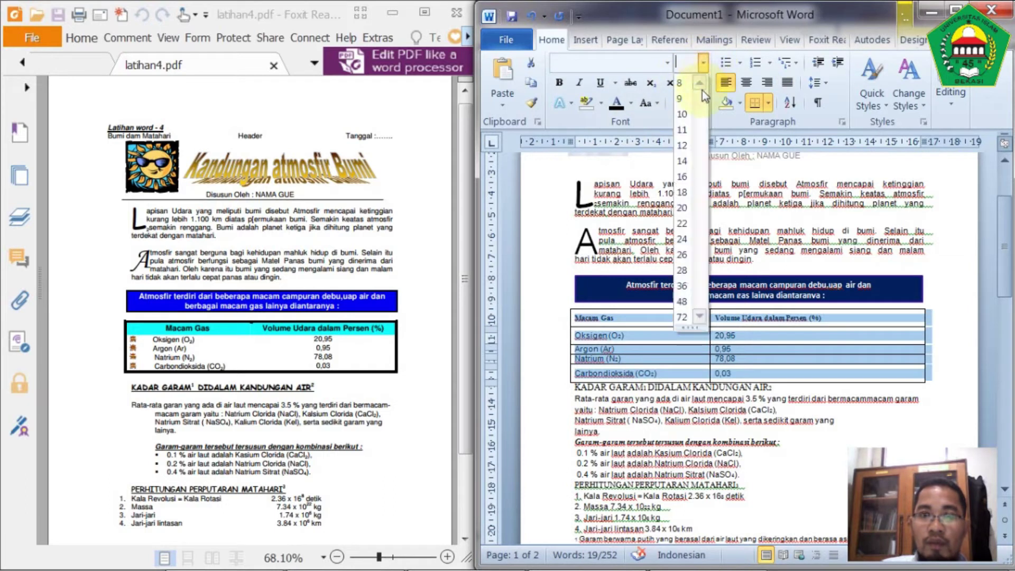
{"action": "left_click", "coordinate": [683, 146]}
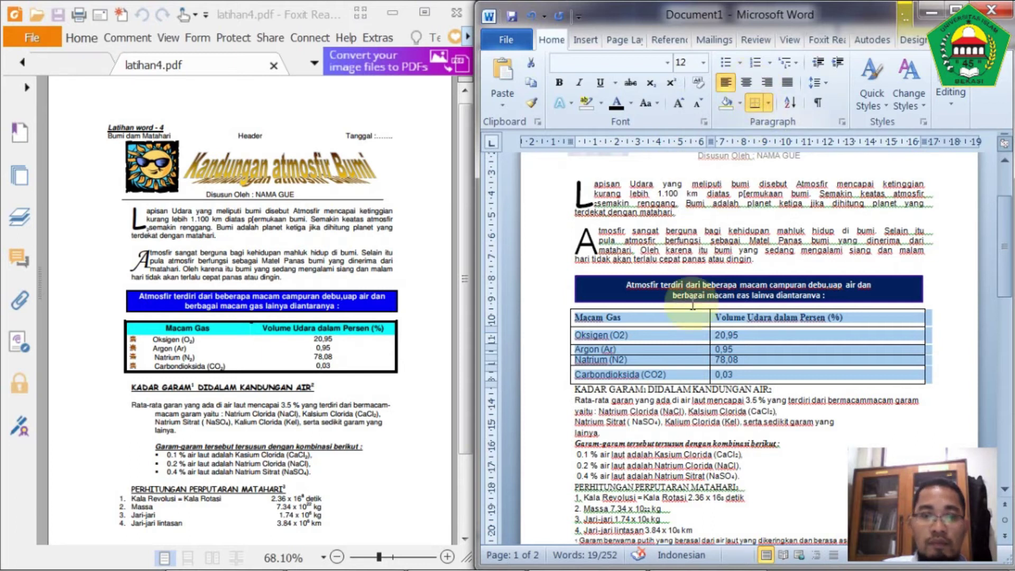
Center the "Macam Gas" header and the whole "Volume Udara dalam Persen (%)" column
{"action": "left_click", "coordinate": [666, 317]}
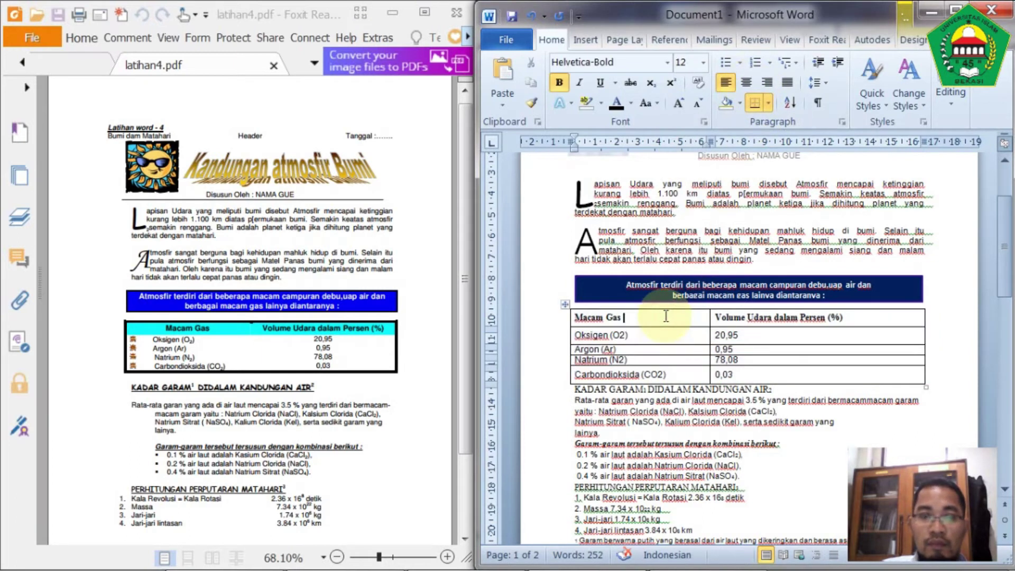
{"action": "left_click", "coordinate": [745, 83]}
{"action": "left_click_drag", "start_coordinate": [753, 317], "coordinate": [756, 376]}
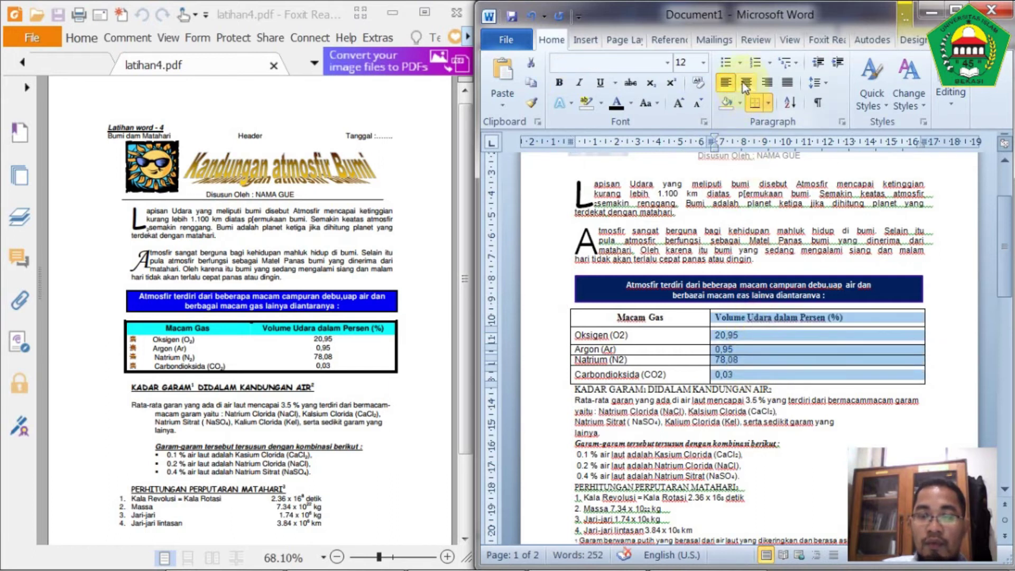
{"action": "left_click", "coordinate": [746, 84]}
{"action": "left_click", "coordinate": [772, 359]}
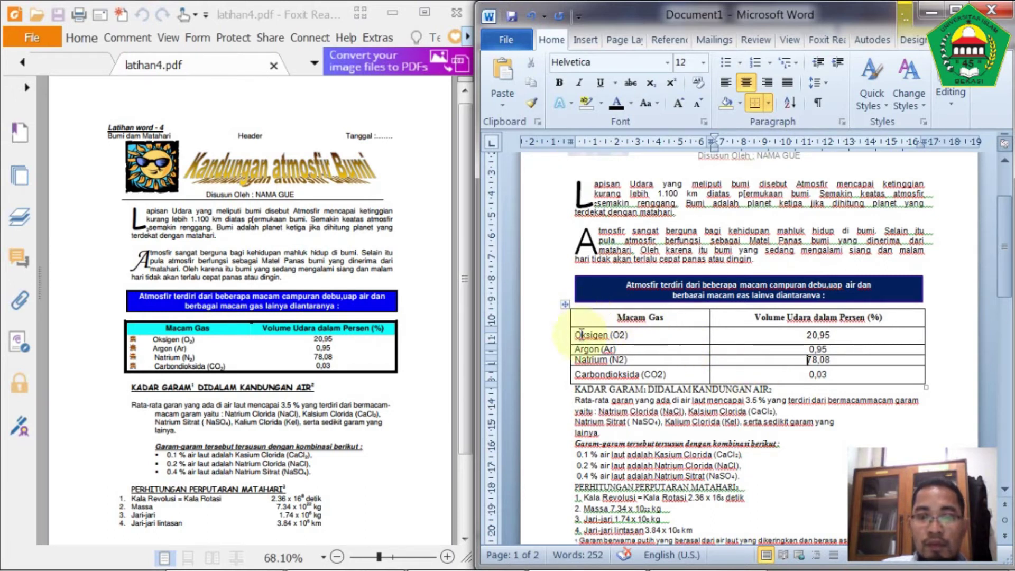
Define a new picture bullet from the first red picture in the gallery and apply it to the four gas names in the table
{"action": "left_click_drag", "start_coordinate": [583, 338], "coordinate": [608, 375]}
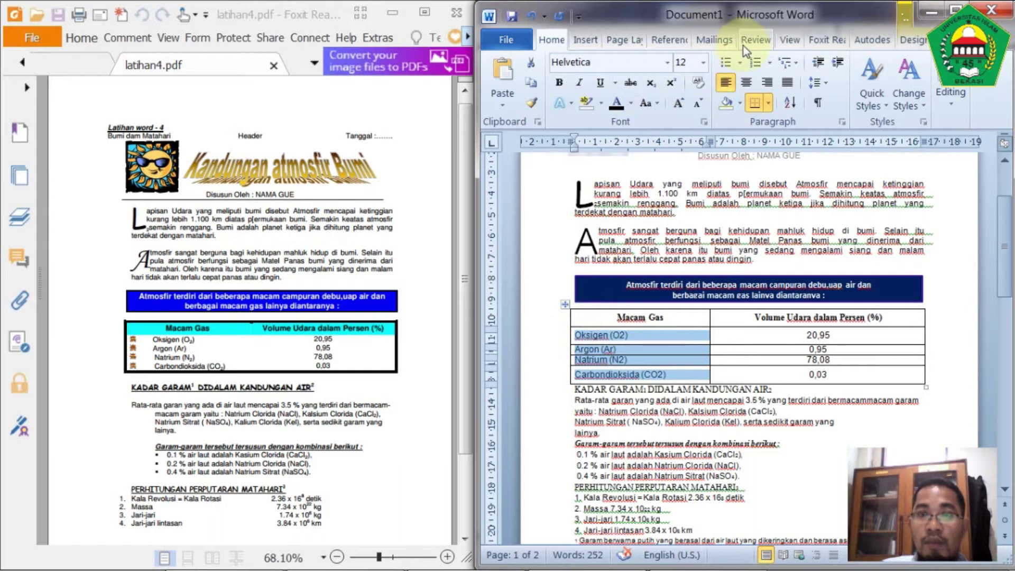
{"action": "left_click", "coordinate": [741, 62]}
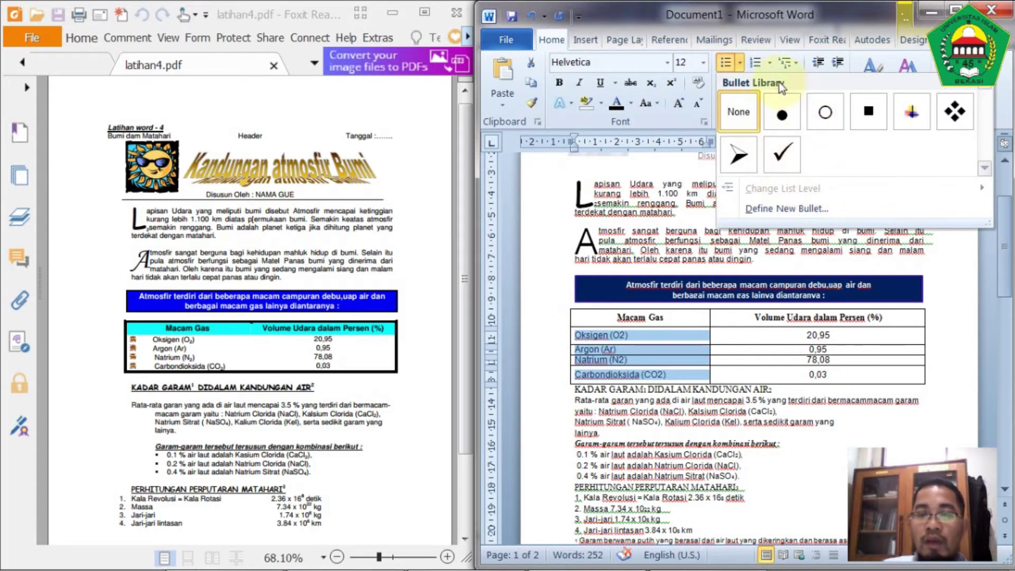
{"action": "left_click", "coordinate": [741, 65]}
{"action": "left_click", "coordinate": [741, 65]}
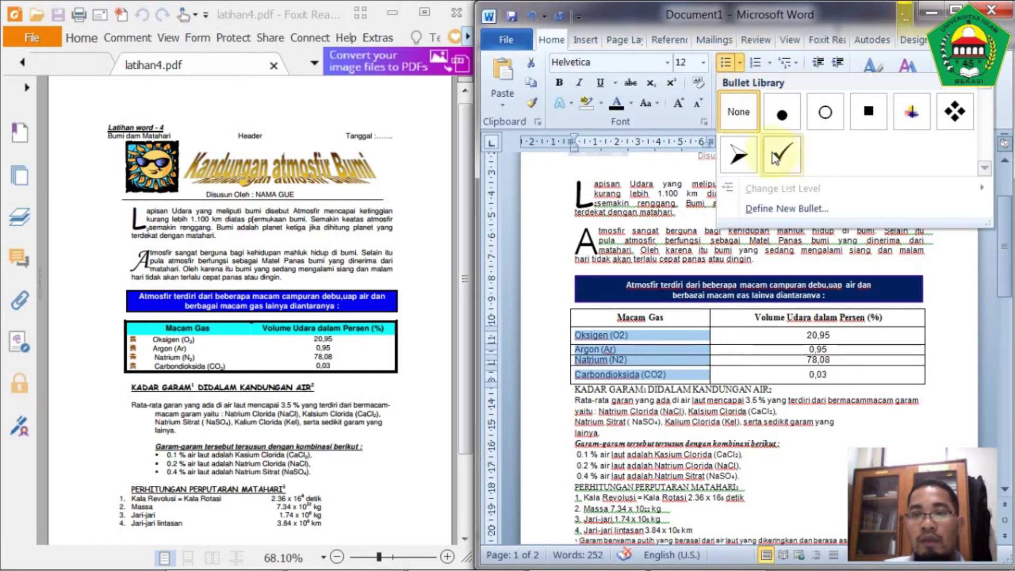
{"action": "left_click", "coordinate": [791, 209]}
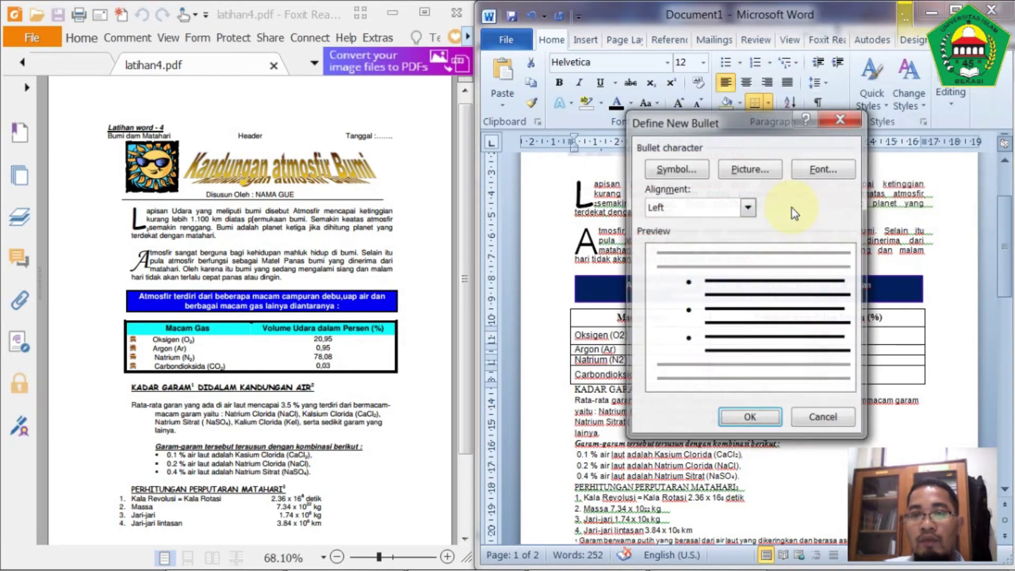
{"action": "left_click", "coordinate": [751, 168]}
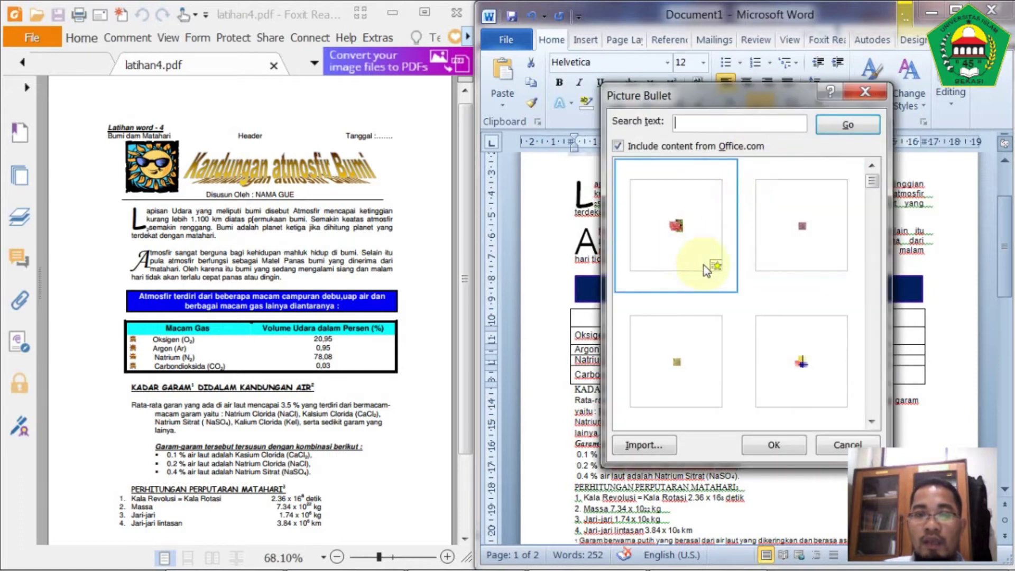
{"action": "mouse_move", "coordinate": [875, 179]}
{"action": "left_mouse_down"}
{"action": "mouse_move", "coordinate": [876, 193]}
{"action": "mouse_move", "coordinate": [875, 179]}
{"action": "left_mouse_up"}
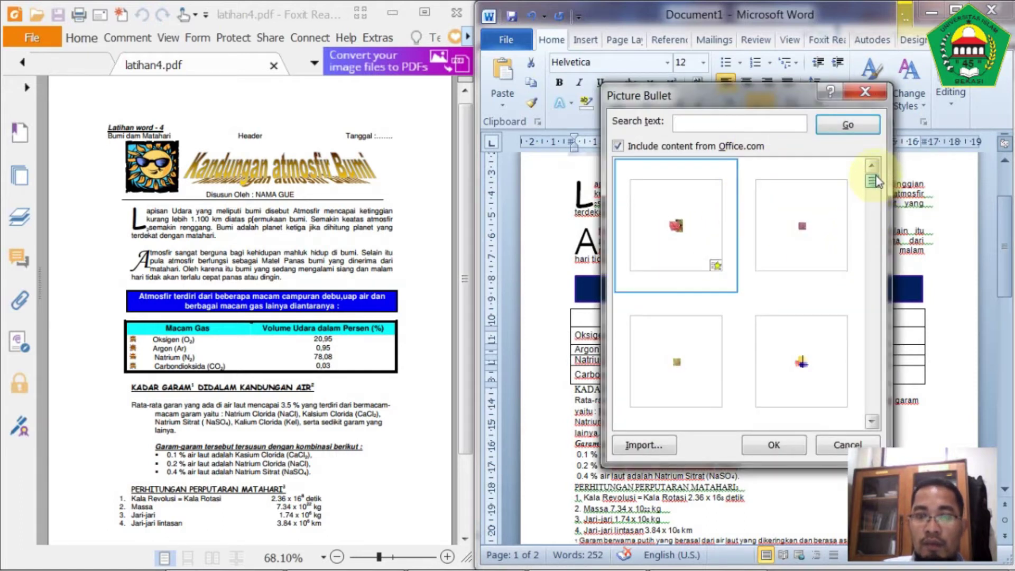
{"action": "left_click", "coordinate": [871, 421]}
{"action": "left_click", "coordinate": [872, 421]}
{"action": "left_click", "coordinate": [872, 421]}
{"action": "left_click", "coordinate": [872, 421]}
{"action": "left_click", "coordinate": [871, 421]}
{"action": "left_click", "coordinate": [871, 421]}
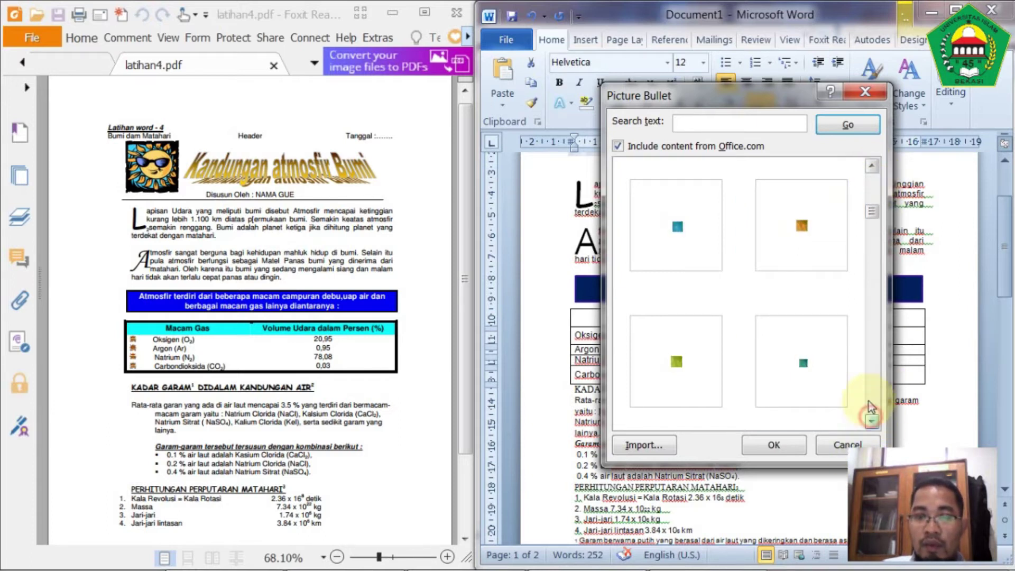
{"action": "left_click_drag", "start_coordinate": [874, 214], "coordinate": [878, 161]}
{"action": "left_click", "coordinate": [688, 226]}
{"action": "left_click", "coordinate": [687, 226]}
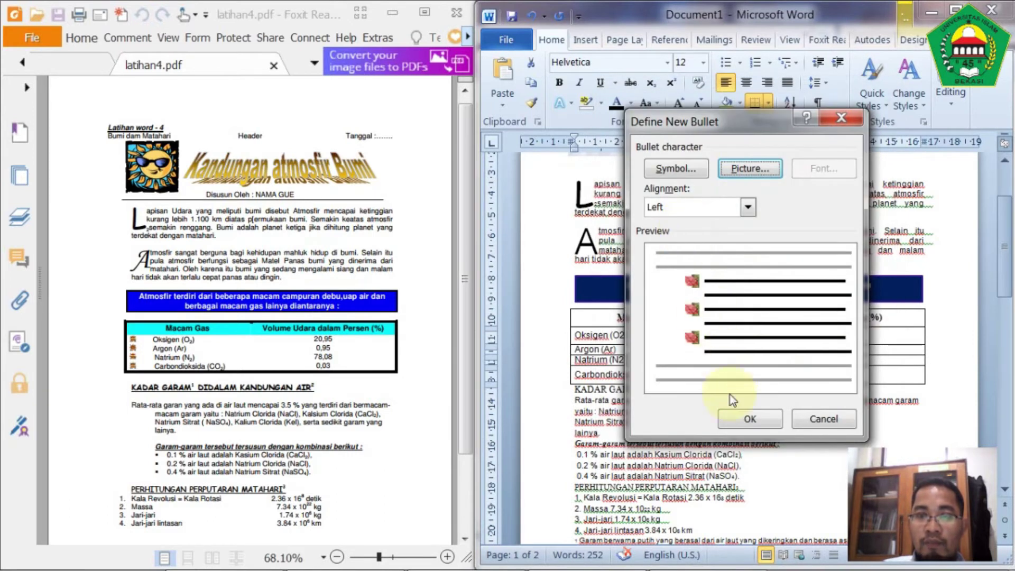
{"action": "left_click", "coordinate": [738, 418]}
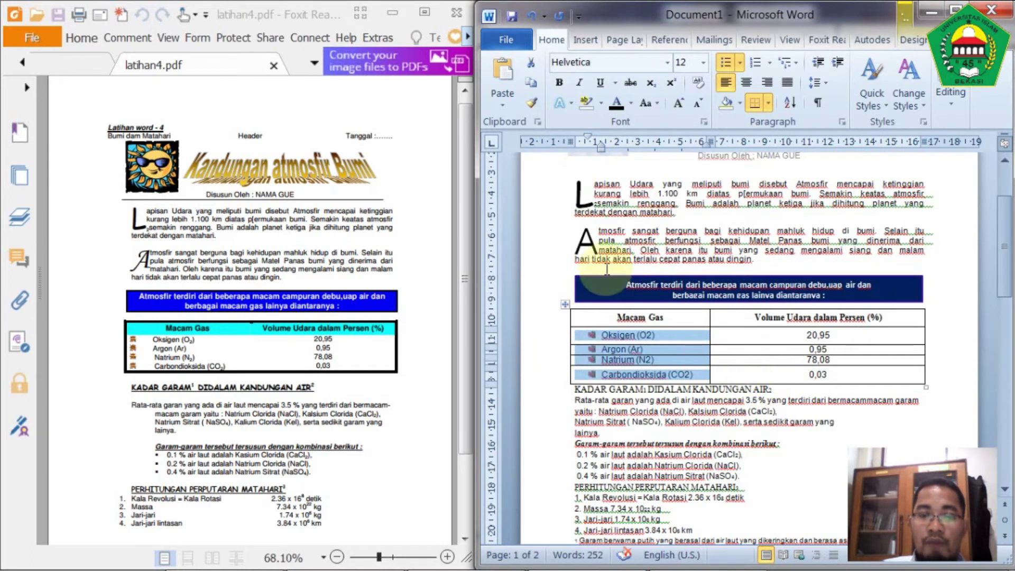
Tighten the hanging indent of the bulleted gas names to about 1 cm
{"action": "left_click_drag", "start_coordinate": [582, 141], "coordinate": [597, 145]}
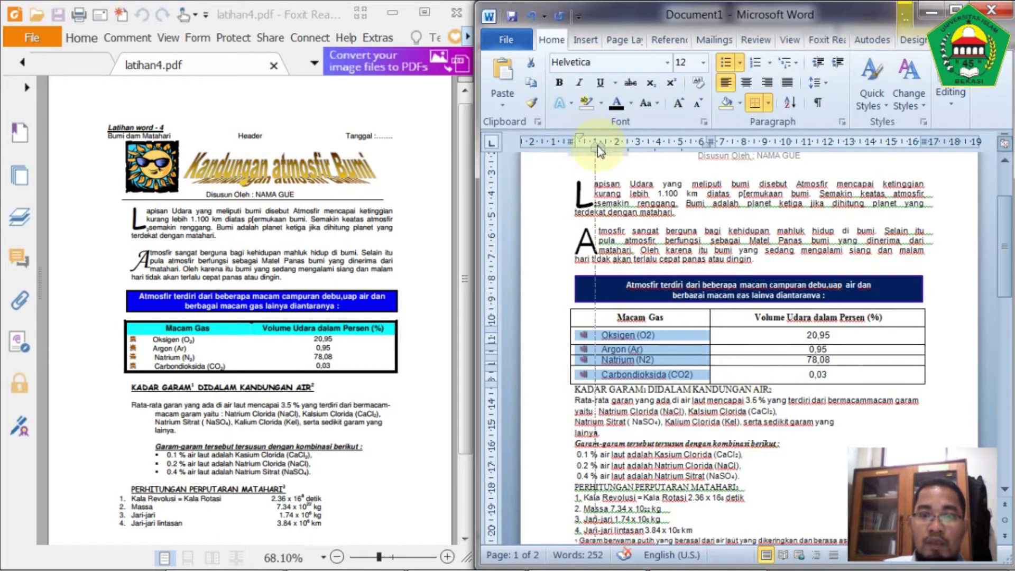
{"action": "left_click", "coordinate": [857, 356]}
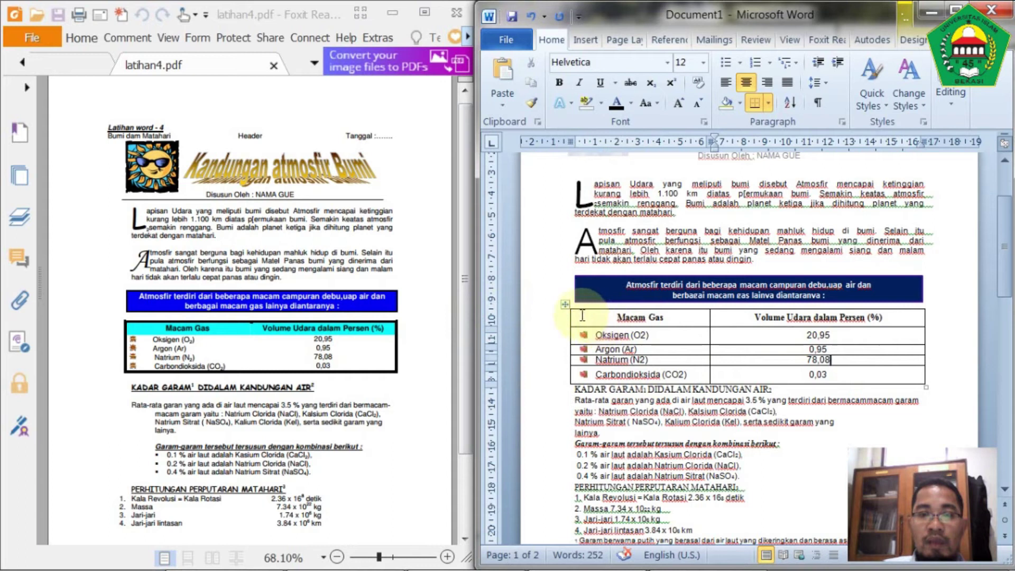
Remove all borders from the entire gas table and apply only outside borders
{"action": "left_click", "coordinate": [564, 306]}
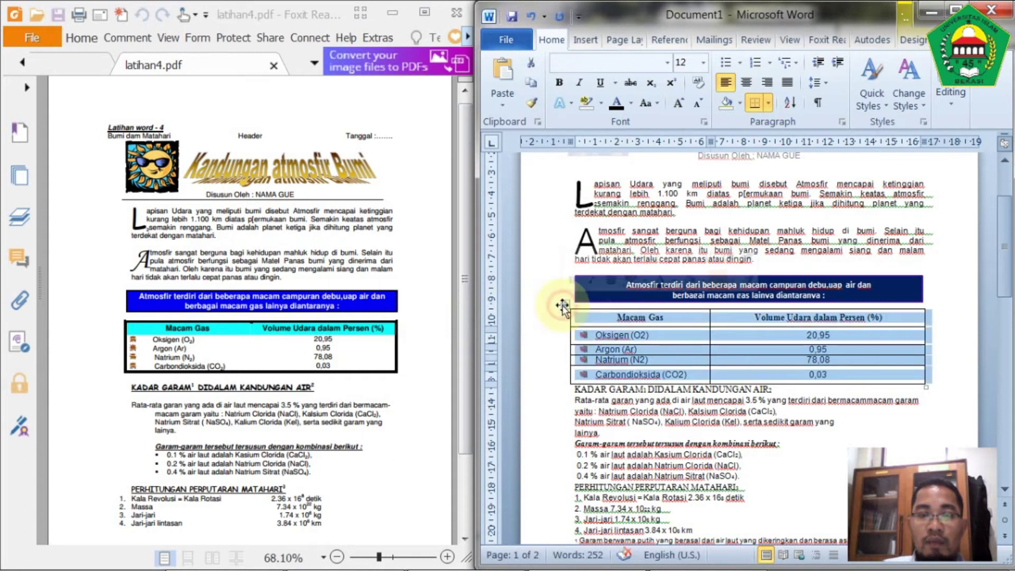
{"action": "left_click", "coordinate": [768, 104]}
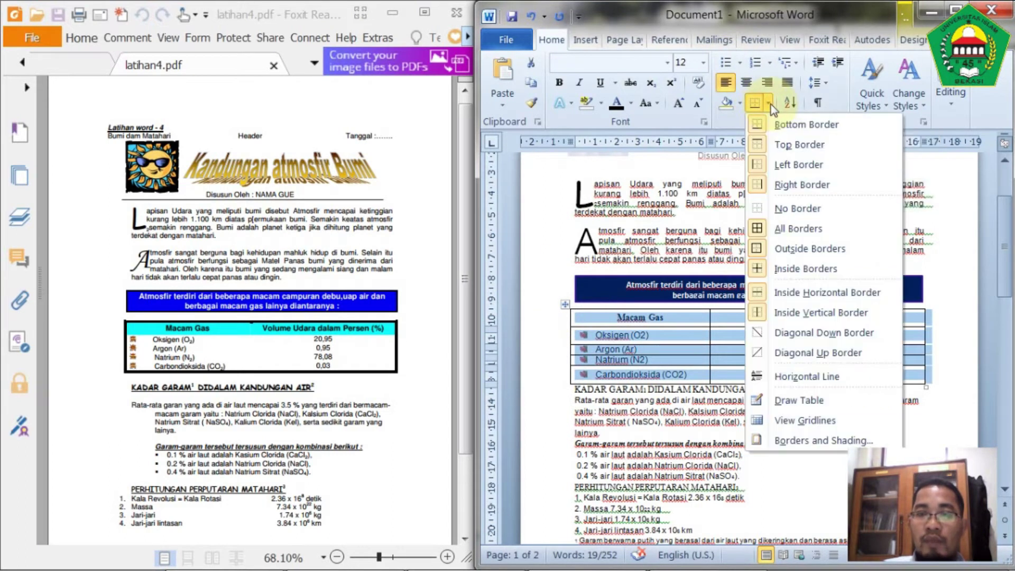
{"action": "left_click", "coordinate": [791, 209]}
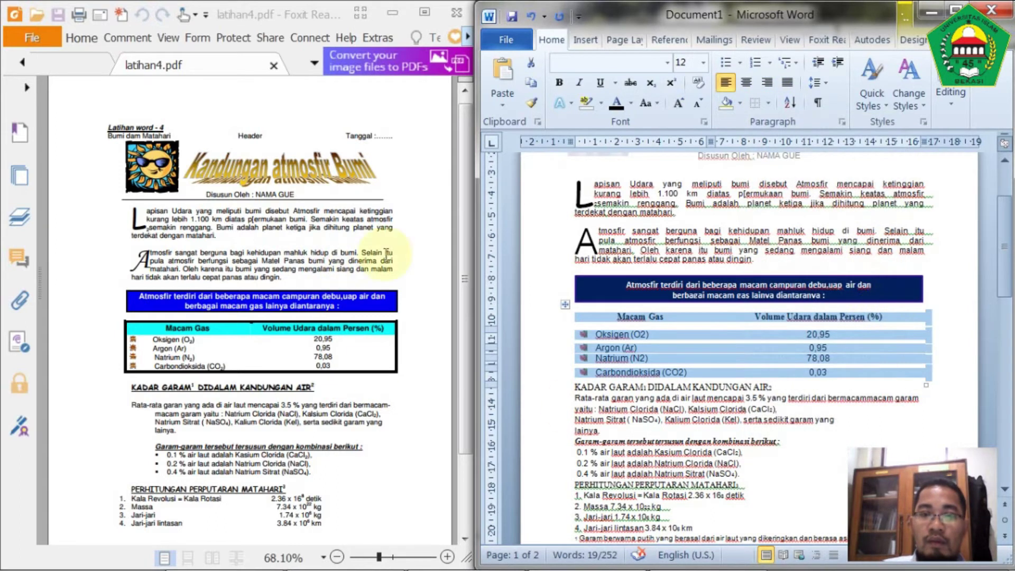
{"action": "left_click", "coordinate": [767, 104]}
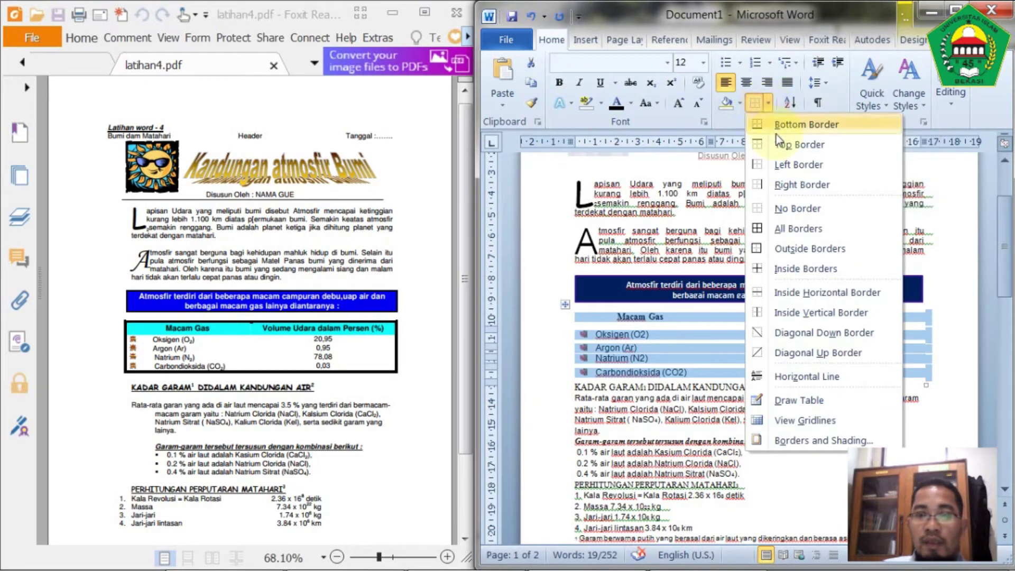
{"action": "left_click", "coordinate": [794, 249]}
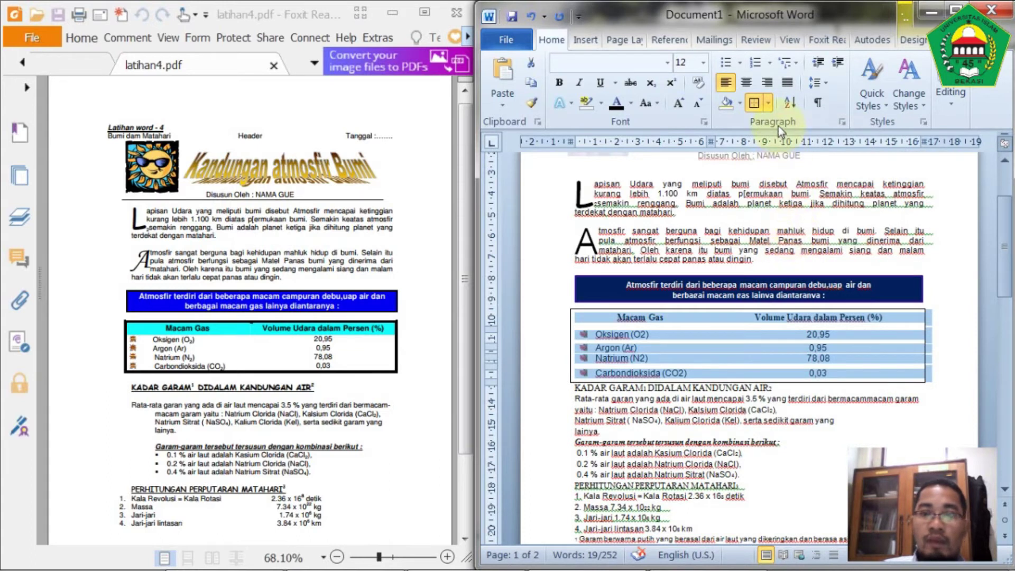
Give the gas table a solid Box border with a width of 2 ¼ pt
{"action": "left_click", "coordinate": [769, 106]}
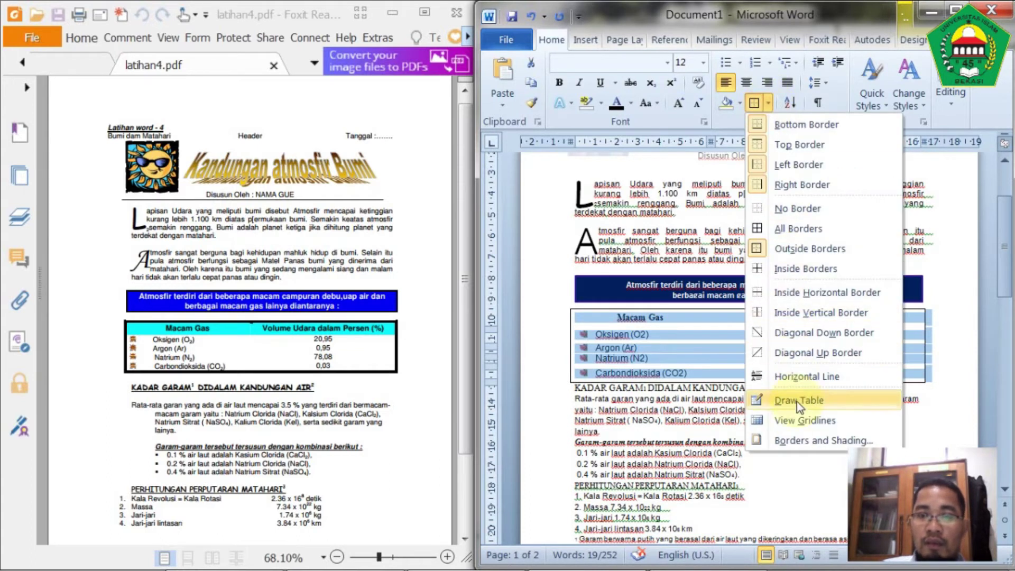
{"action": "left_click", "coordinate": [803, 448]}
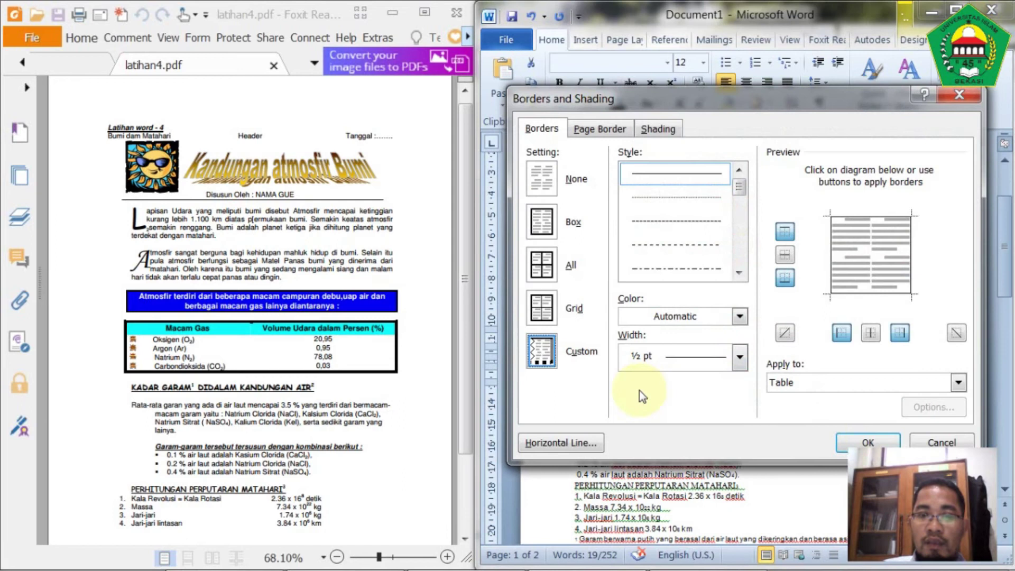
{"action": "left_click", "coordinate": [687, 364]}
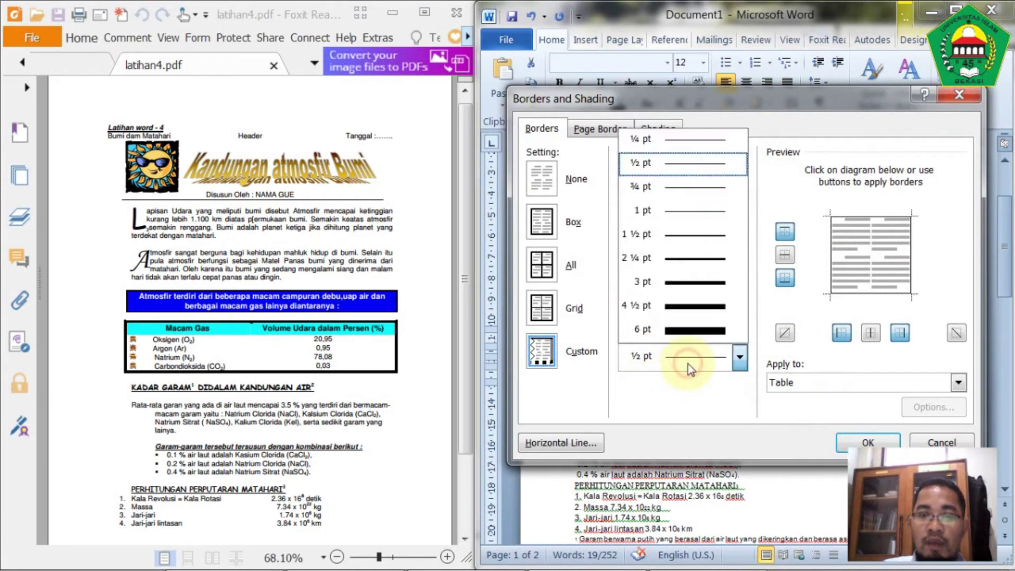
{"action": "left_click", "coordinate": [687, 260]}
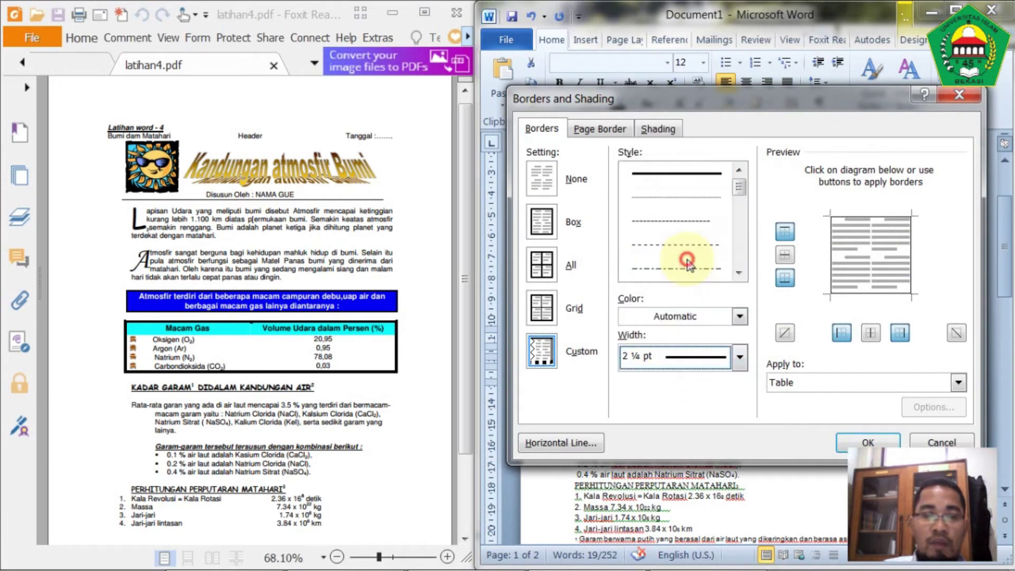
{"action": "left_click", "coordinate": [542, 222]}
{"action": "left_click", "coordinate": [860, 444]}
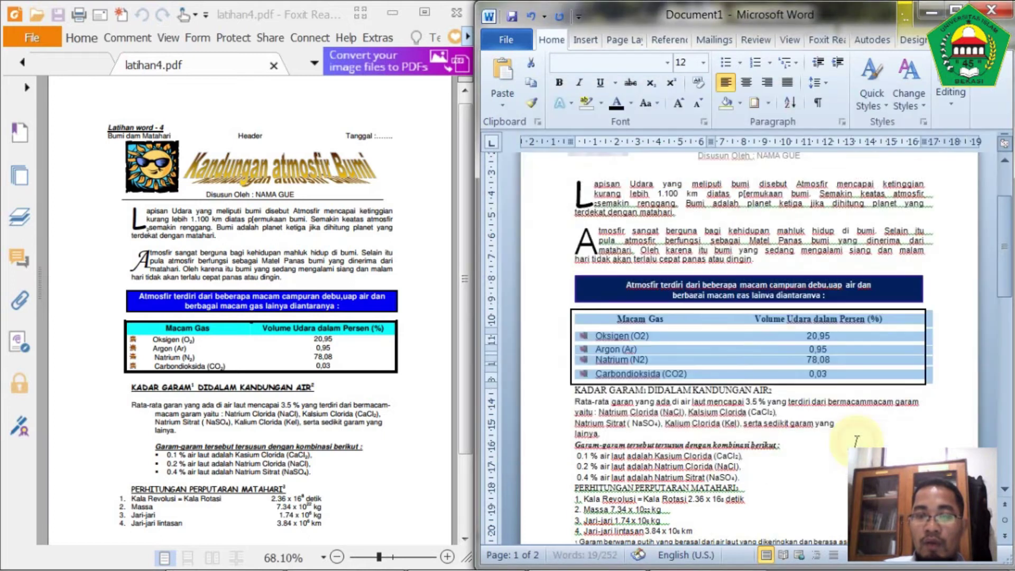
{"action": "left_click", "coordinate": [699, 413]}
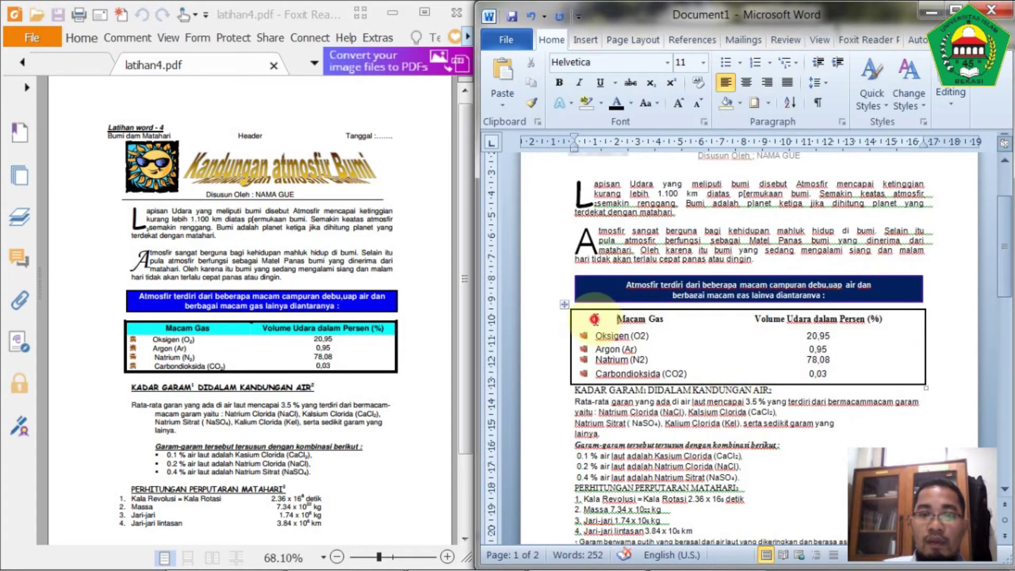
Shade the header row of the gas table with the standard light blue color
{"action": "left_click", "coordinate": [581, 319]}
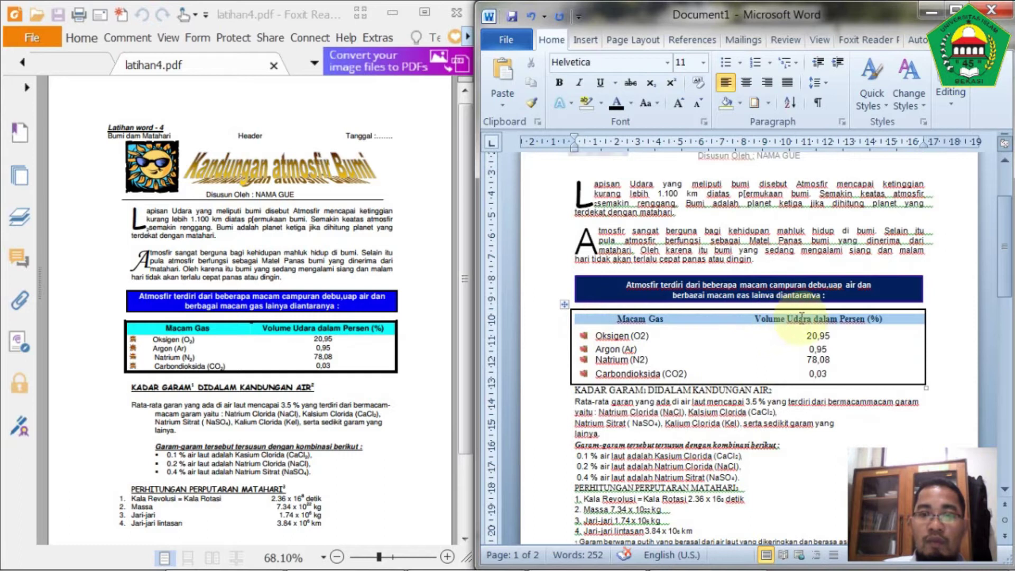
{"action": "left_click", "coordinate": [739, 102]}
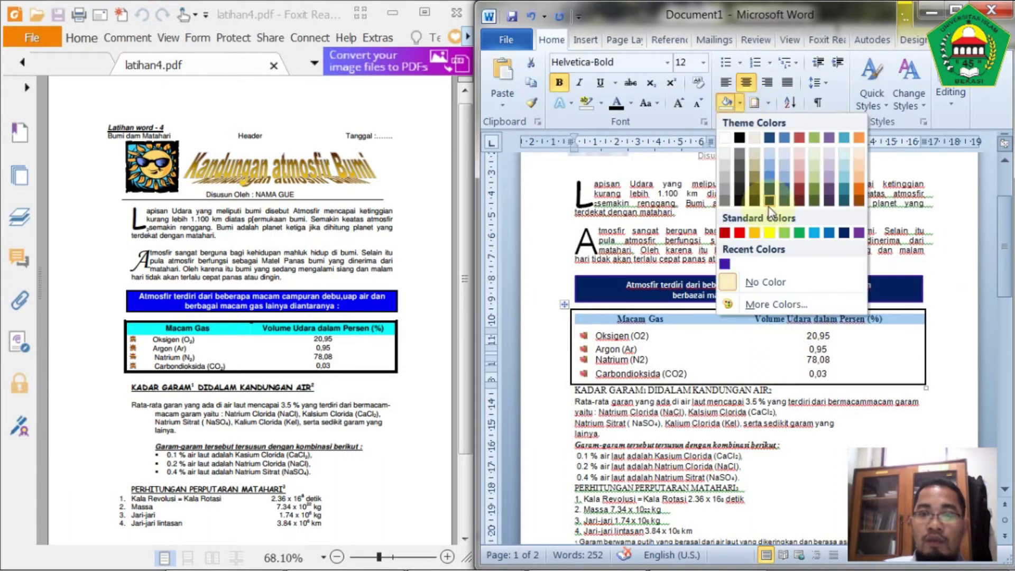
{"action": "left_click", "coordinate": [809, 232]}
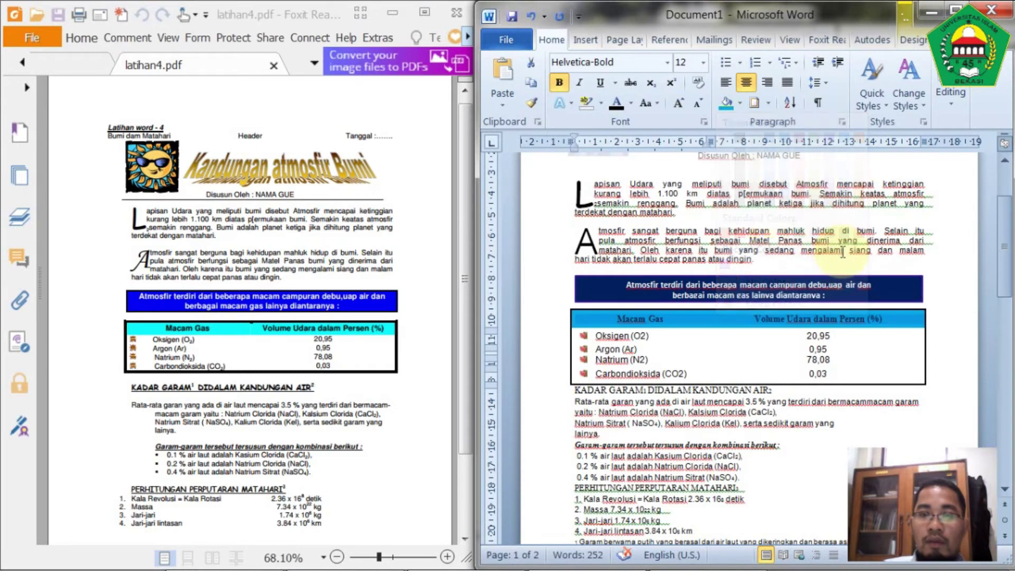
{"action": "left_click", "coordinate": [861, 333]}
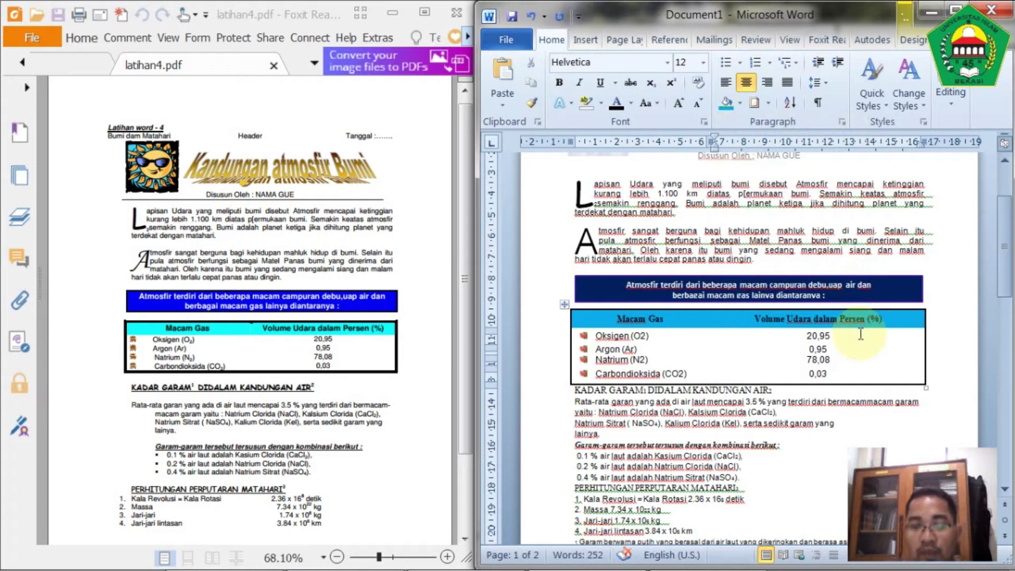
Insert a blank line between the gas table and the "KADAR GARAM DIDALAM KANDUNGAN AIR" heading
{"action": "scroll", "coordinate": [783, 303], "scroll_direction": "down", "scroll_amount": 1}
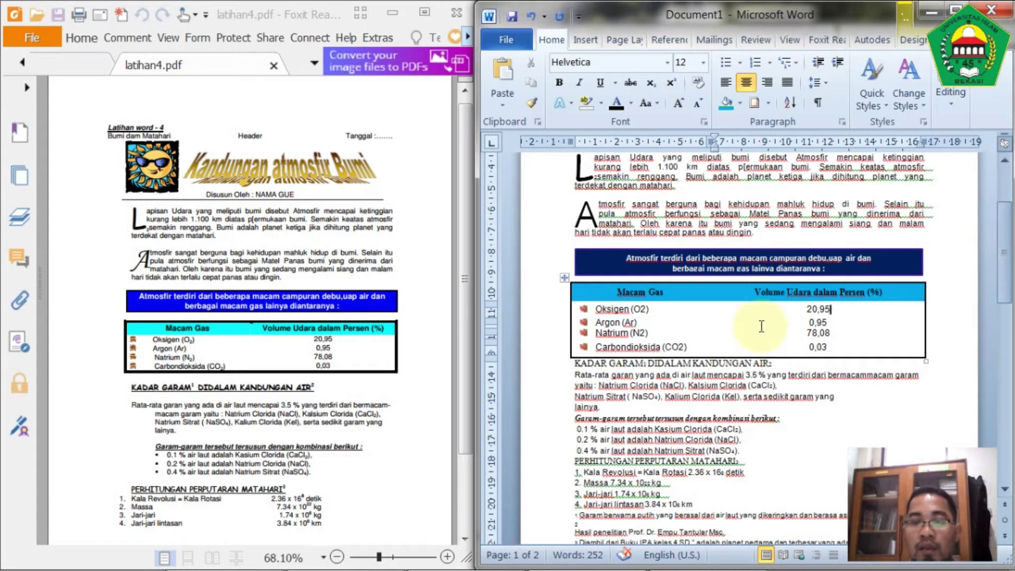
{"action": "scroll", "coordinate": [933, 296], "scroll_direction": "down", "scroll_amount": 1}
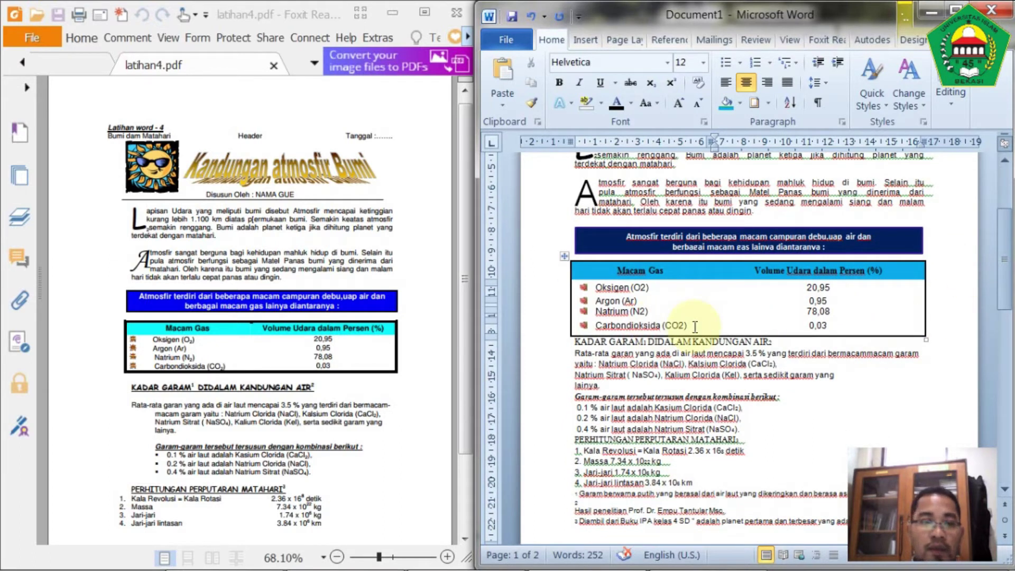
{"action": "left_click", "coordinate": [575, 342]}
{"action": "key", "text": "Return"}
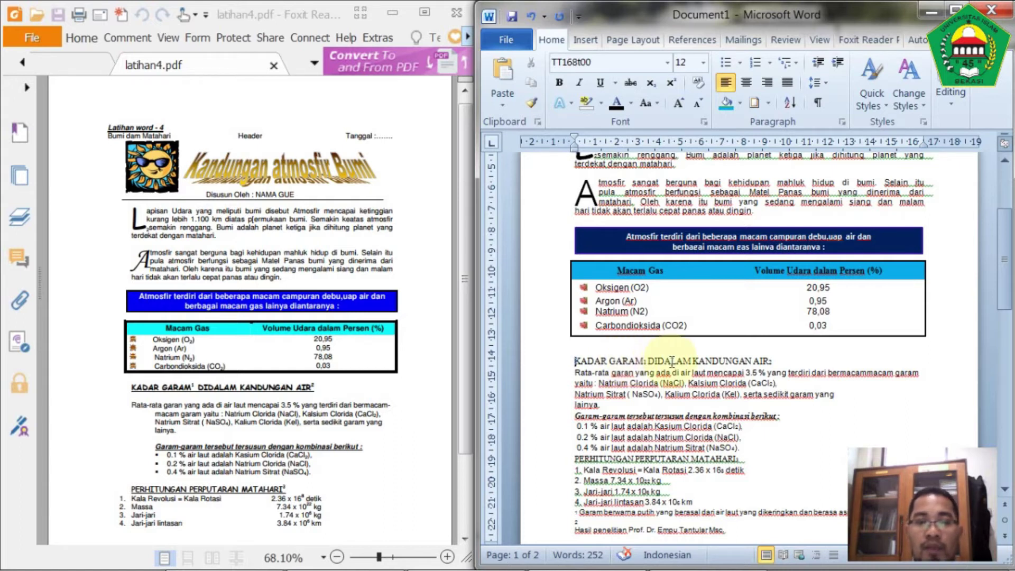
Compare the remaining sections and footnotes of latihan4.pdf with the Word document
{"action": "scroll", "coordinate": [671, 361], "scroll_direction": "up", "scroll_amount": 1}
{"action": "scroll", "coordinate": [193, 430], "scroll_direction": "down", "scroll_amount": 1}
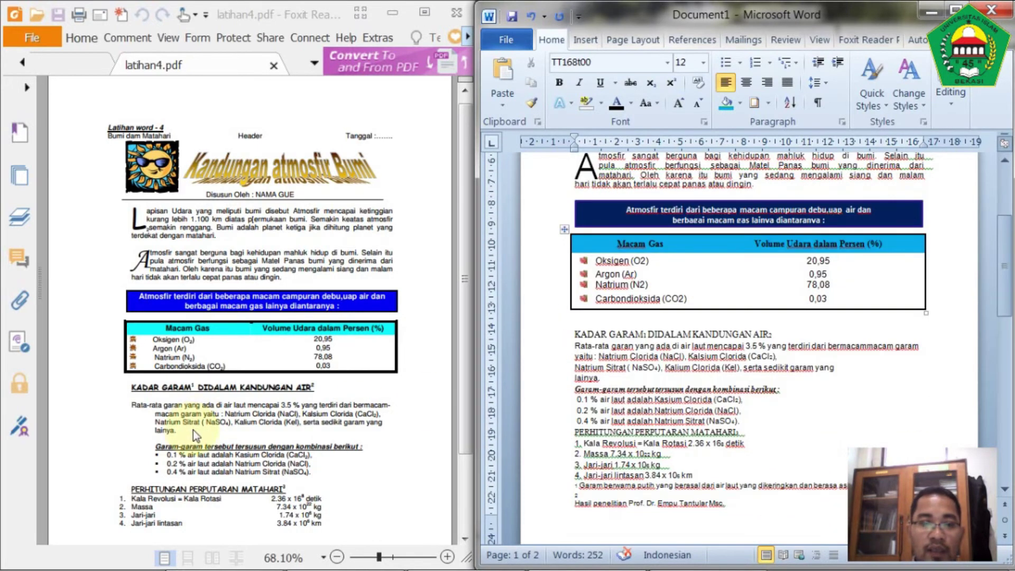
{"action": "left_click", "coordinate": [193, 430]}
{"action": "scroll", "coordinate": [205, 427], "scroll_direction": "down", "scroll_amount": 2}
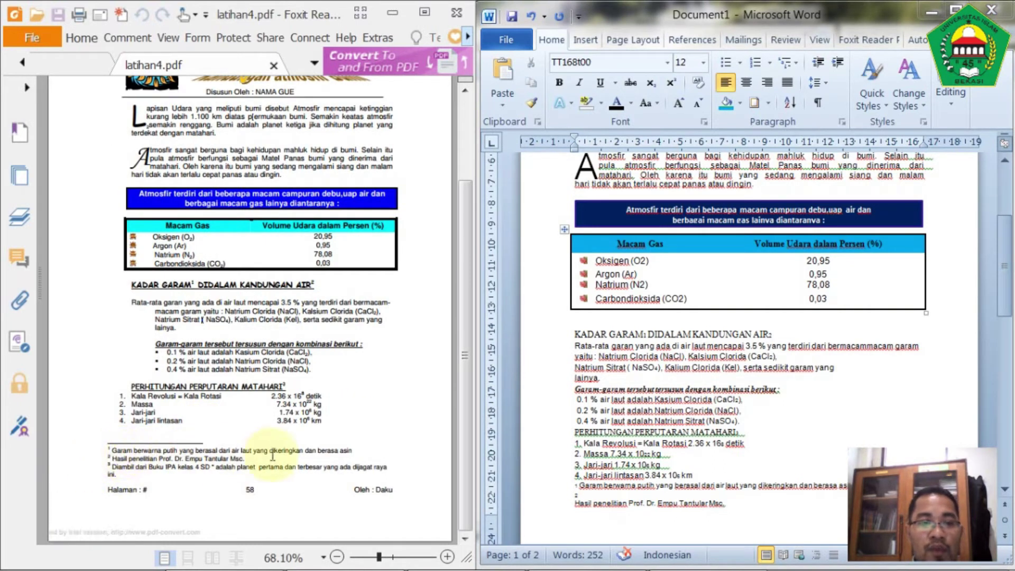
{"action": "scroll", "coordinate": [668, 343], "scroll_direction": "up", "scroll_amount": 3}
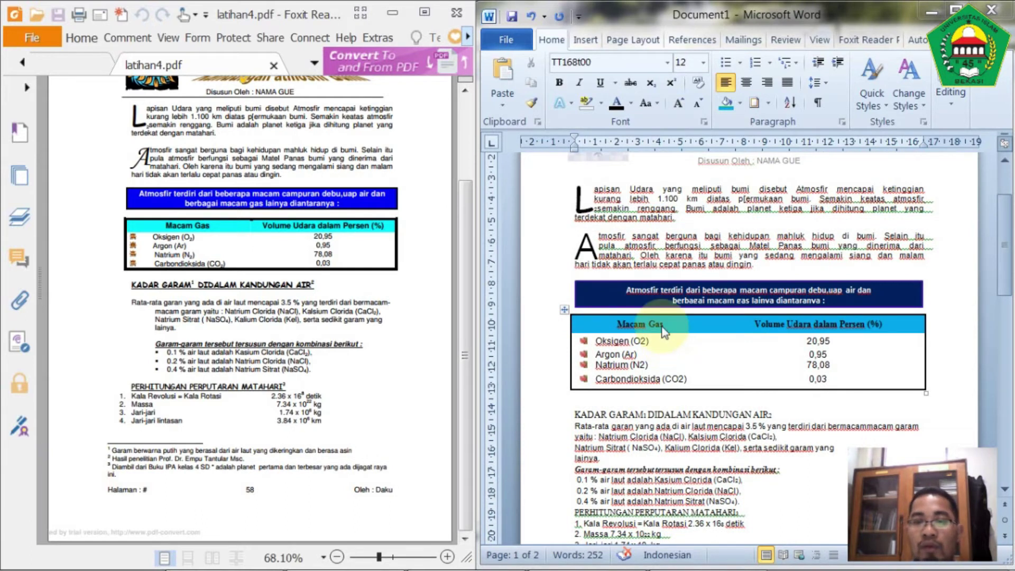
{"action": "scroll", "coordinate": [669, 343], "scroll_direction": "down", "scroll_amount": 1}
{"action": "scroll", "coordinate": [722, 372], "scroll_direction": "up", "scroll_amount": 1}
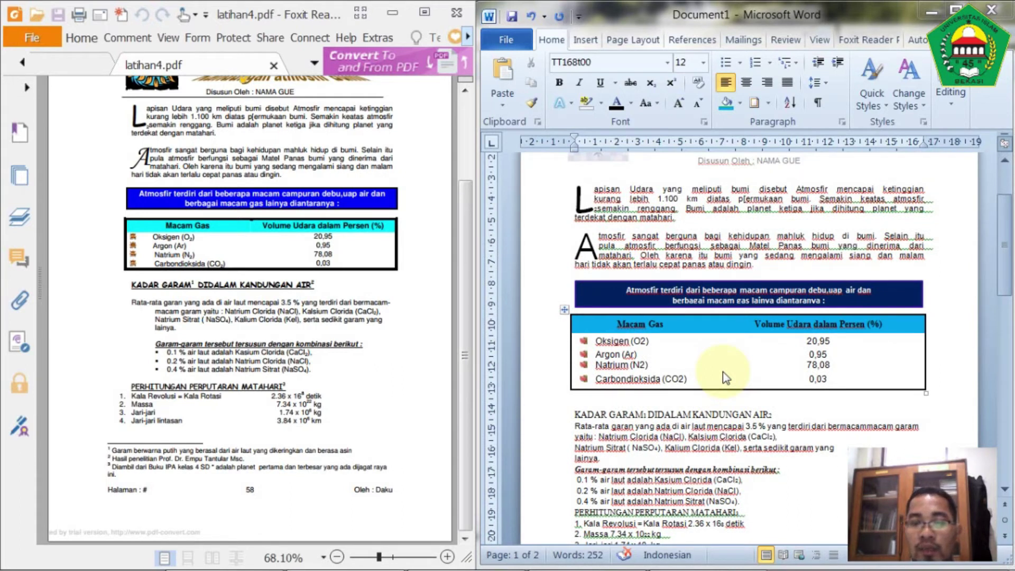
{"action": "scroll", "coordinate": [723, 372], "scroll_direction": "up", "scroll_amount": 2}
{"action": "scroll", "coordinate": [732, 364], "scroll_direction": "down", "scroll_amount": 4}
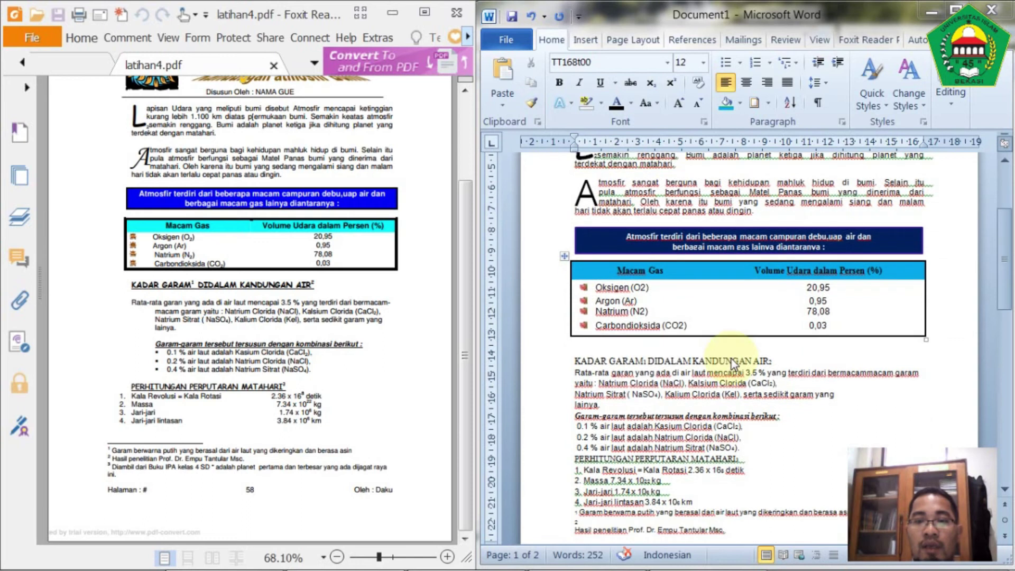
{"action": "scroll", "coordinate": [732, 364], "scroll_direction": "up", "scroll_amount": 3}
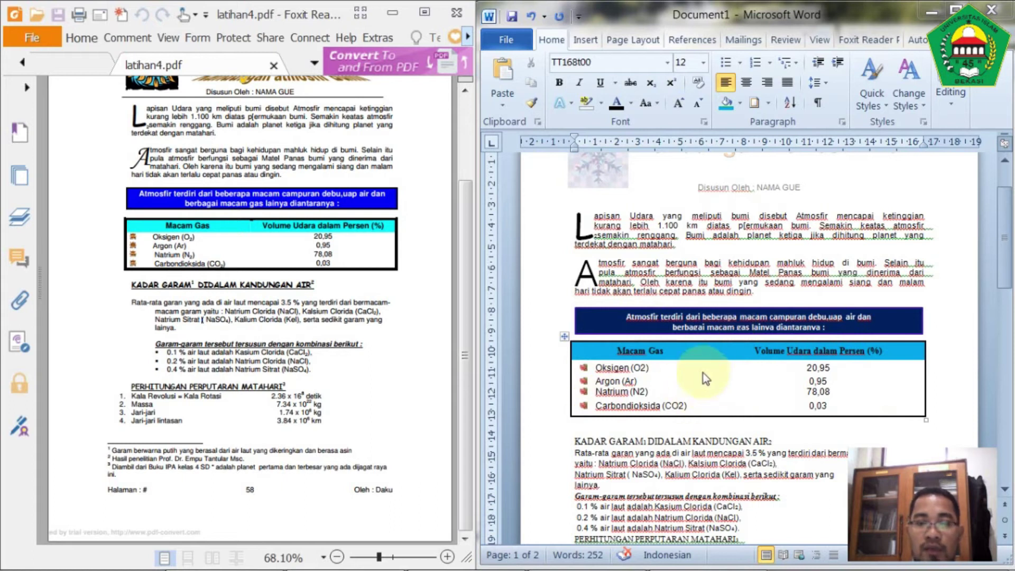
Make the "KADAR GARAM DIDALAM KANDUNGAN AIR" heading bold
{"action": "scroll", "coordinate": [715, 453], "scroll_direction": "down", "scroll_amount": 1}
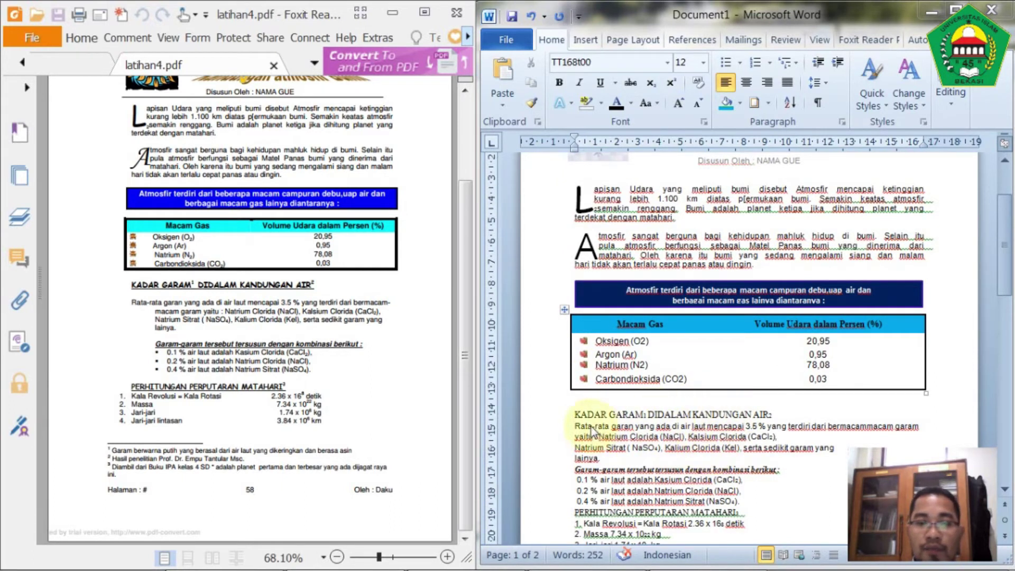
{"action": "left_click", "coordinate": [545, 418]}
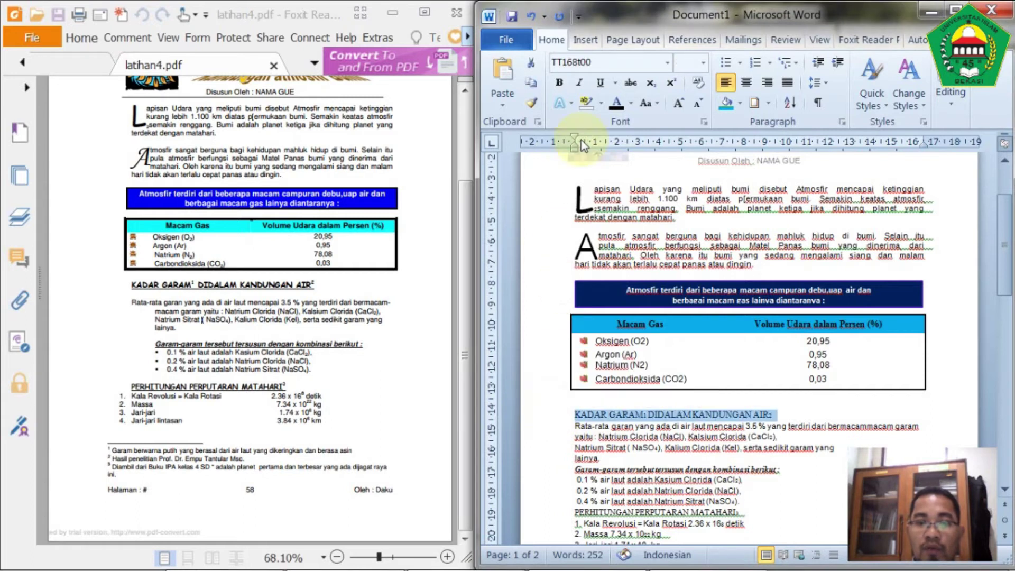
{"action": "left_click", "coordinate": [557, 84]}
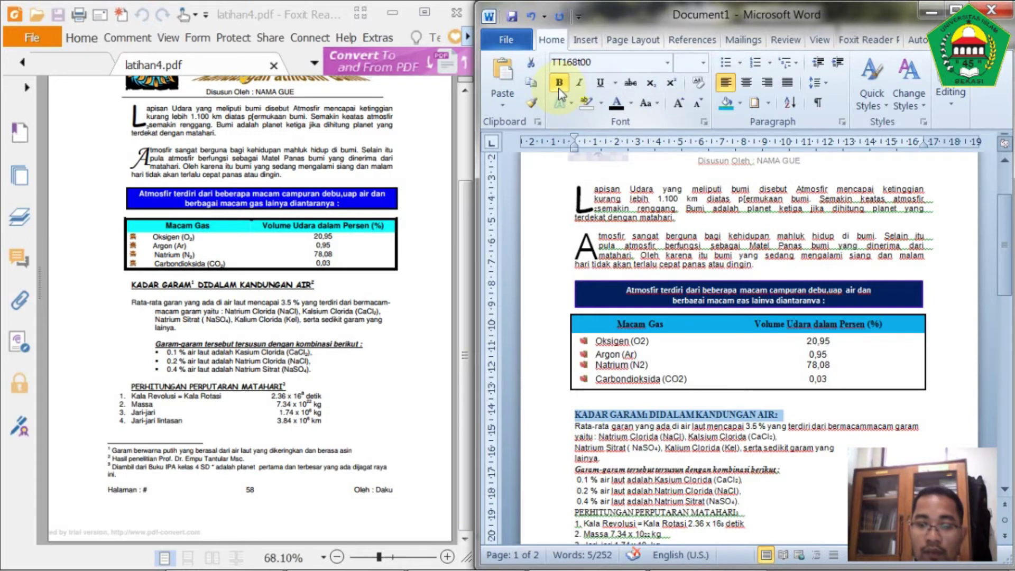
{"action": "key", "text": "super+plus"}
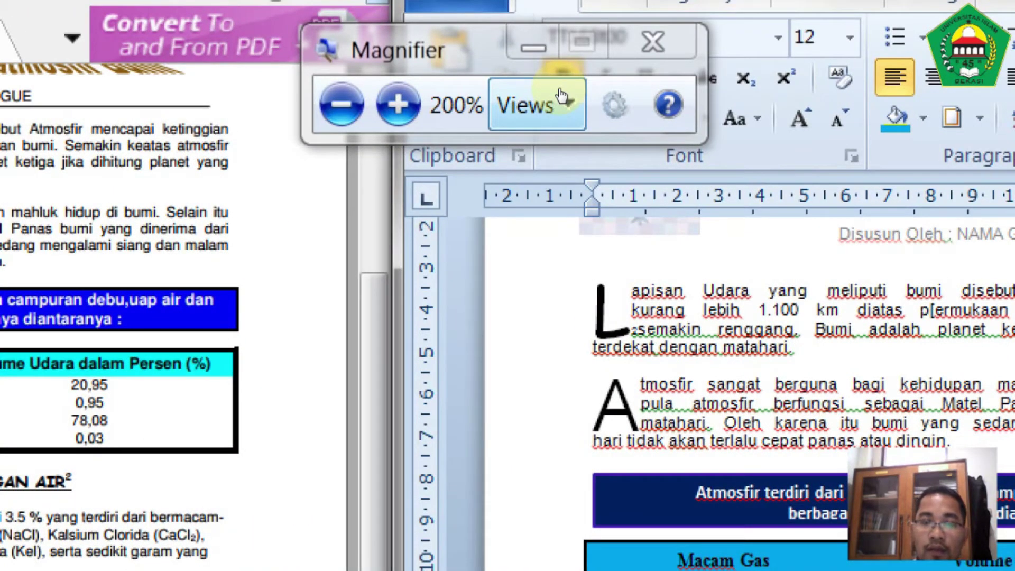
{"action": "key", "text": "super+minus"}
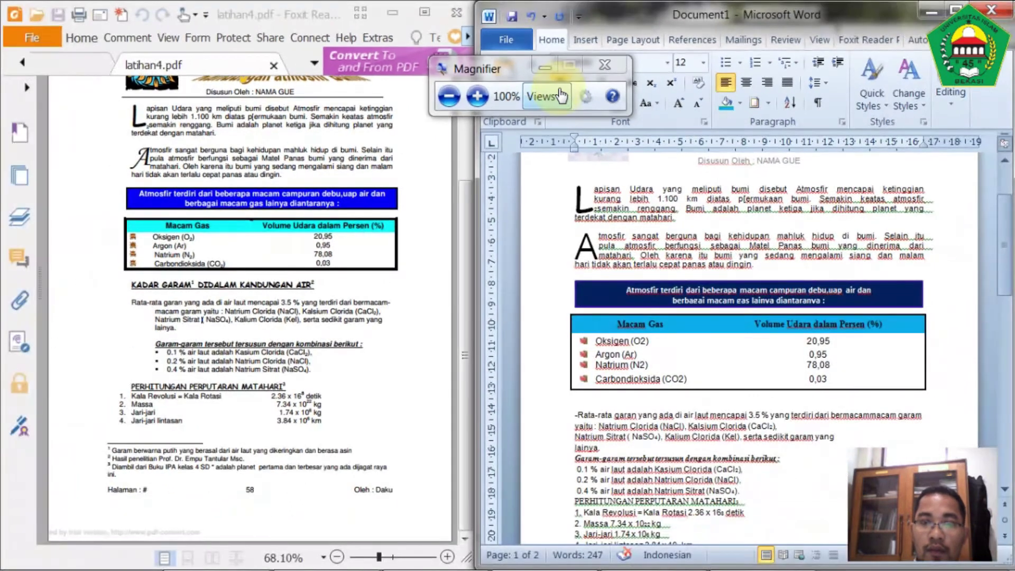
{"action": "scroll", "coordinate": [593, 402], "scroll_direction": "down", "scroll_amount": 1}
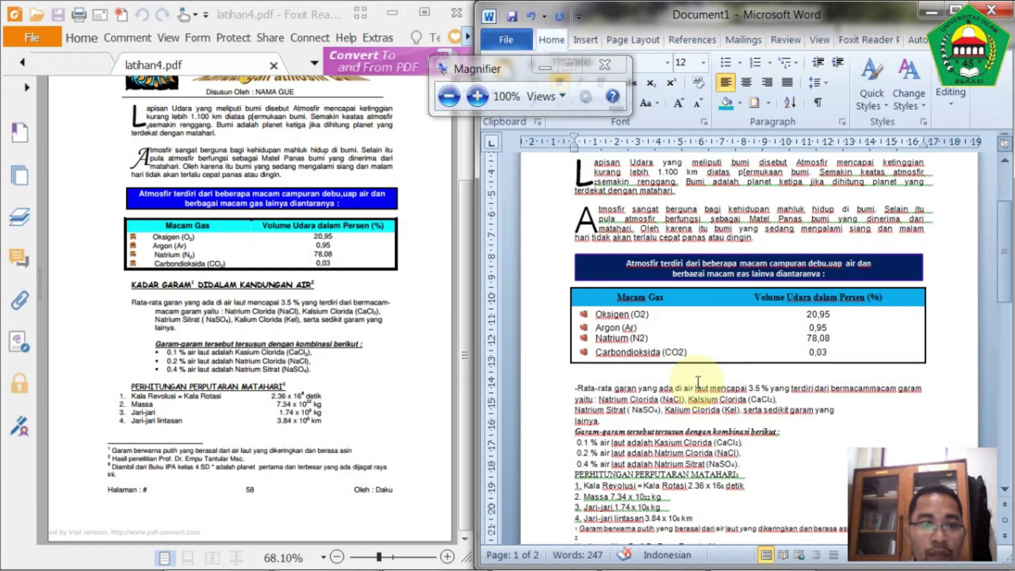
{"action": "type", "text": "KADAR GARAM DIDALAM KANDUNGAN AIR2"}
{"action": "key", "text": "shift+Up"}
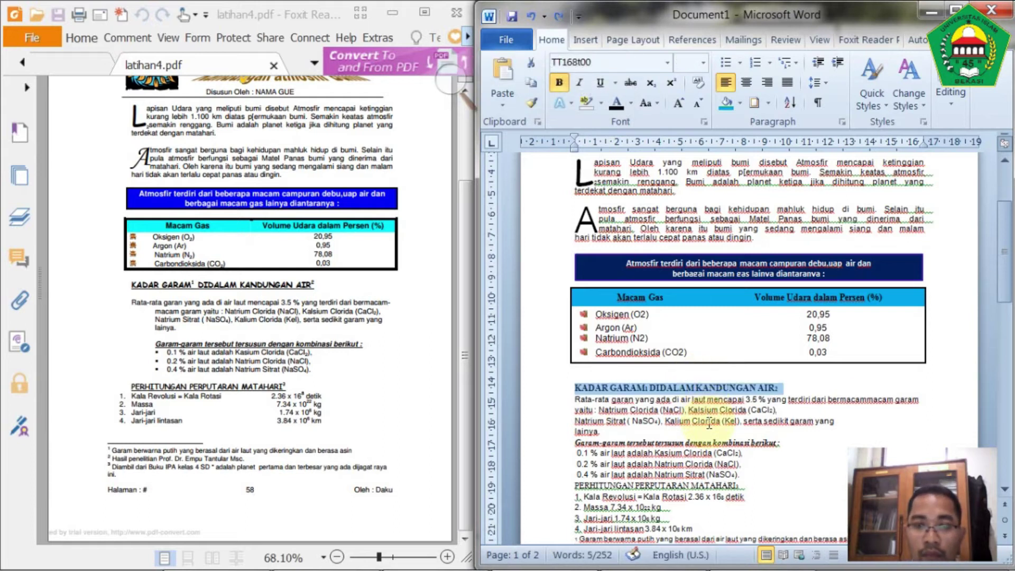
Replace the typed 1 after "GARAM" in the "KADAR GARAM DIDALAM KANDUNGAN AIR" heading with an inserted footnote reference
{"action": "left_click", "coordinate": [652, 393]}
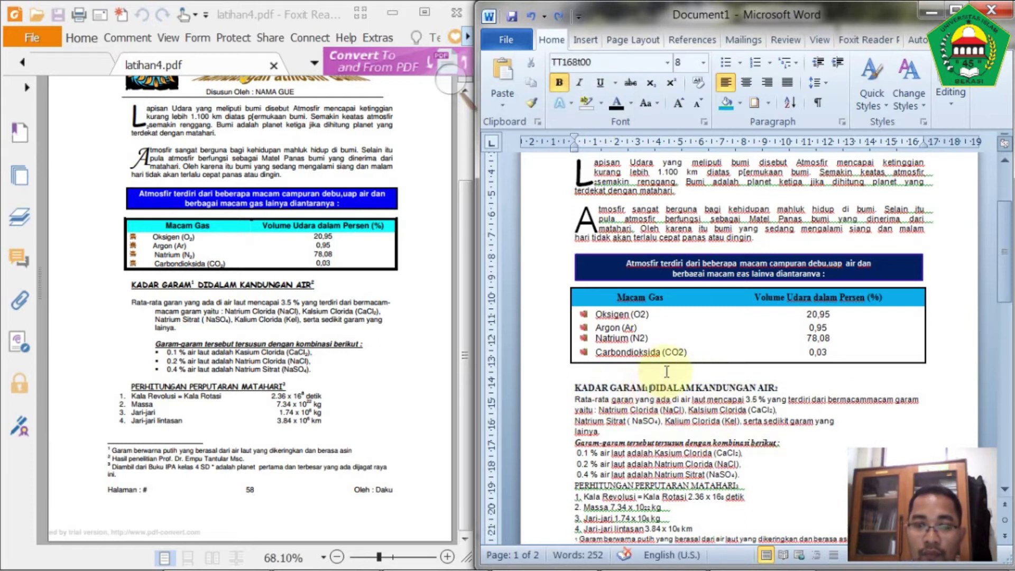
{"action": "key", "text": "BackSpace"}
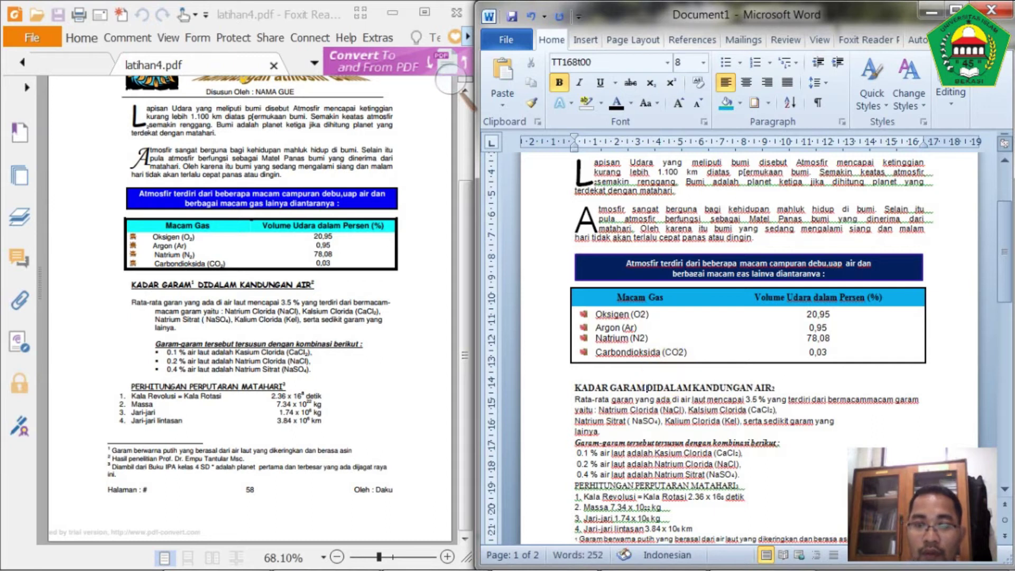
{"action": "left_click", "coordinate": [644, 386]}
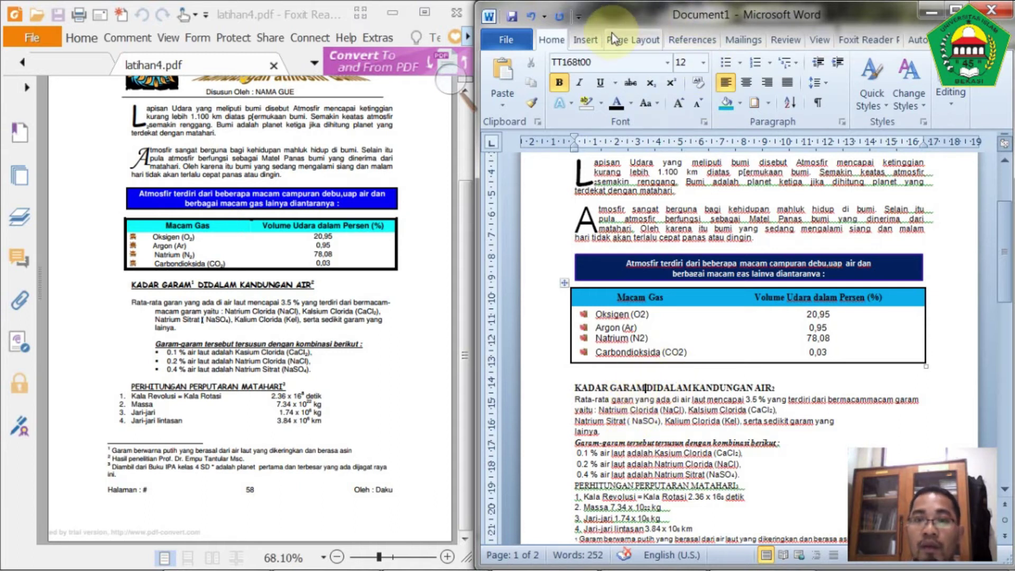
{"action": "left_click", "coordinate": [694, 41]}
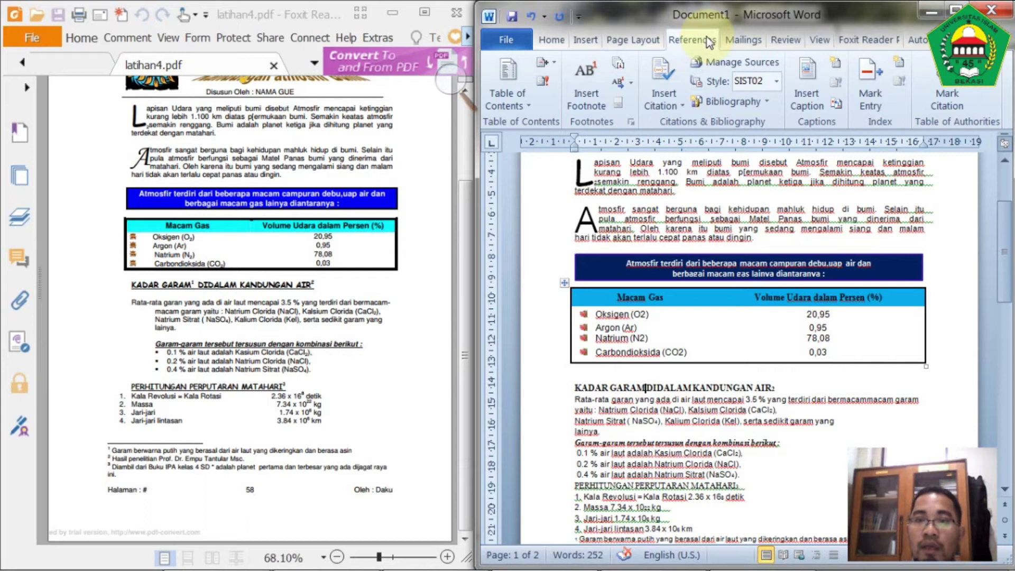
{"action": "left_click", "coordinate": [585, 80]}
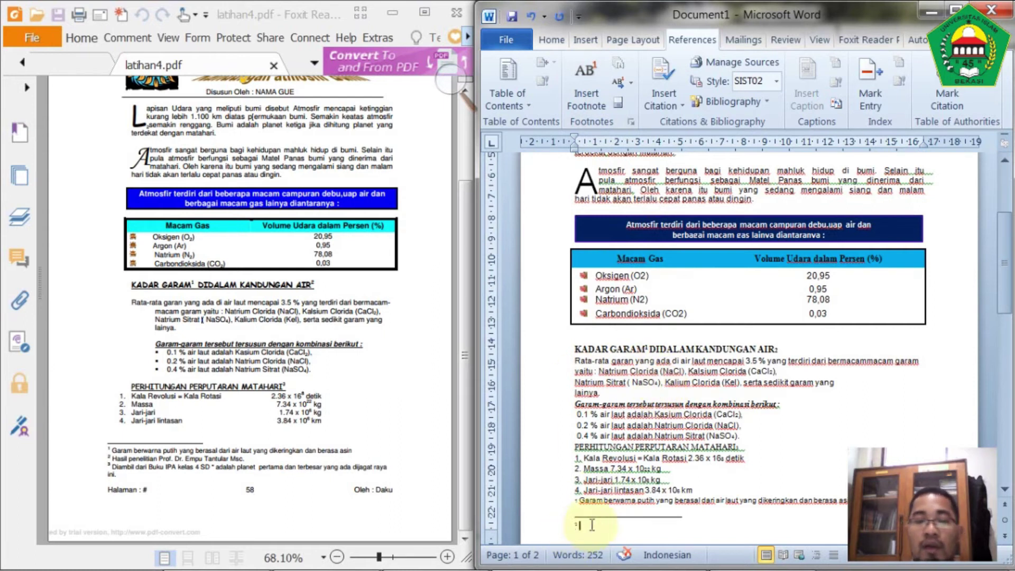
{"action": "left_click_drag", "start_coordinate": [643, 349], "coordinate": [644, 347]}
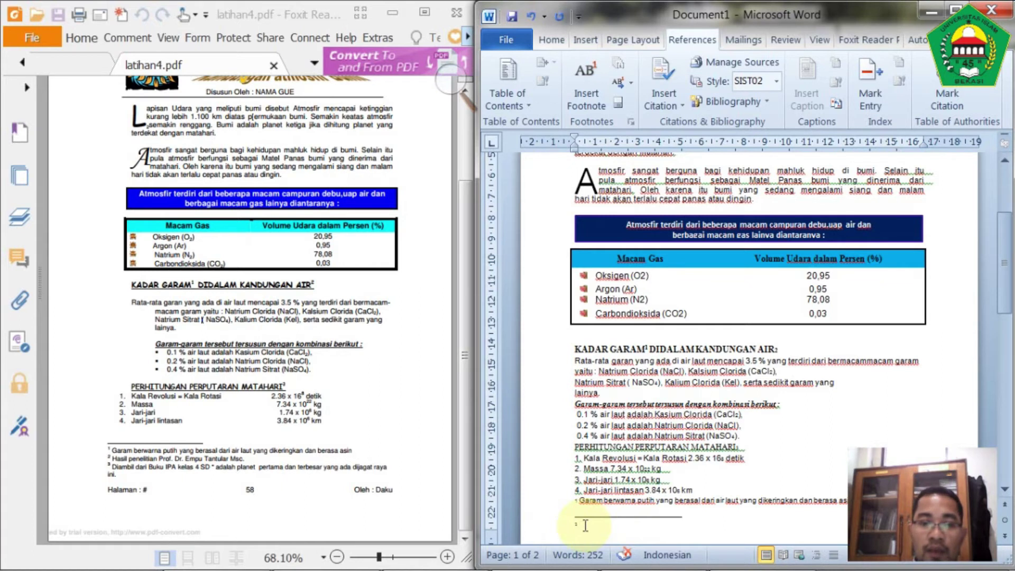
Move the "Garam berwarna putih yang berasal dari air laut..." sentence from the body into footnote 1 and delete the leftover typed note numbers
{"action": "scroll", "coordinate": [719, 479], "scroll_direction": "down", "scroll_amount": 2}
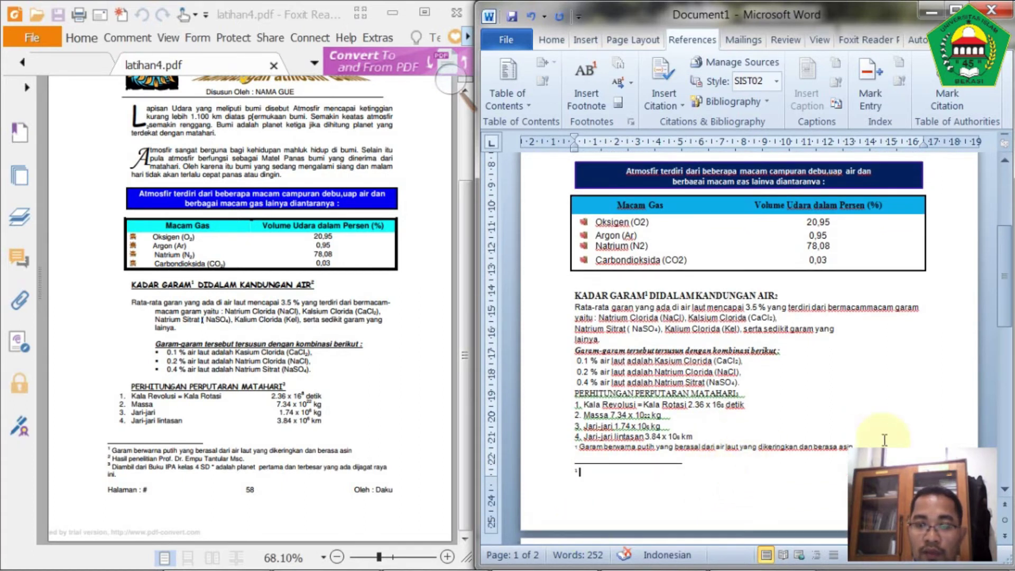
{"action": "scroll", "coordinate": [870, 420], "scroll_direction": "down", "scroll_amount": 1}
{"action": "left_click", "coordinate": [855, 422]}
{"action": "left_click_drag", "start_coordinate": [856, 422], "coordinate": [580, 422]}
{"action": "key", "text": "Delete"}
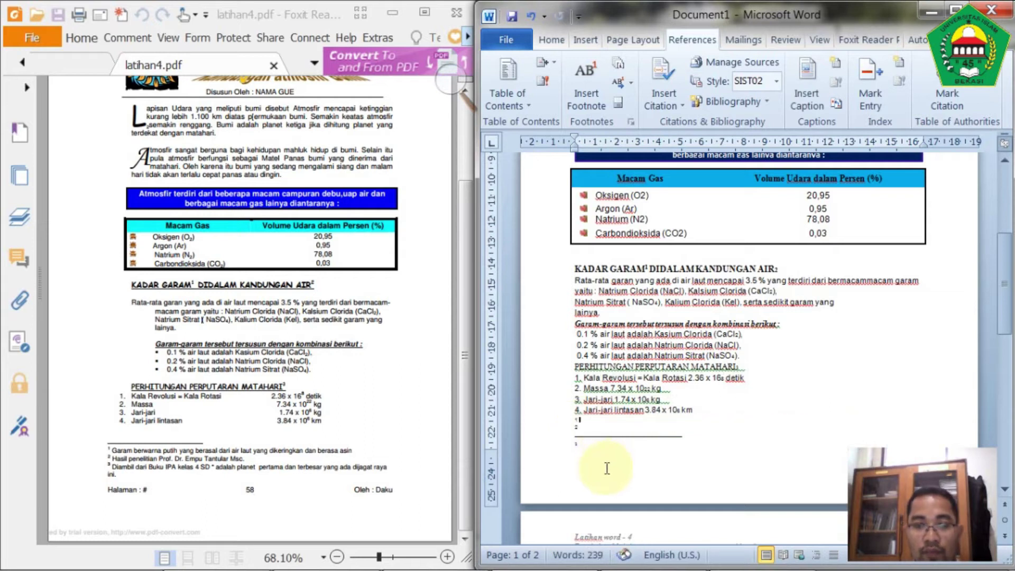
{"action": "key", "text": "ctrl+z"}
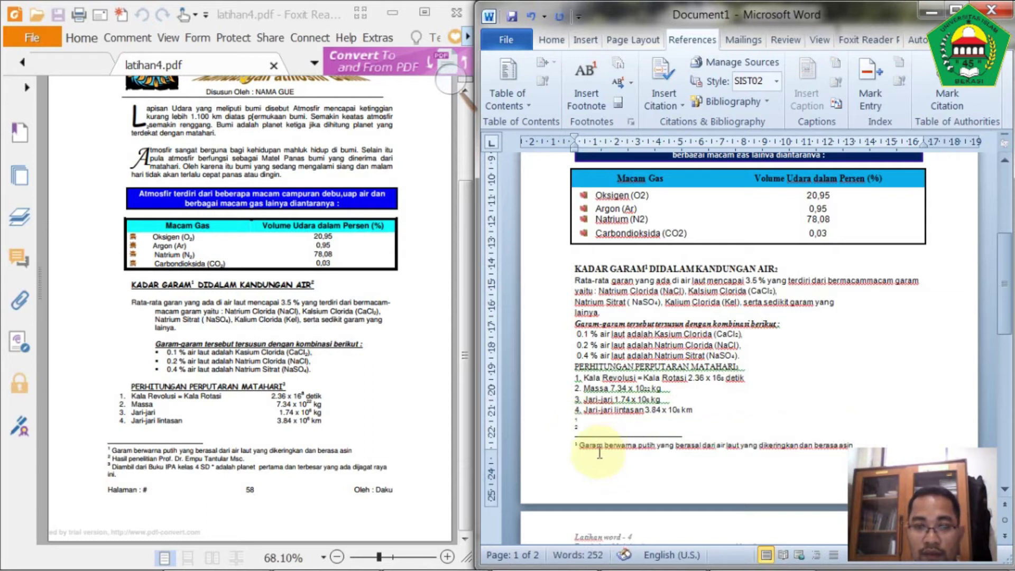
{"action": "left_click_drag", "start_coordinate": [588, 419], "coordinate": [575, 425]}
{"action": "key", "text": "Delete"}
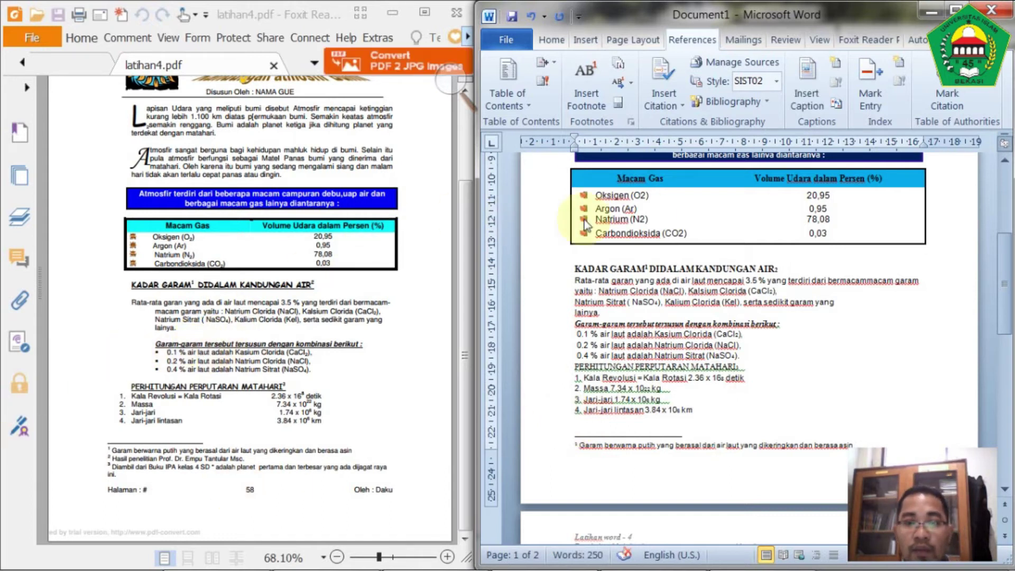
Replace the typed 2 after "AIR" with a second footnote containing the "Hasil penelitian" line copied from latihan4.pdf
{"action": "left_click", "coordinate": [781, 269]}
{"action": "key", "text": "BackSpace"}
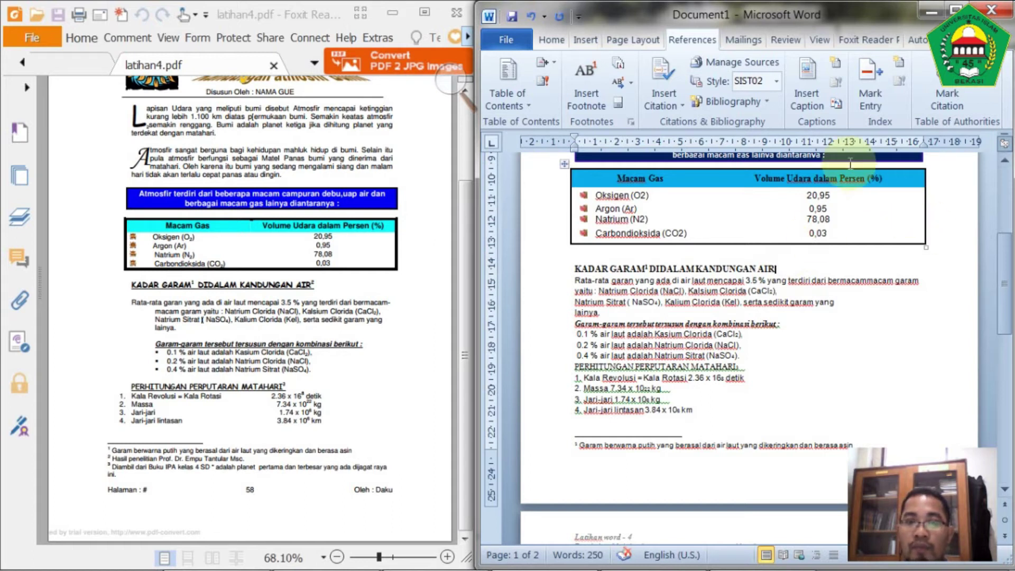
{"action": "left_click", "coordinate": [585, 73]}
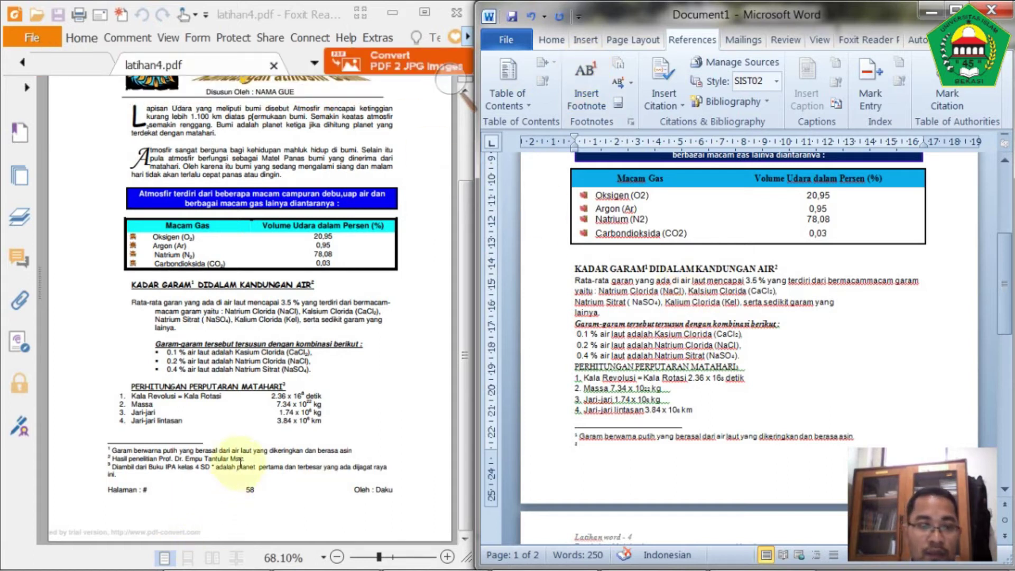
{"action": "left_click_drag", "start_coordinate": [245, 460], "coordinate": [113, 456]}
{"action": "key", "text": "ctrl+c"}
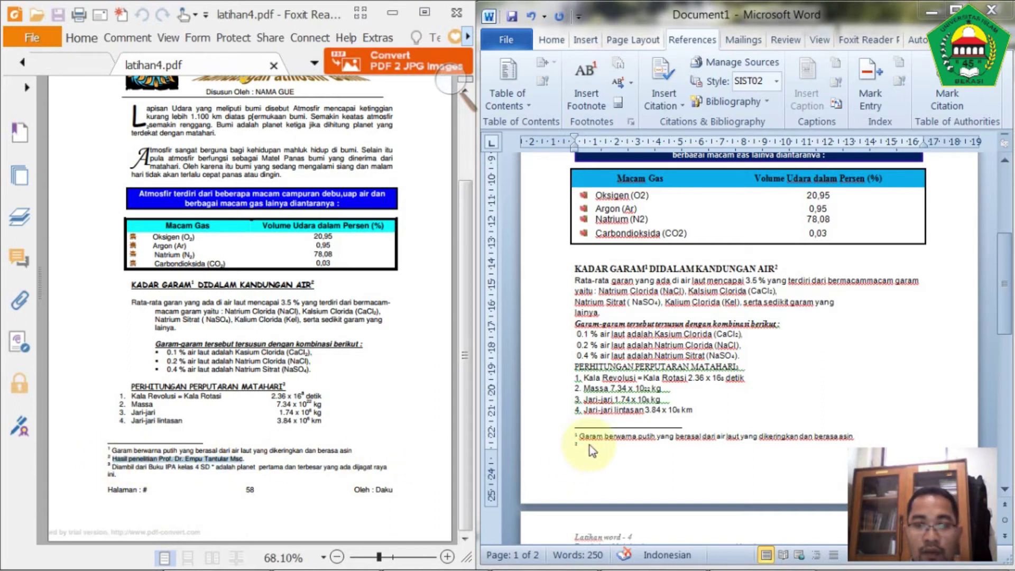
{"action": "left_click", "coordinate": [589, 445]}
{"action": "key", "text": "ctrl+v"}
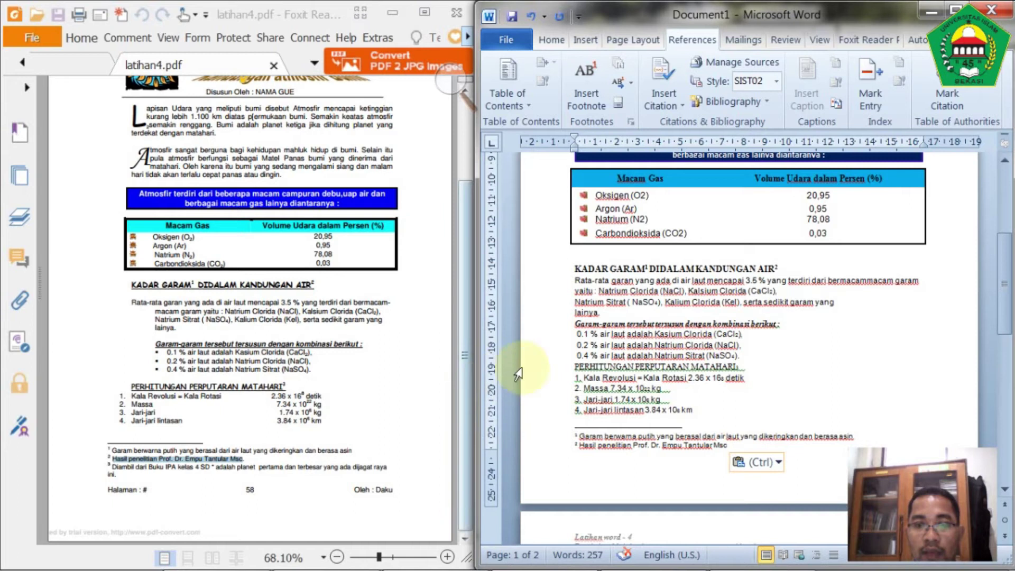
Add blank space above the "PERHITUNGAN PERPUTARAN MATAHARI" heading and make the heading bold
{"action": "left_click", "coordinate": [570, 364]}
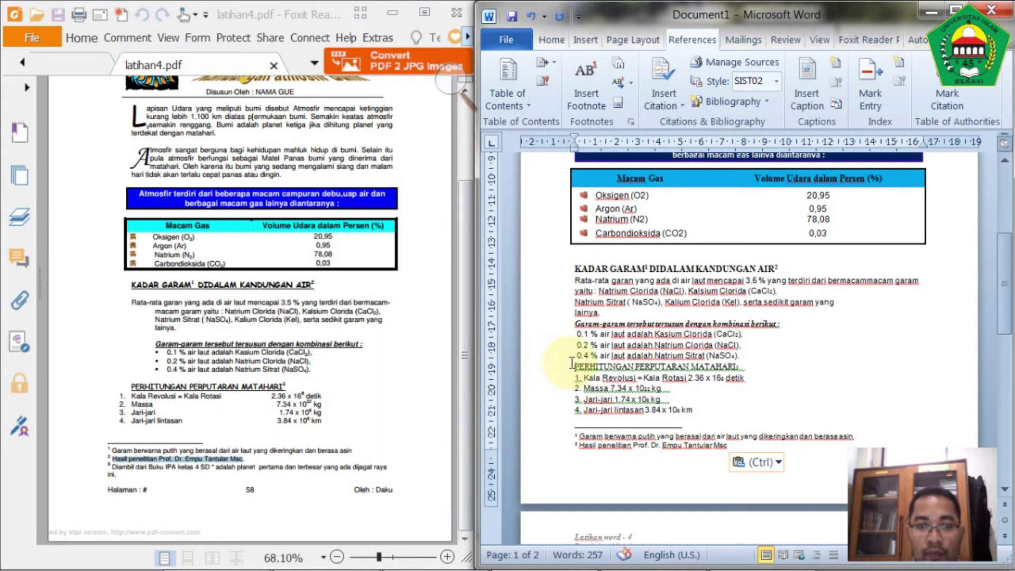
{"action": "key", "text": "Return"}
{"action": "key", "text": "Return"}
{"action": "left_click", "coordinate": [552, 385]}
{"action": "left_click", "coordinate": [552, 39]}
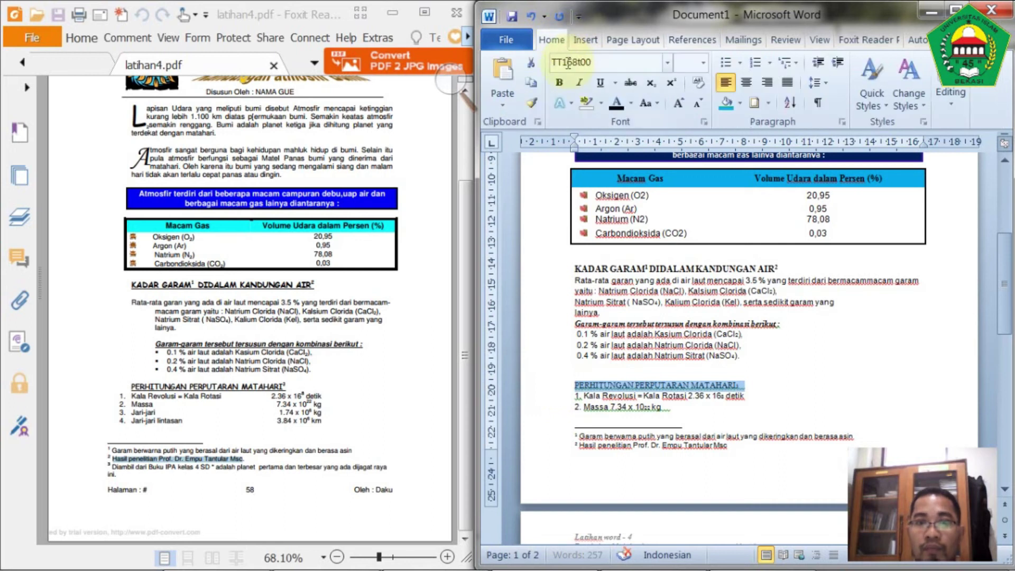
{"action": "left_click", "coordinate": [560, 83]}
Replace the typed 3 after "MATAHARI" with a third footnote containing the "Diambil dari Buku IPA kelas 4 SD..." text copied from latihan4.pdf
{"action": "left_click", "coordinate": [765, 378]}
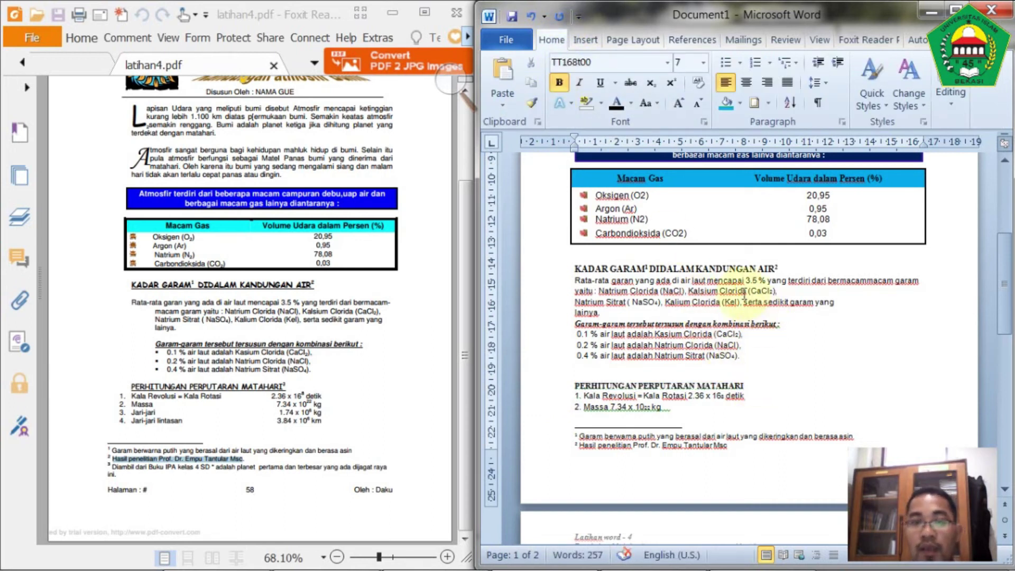
{"action": "left_click", "coordinate": [687, 40]}
{"action": "left_click", "coordinate": [585, 76]}
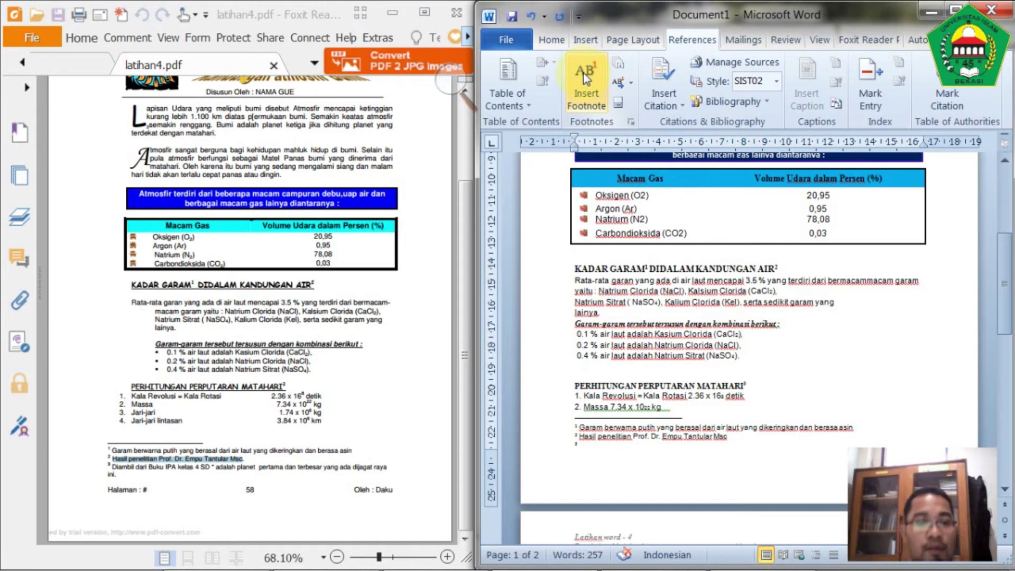
{"action": "left_click", "coordinate": [110, 468]}
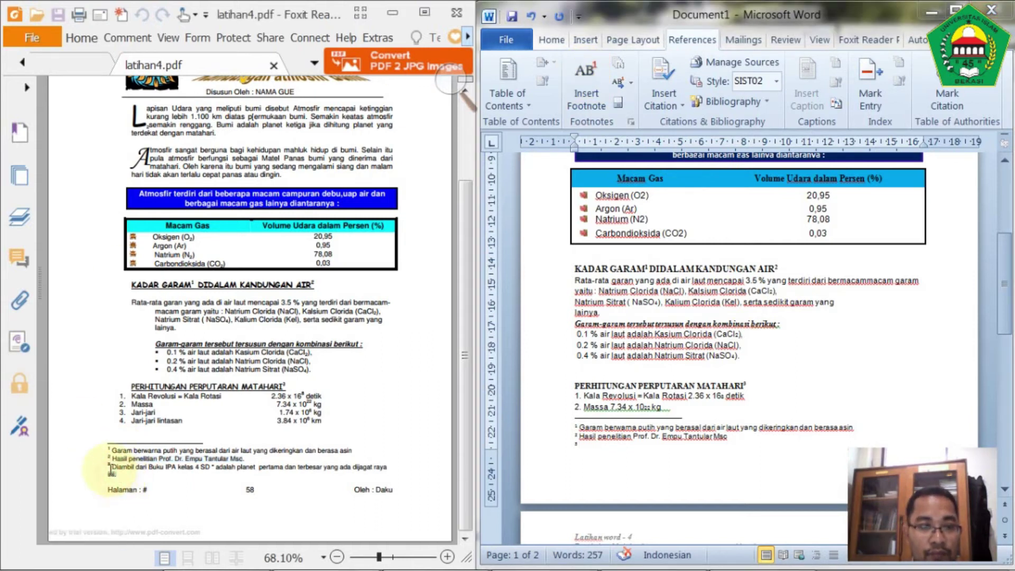
{"action": "left_click_drag", "start_coordinate": [110, 469], "coordinate": [112, 473]}
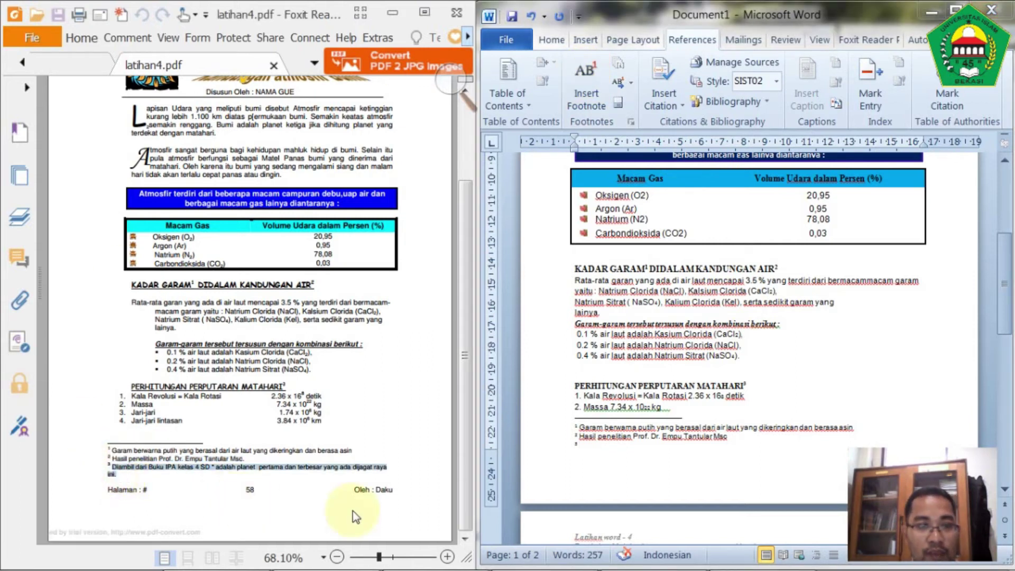
{"action": "left_click", "coordinate": [591, 448]}
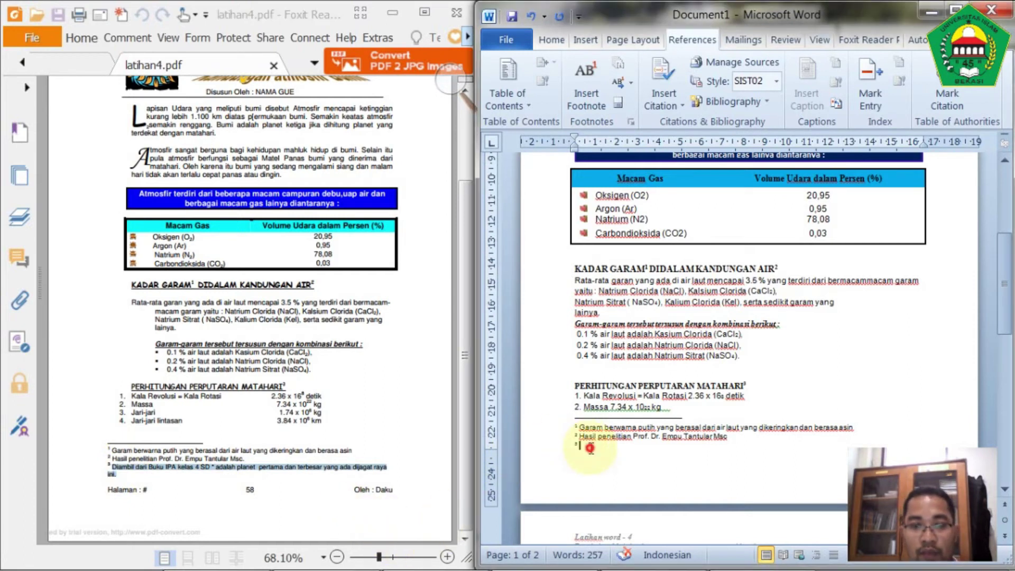
{"action": "type", "text": "Diambil dari Buku IPA kelas 4 SD \" adalah planet pertama dan terbesar yang ada dijagat raya ini."}
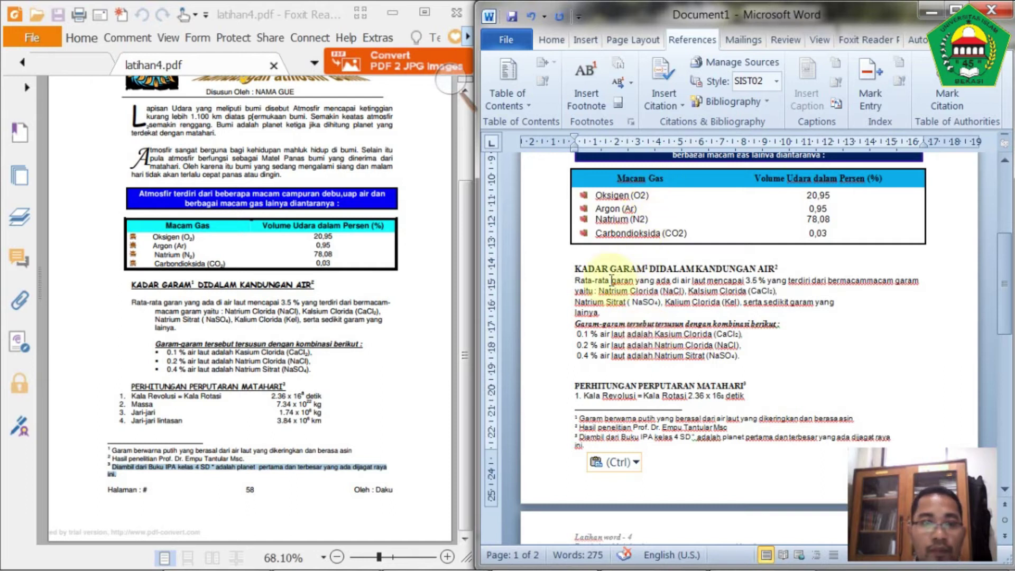
Insert a blank line between the "Rata-rata garan" paragraph and the "Garam-garam tersebut tersusun dengan kombinasi berikut" heading
{"action": "left_click", "coordinate": [605, 315]}
{"action": "key", "text": "Return"}
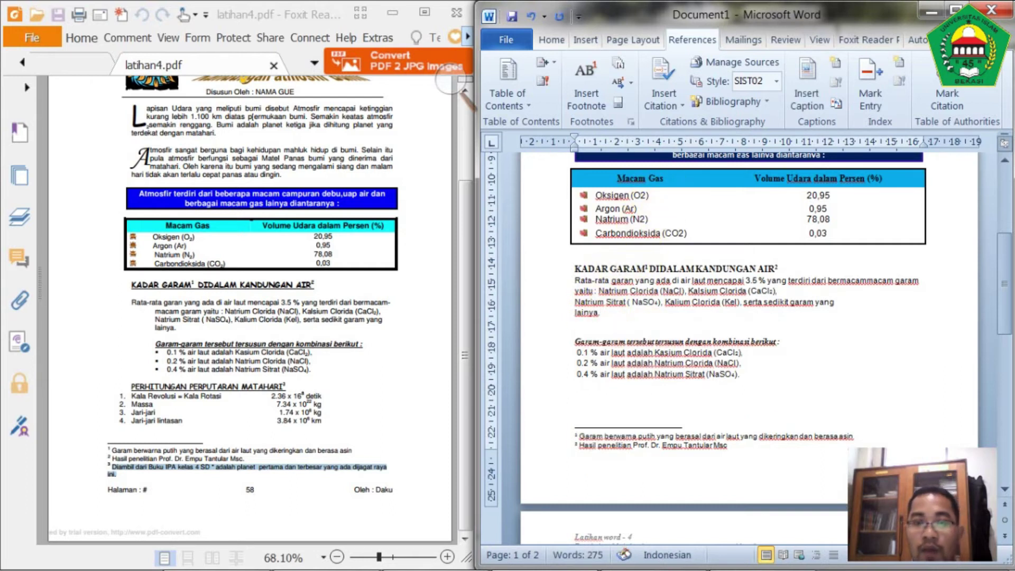
{"action": "left_click_drag", "start_coordinate": [617, 311], "coordinate": [570, 284]}
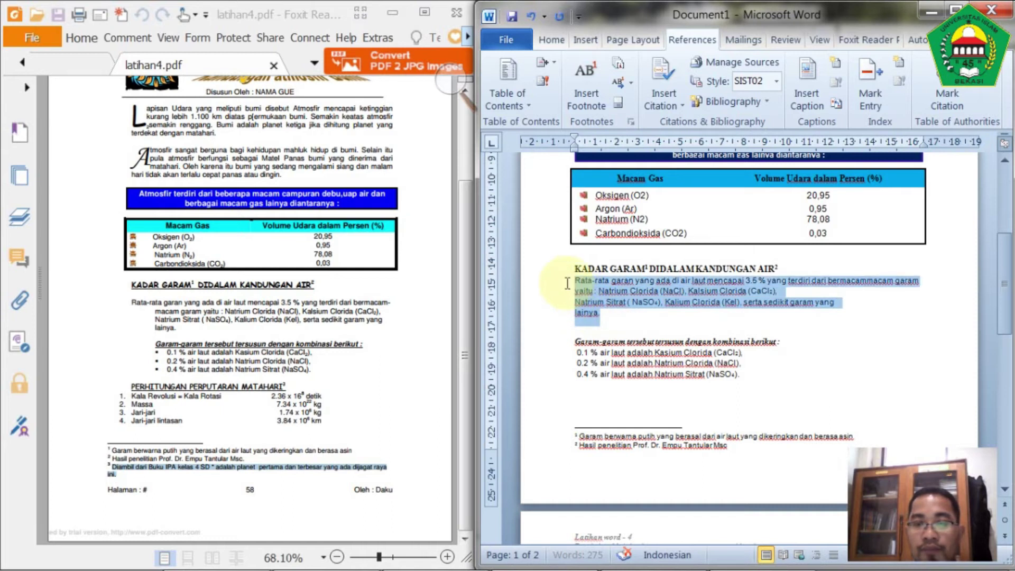
{"action": "left_click", "coordinate": [551, 40]}
{"action": "left_click", "coordinate": [785, 84]}
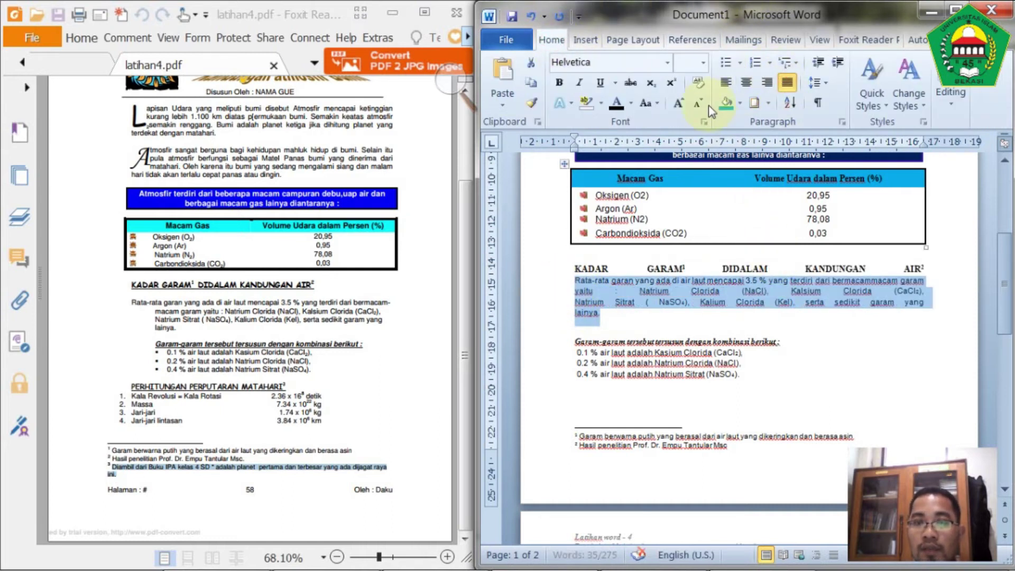
{"action": "left_click", "coordinate": [727, 83]}
Remove the line breaks before "Natrium Sitrat" and "lainya" so the "Rata-rata garan" text runs on as continuous lines
{"action": "left_click", "coordinate": [793, 289]}
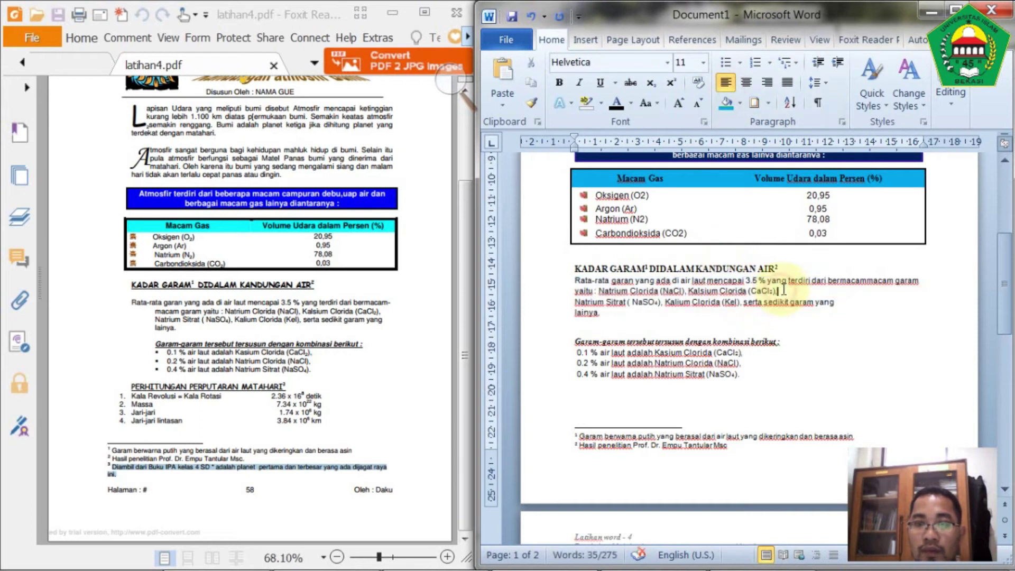
{"action": "key", "text": "Delete"}
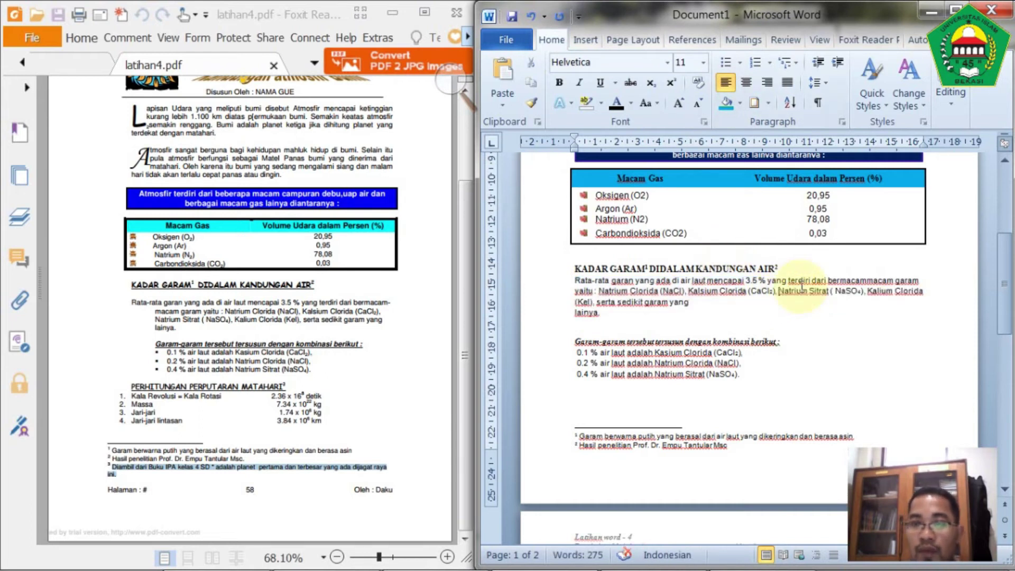
{"action": "left_click", "coordinate": [700, 300]}
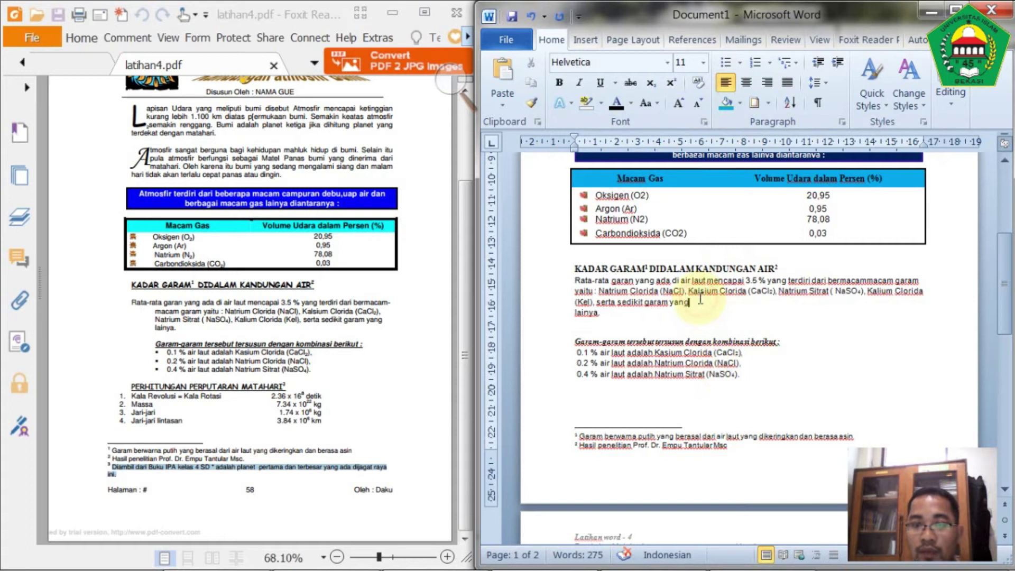
{"action": "key", "text": "Delete"}
{"action": "left_click_drag", "start_coordinate": [724, 306], "coordinate": [576, 275]}
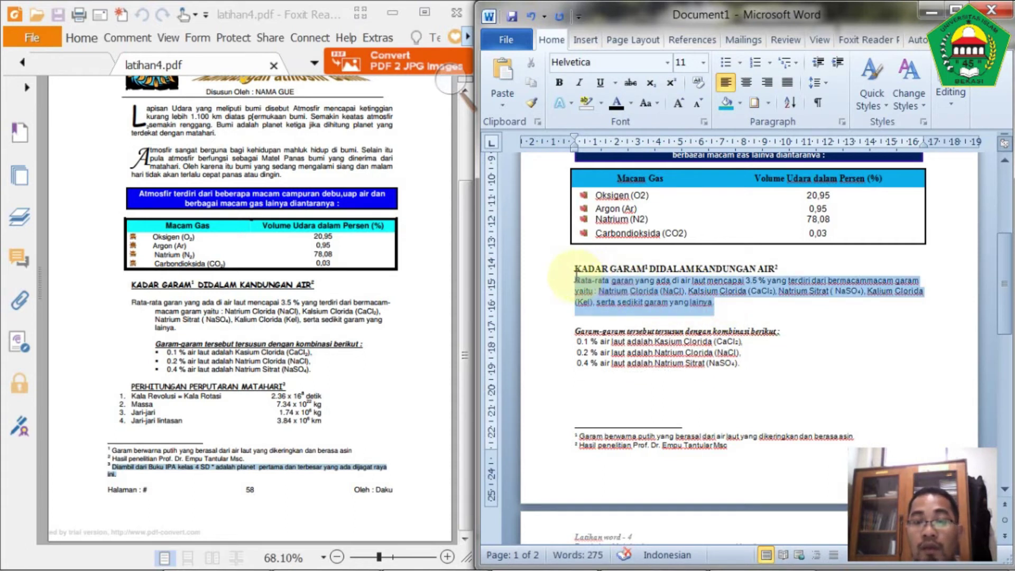
{"action": "left_click", "coordinate": [789, 85]}
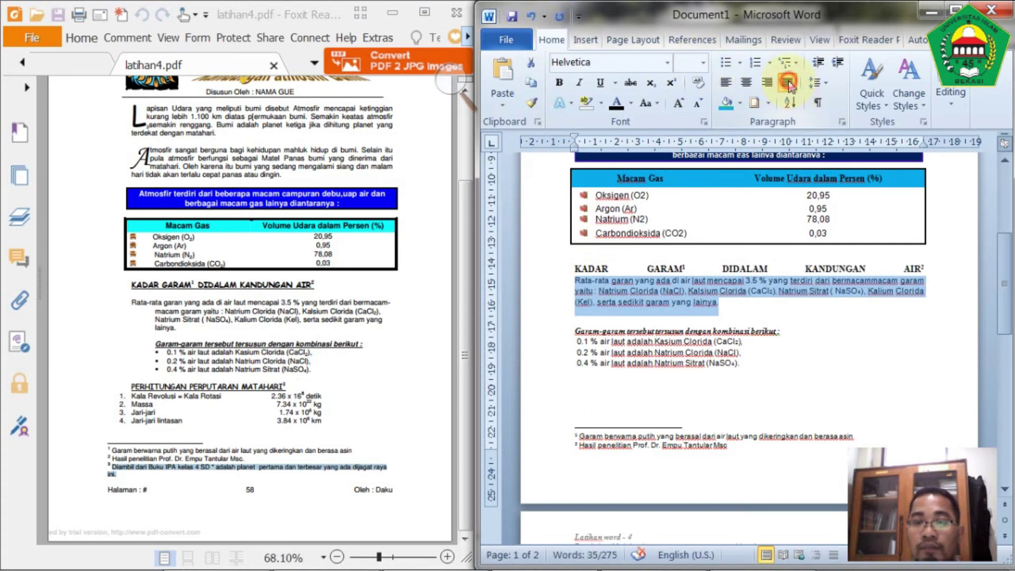
{"action": "left_click", "coordinate": [788, 84]}
Separate the "KADAR GARAM DIDALAM KANDUNGAN AIR" heading from the "Rata-rata garan" text with a paragraph break
{"action": "left_click", "coordinate": [803, 267]}
{"action": "key", "text": "Return"}
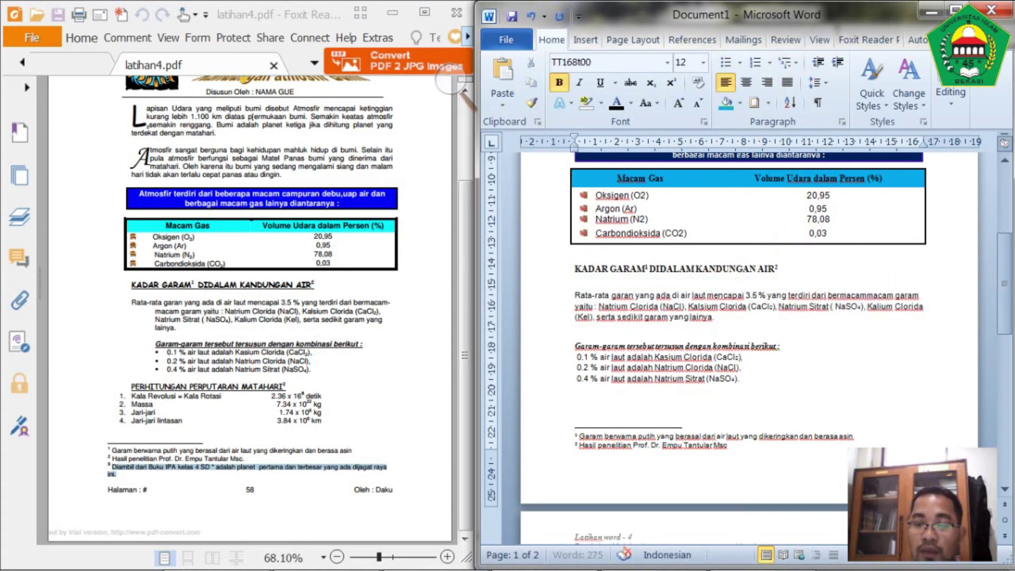
{"action": "key", "text": "BackSpace"}
Justify the "Rata-rata garan" paragraph and give it a hanging indent of about 1.75 cm
{"action": "left_click_drag", "start_coordinate": [716, 316], "coordinate": [559, 294]}
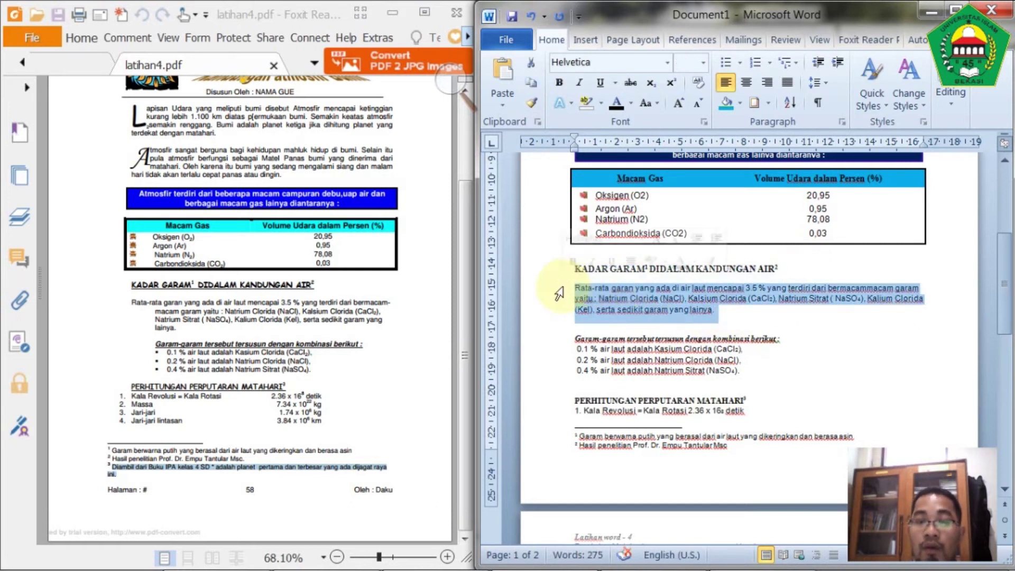
{"action": "left_click", "coordinate": [787, 83]}
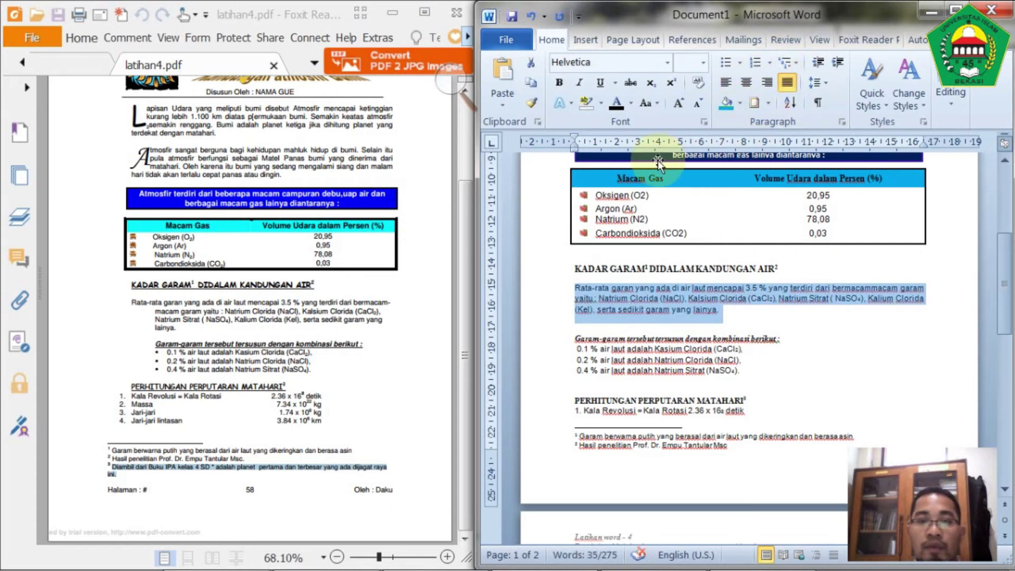
{"action": "left_click_drag", "start_coordinate": [575, 145], "coordinate": [620, 158]}
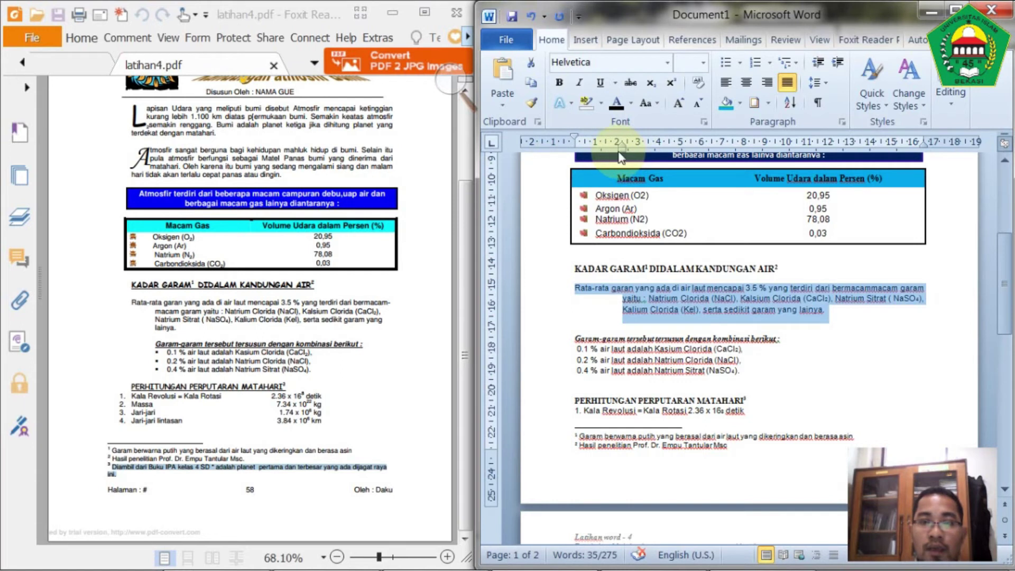
{"action": "left_click_drag", "start_coordinate": [623, 143], "coordinate": [610, 144]}
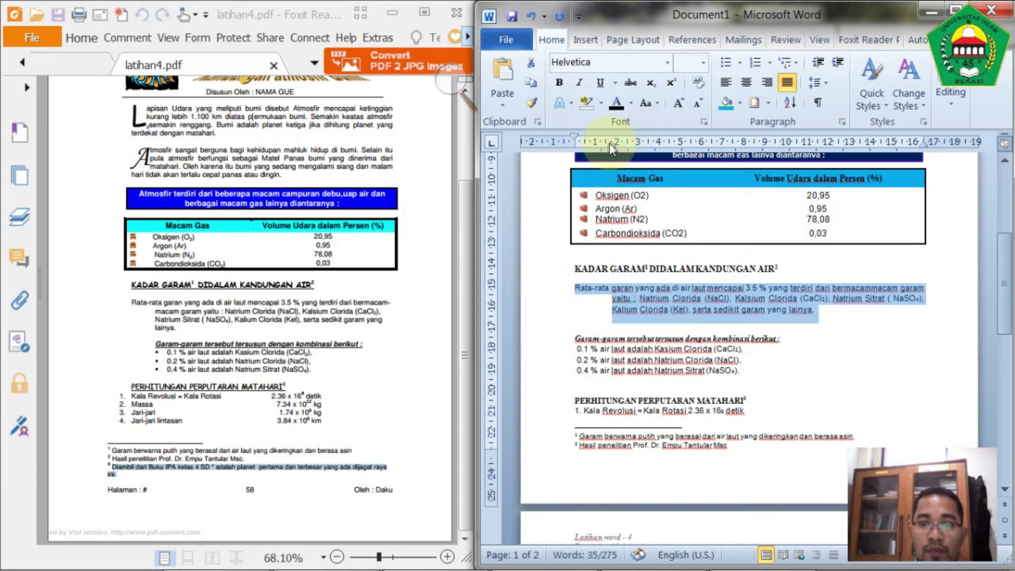
{"action": "left_click", "coordinate": [849, 329]}
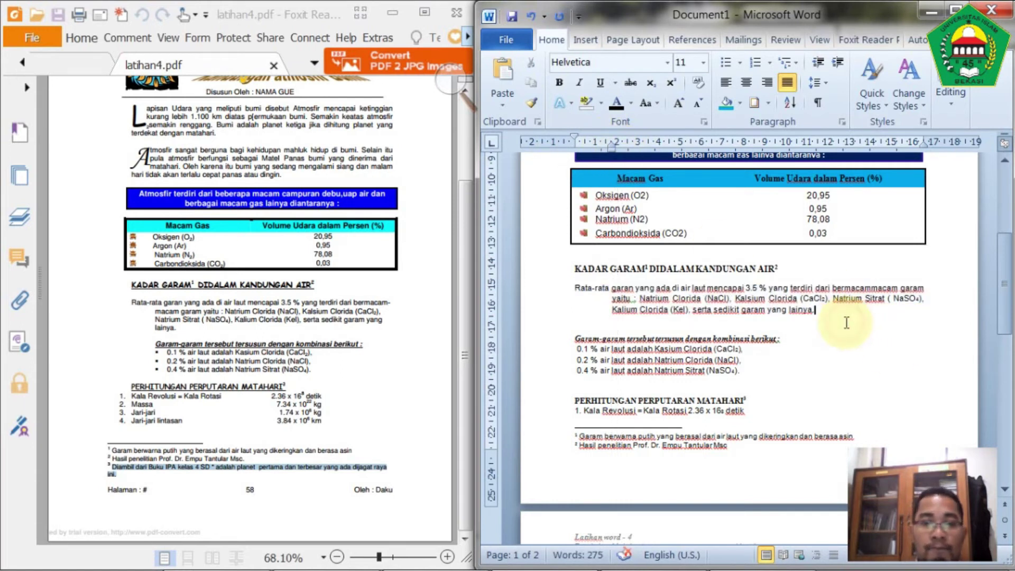
Indent the "Garam-garam tersebut tersusun" heading and its three percentage lines to about 1.75 cm
{"action": "left_click_drag", "start_coordinate": [743, 375], "coordinate": [570, 338]}
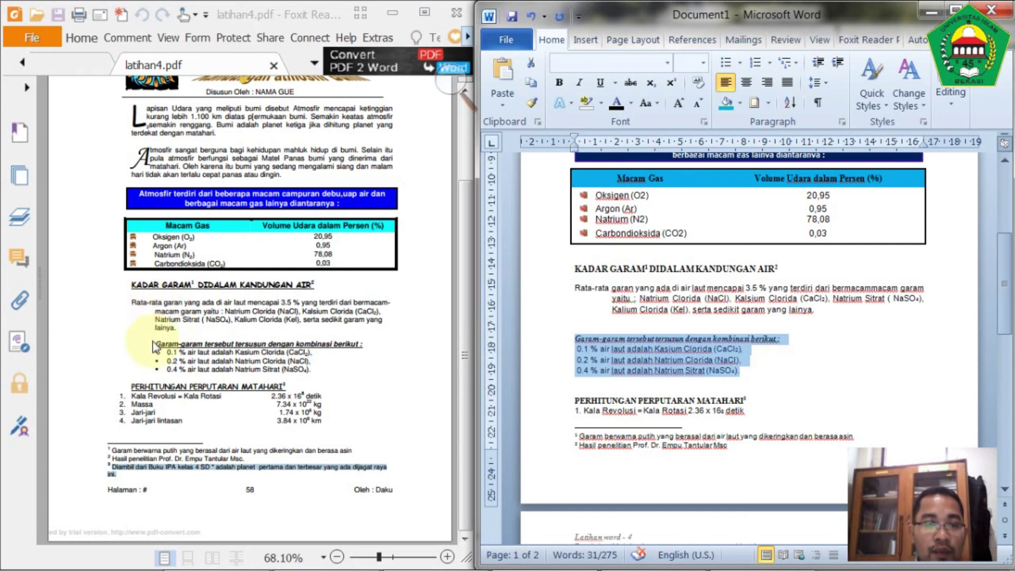
{"action": "left_click", "coordinate": [838, 65]}
{"action": "left_click", "coordinate": [839, 64]}
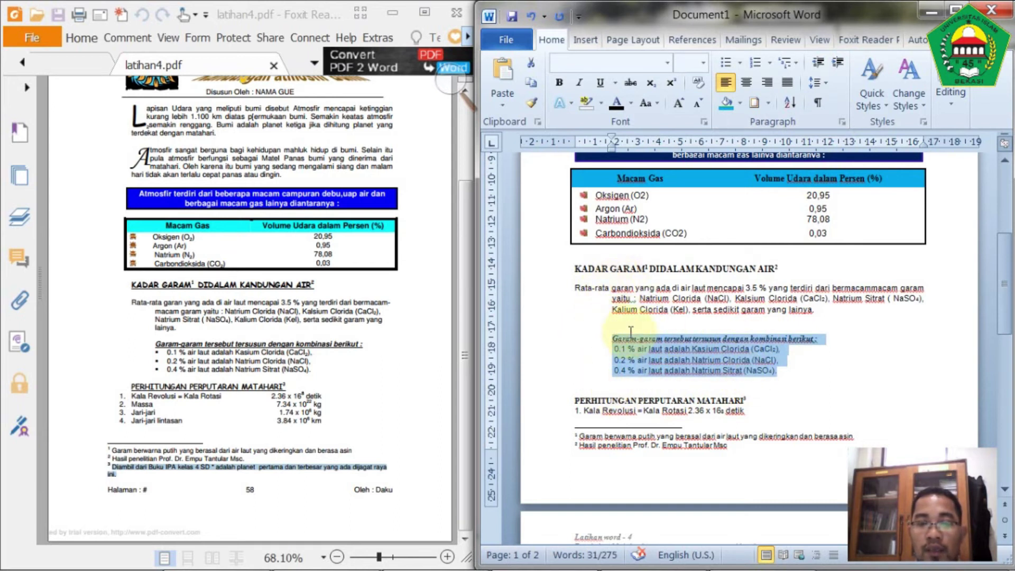
{"action": "left_click", "coordinate": [734, 365]}
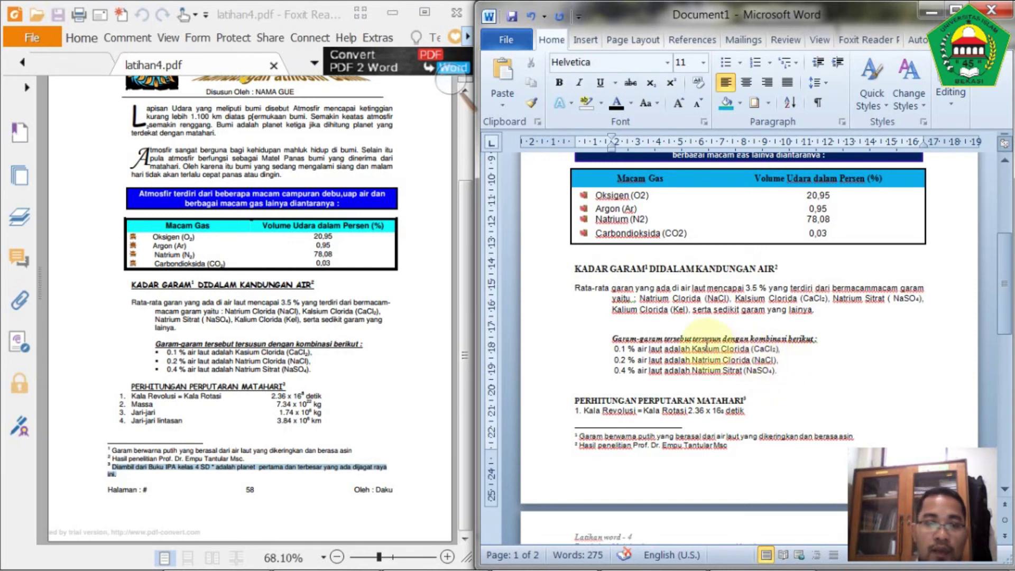
{"action": "left_click", "coordinate": [707, 339]}
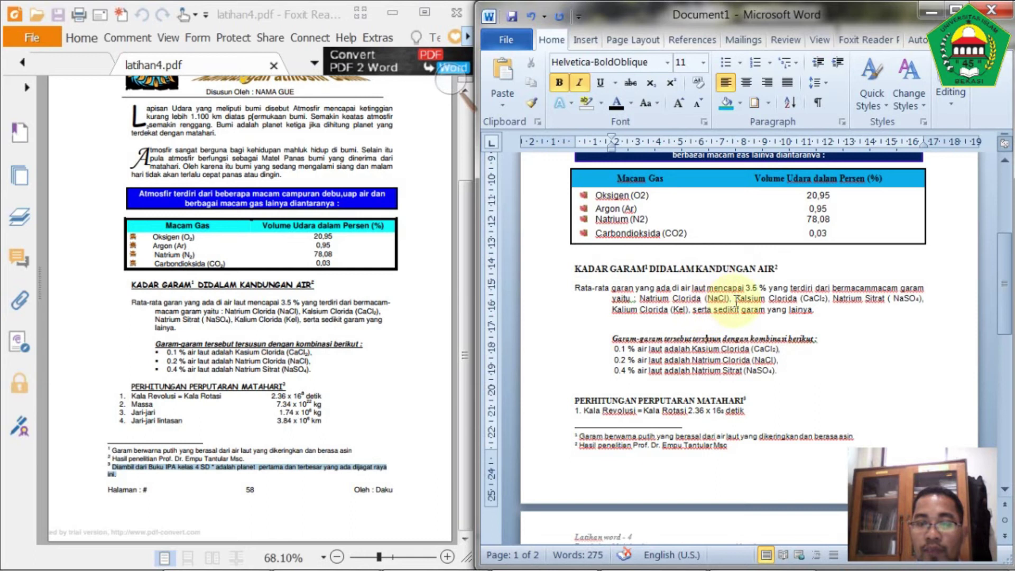
Retype the small digits of CaCl2 and NaSO4 in the "Rata-rata garan" paragraph as normal-size text
{"action": "left_click", "coordinate": [824, 299]}
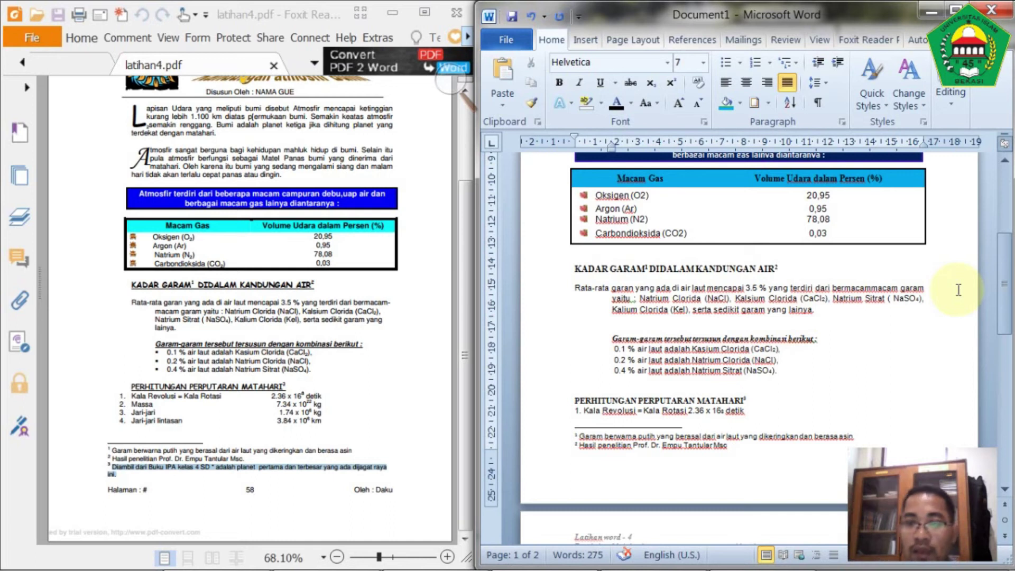
{"action": "left_click", "coordinate": [822, 299]}
{"action": "key", "text": "BackSpace"}
{"action": "type", "text": "l2"}
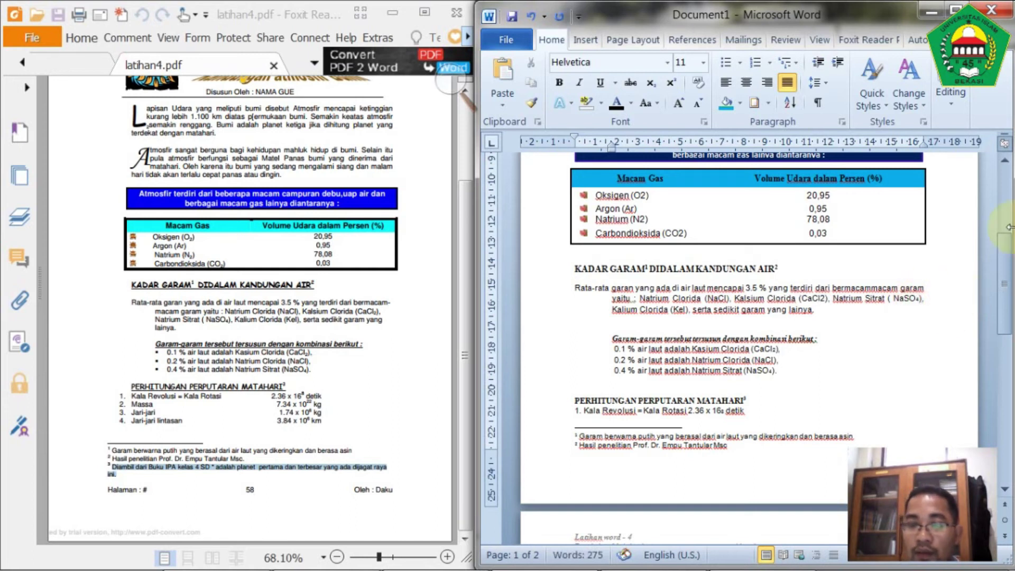
{"action": "type", "text": "4"}
{"action": "type", "text": "4"}
Retype the small formula characters in the 0.1 % and 0.4 % lines at normal size, as CaCl2 and NaSo4
{"action": "left_click", "coordinate": [668, 346]}
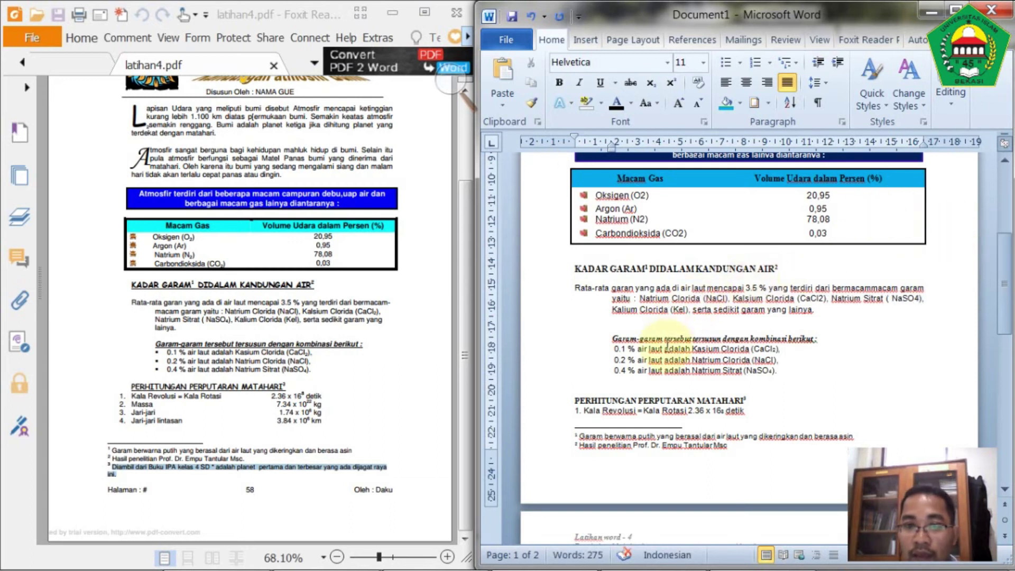
{"action": "left_click", "coordinate": [775, 350]}
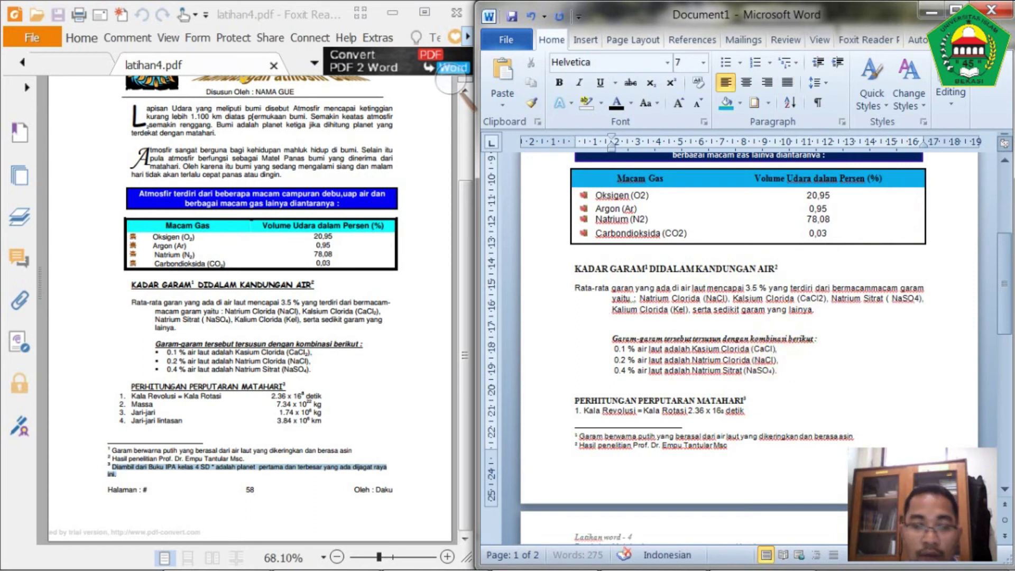
{"action": "left_click", "coordinate": [773, 349]}
{"action": "type", "text": "2"}
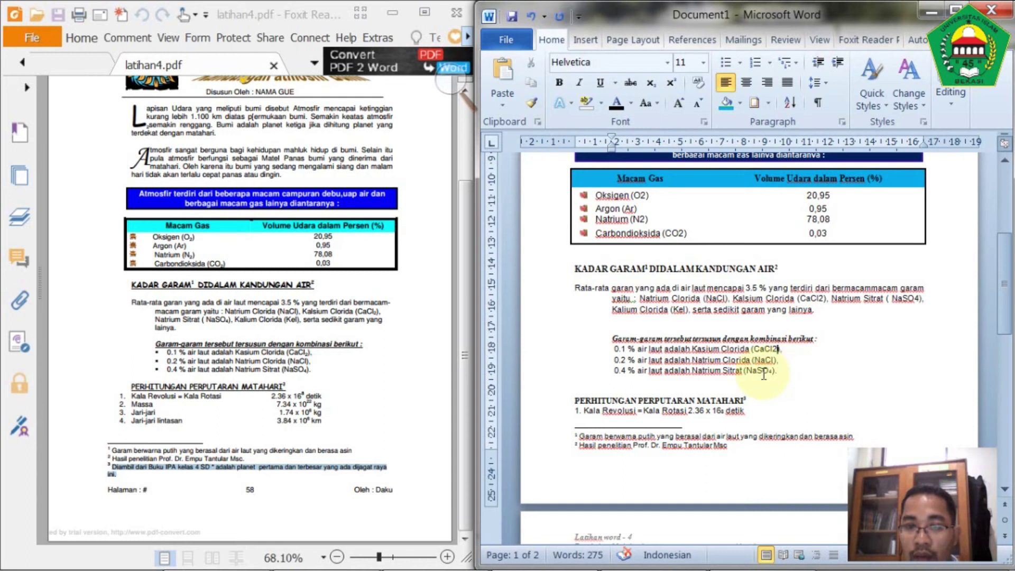
{"action": "left_click", "coordinate": [821, 364]}
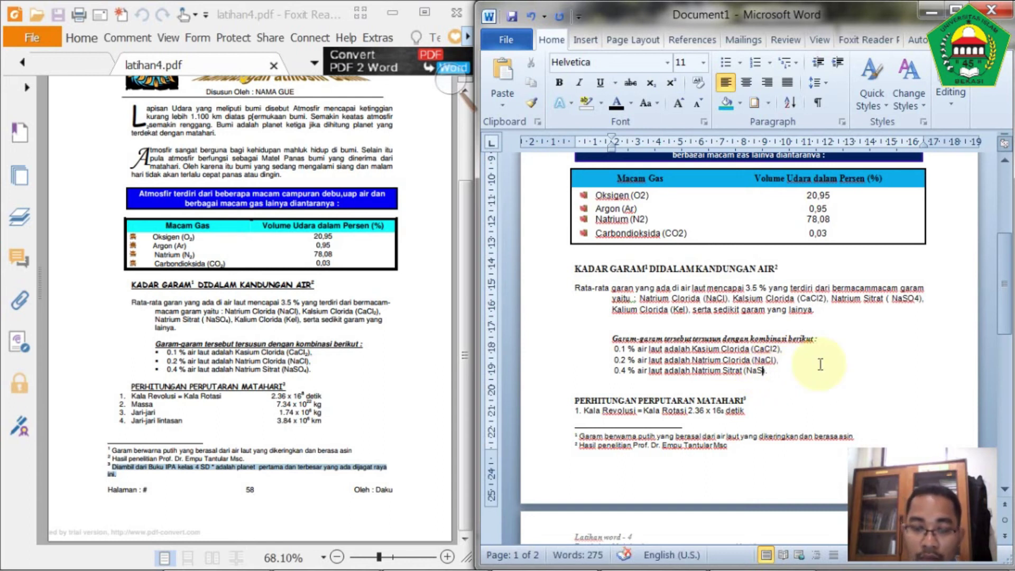
{"action": "type", "text": "0."}
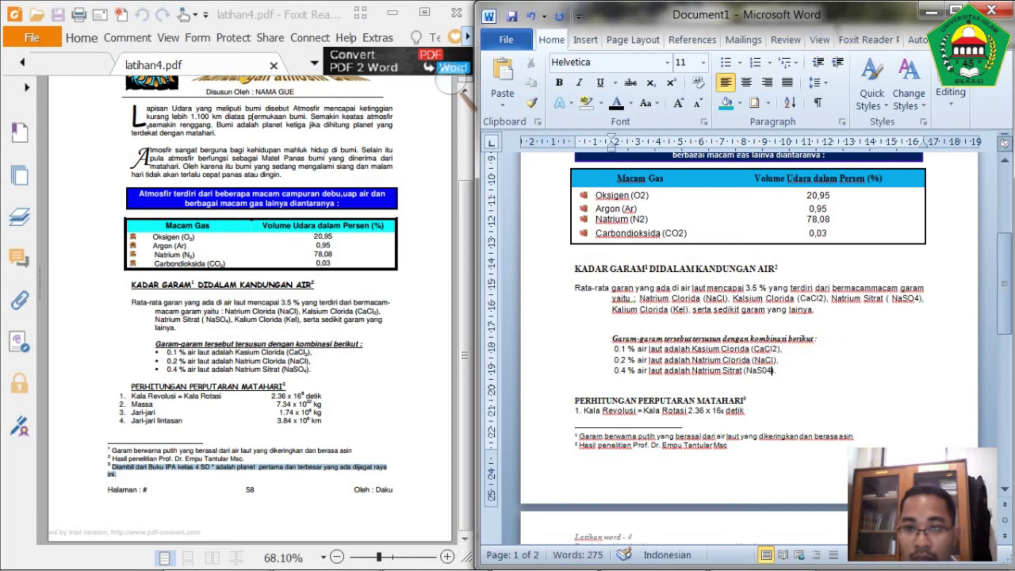
{"action": "type", "text": "4"}
{"action": "key", "text": "BackSpace"}
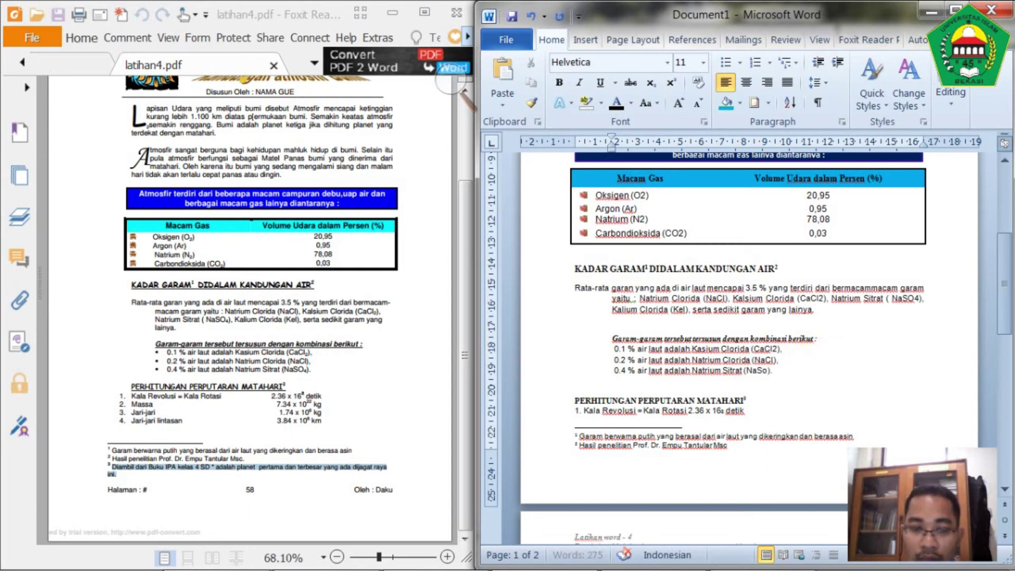
{"action": "type", "text": "4"}
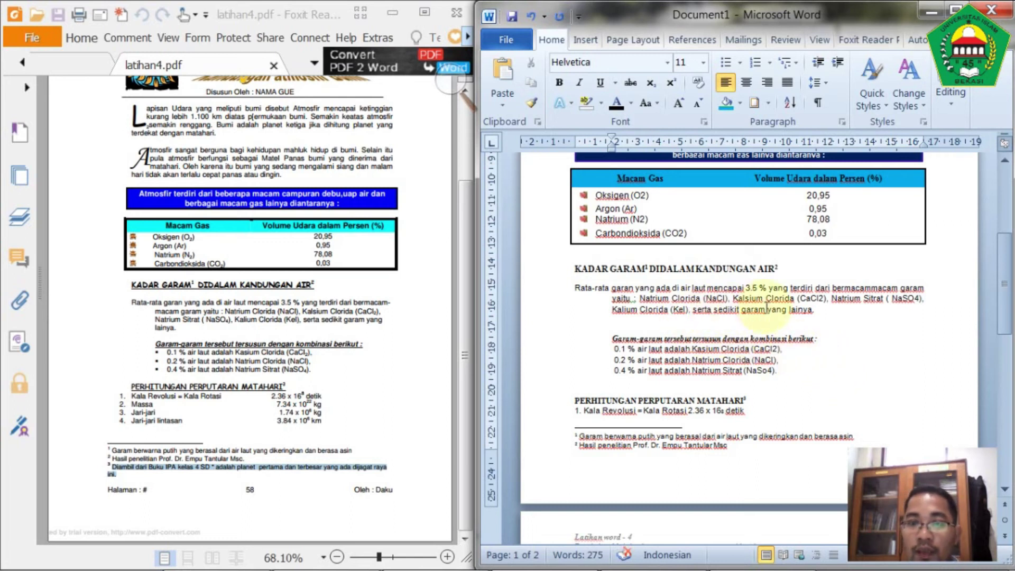
Format the 2 in CaCl2 and the 4 in NaSO4 as subscripts in the "Rata-rata garan" paragraph
{"action": "left_click_drag", "start_coordinate": [819, 299], "coordinate": [823, 298]}
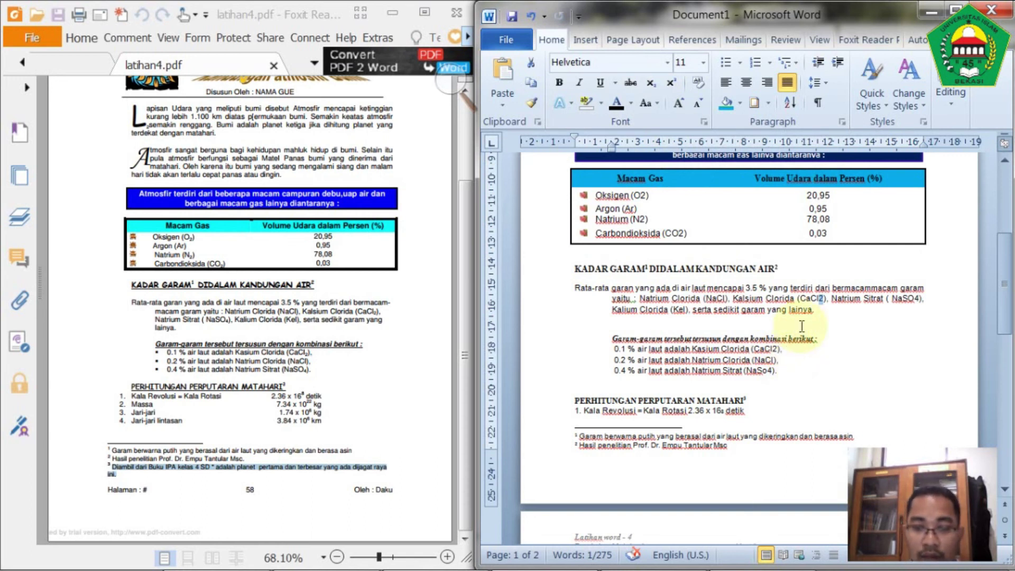
{"action": "key", "text": "ctrl+equal"}
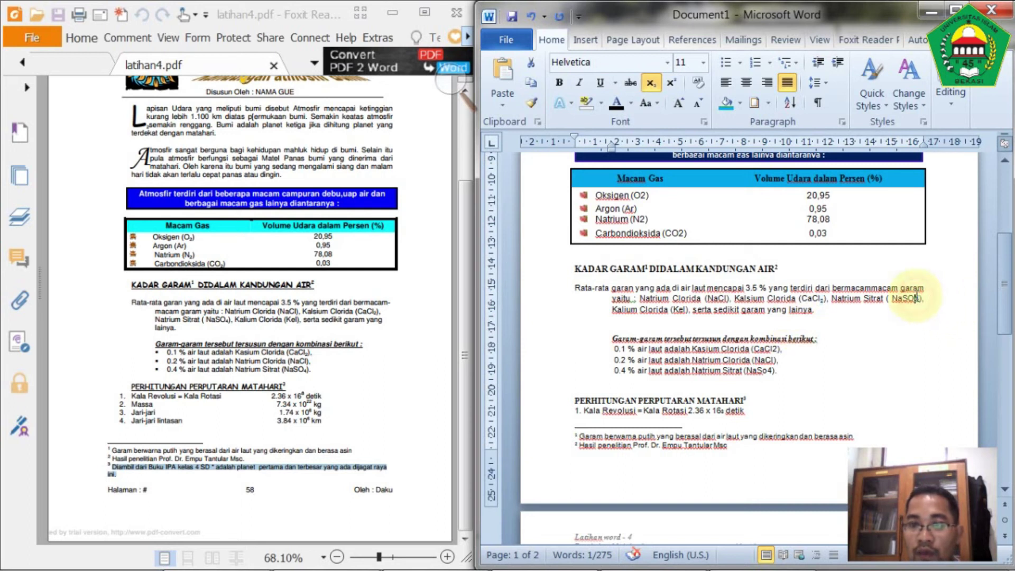
{"action": "key", "text": "ctrl+equal"}
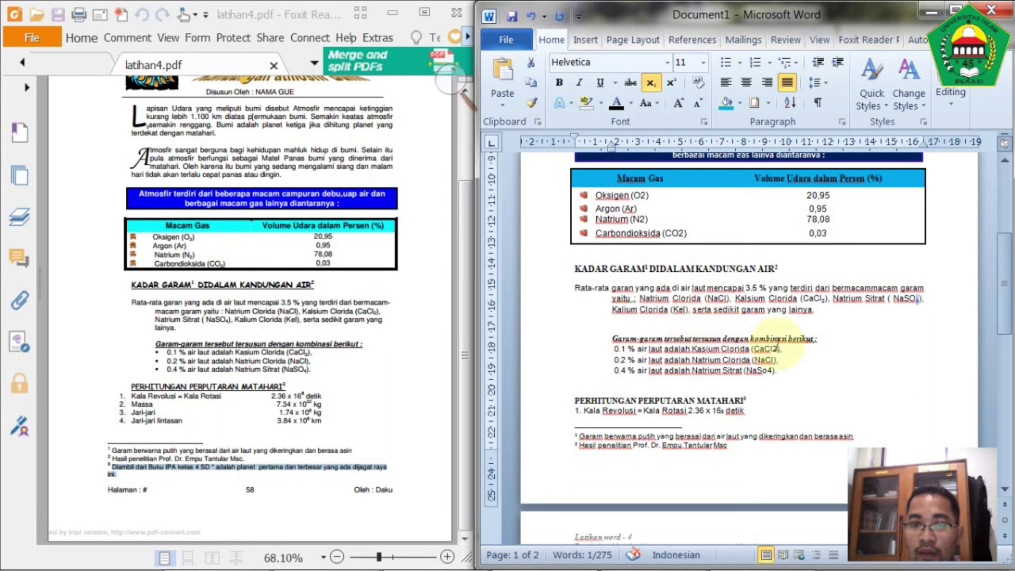
Subscript the 2 in CaCl2 and the 4 in NaSo4 in the percentage lines, and capitalise the O to read NaSO4
{"action": "left_click_drag", "start_coordinate": [774, 349], "coordinate": [781, 349]}
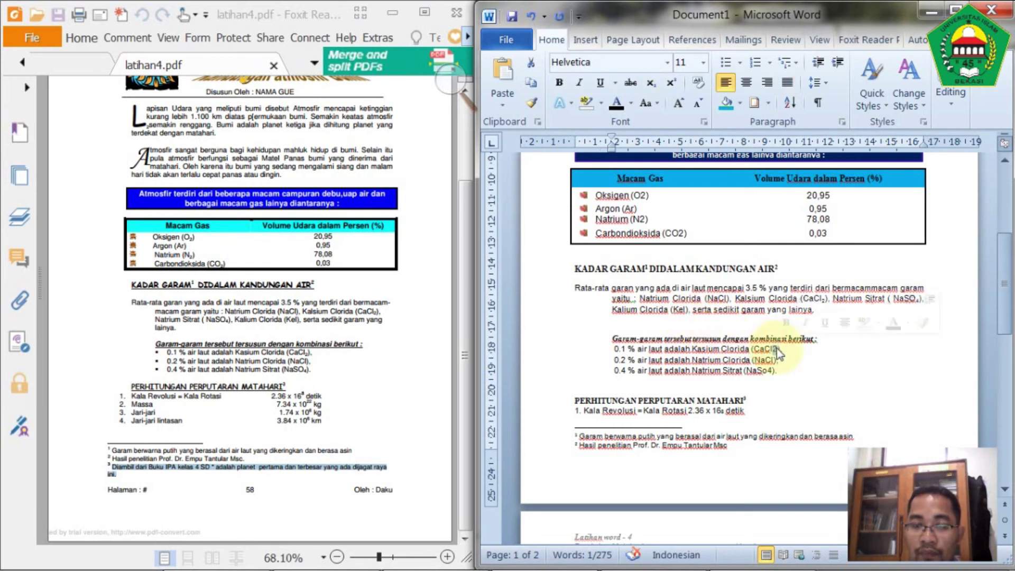
{"action": "key", "text": "ctrl+equal"}
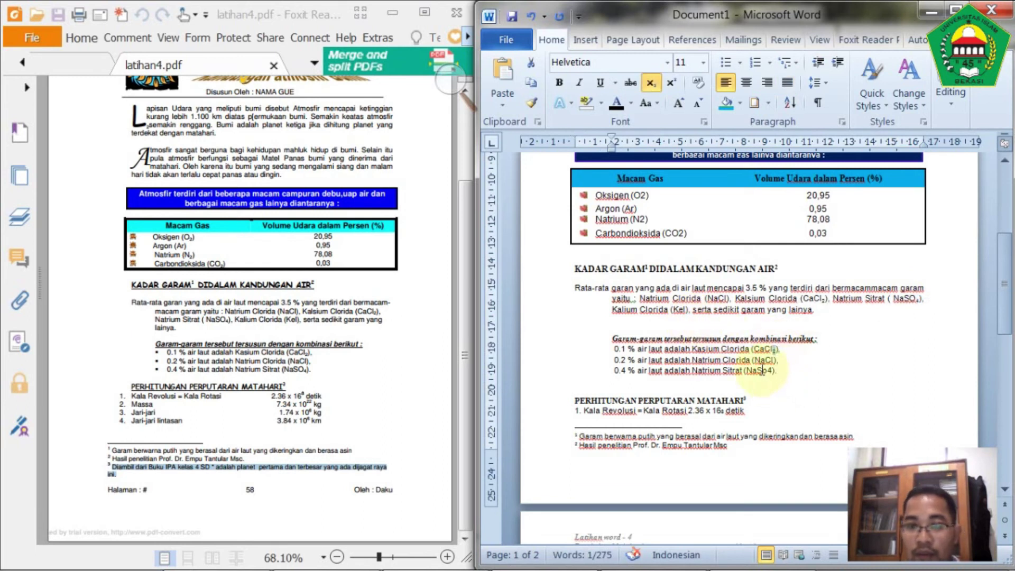
{"action": "left_click_drag", "start_coordinate": [768, 371], "coordinate": [771, 371]}
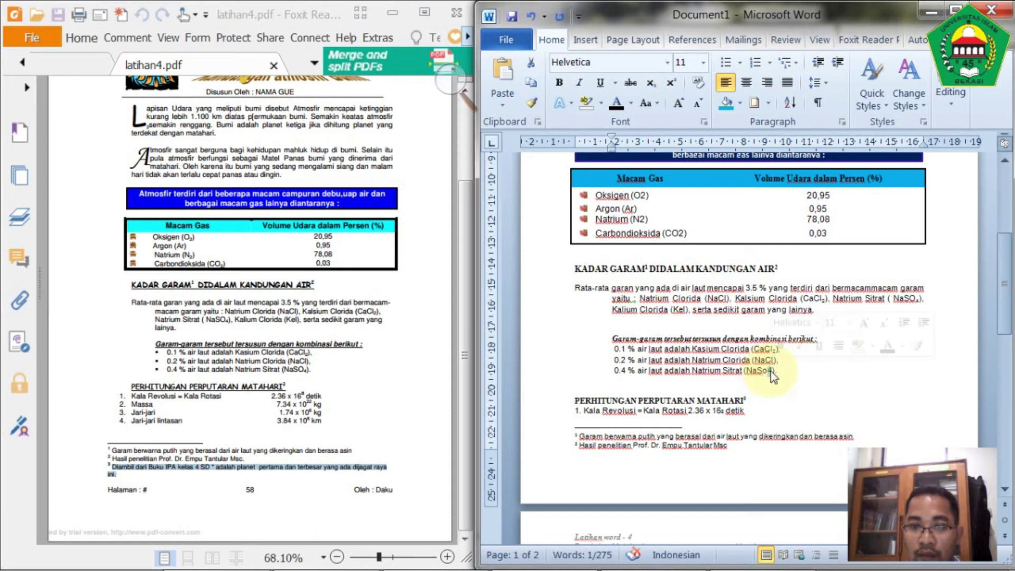
{"action": "key", "text": "ctrl+equal"}
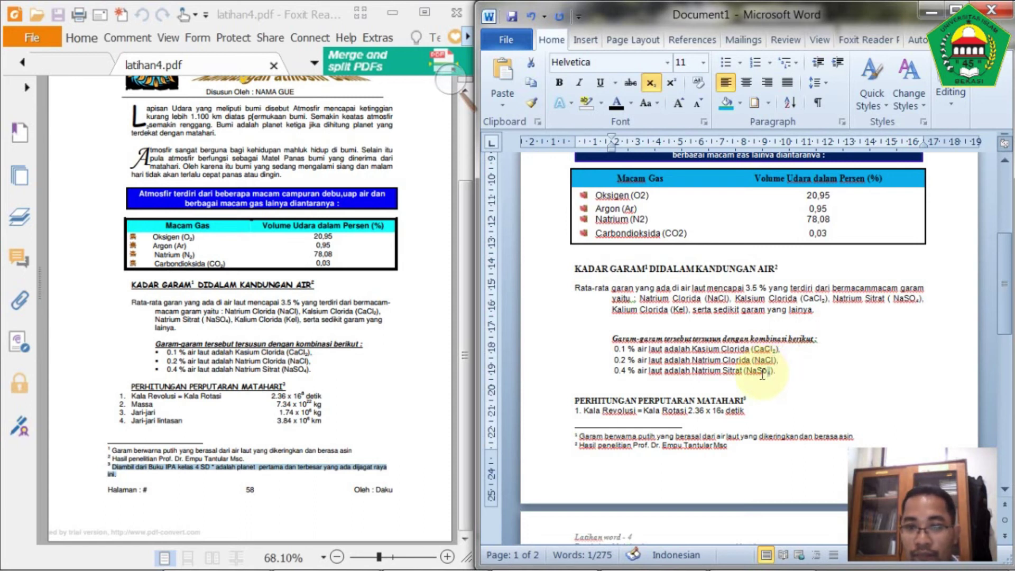
{"action": "left_click_drag", "start_coordinate": [766, 375], "coordinate": [769, 375]}
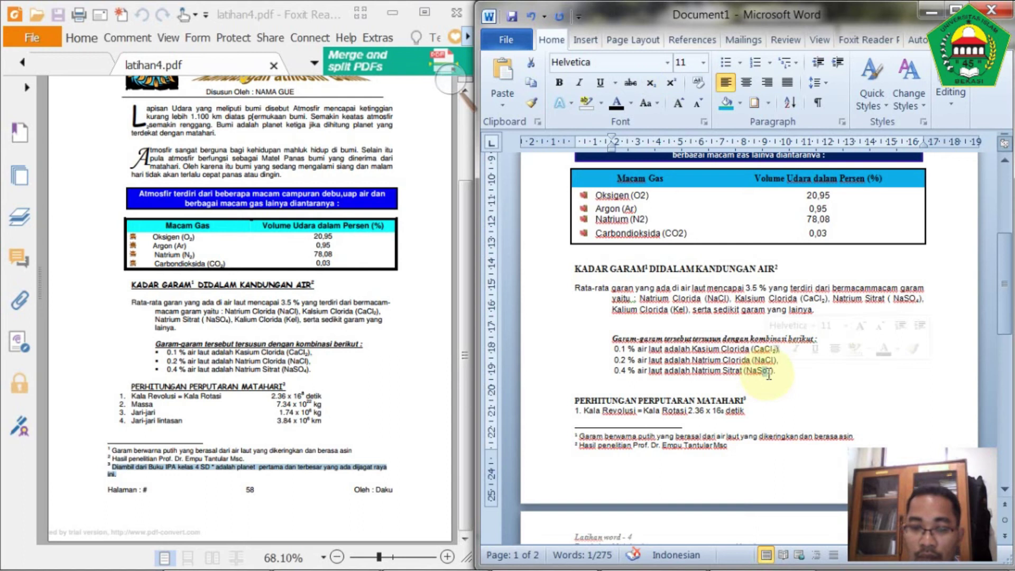
{"action": "type", "text": "O"}
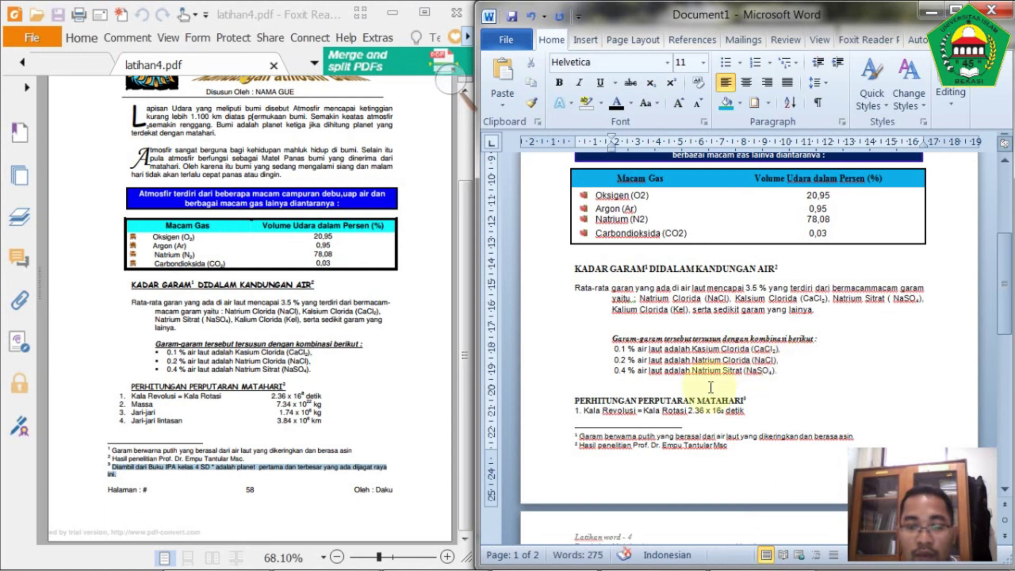
{"action": "mouse_move", "coordinate": [743, 406]}
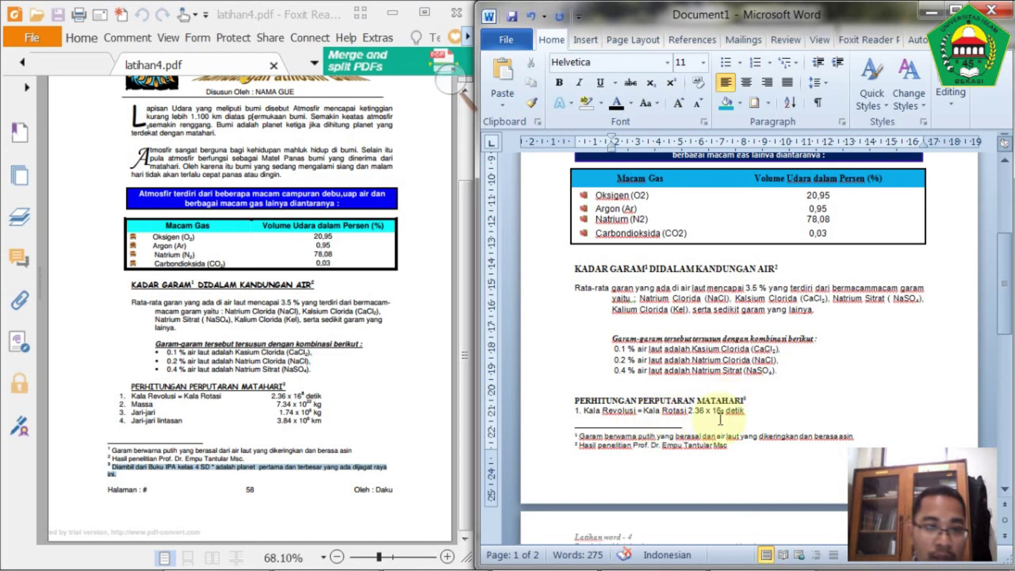
{"action": "scroll", "coordinate": [686, 426], "scroll_direction": "down", "scroll_amount": 3}
{"action": "scroll", "coordinate": [686, 425], "scroll_direction": "up", "scroll_amount": 3}
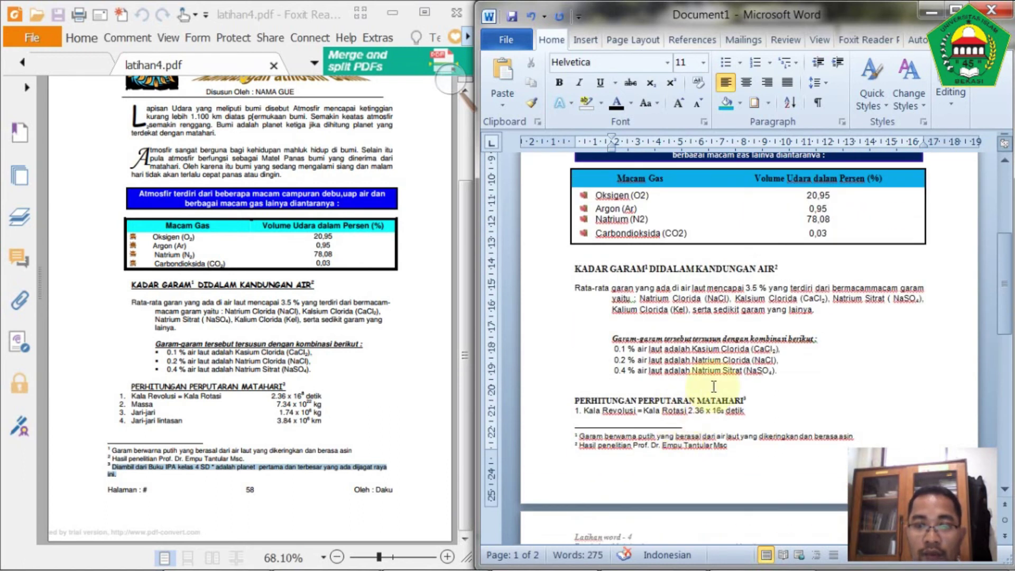
Switch the document to a taller preset paper size so the whole text fits on one page
{"action": "left_click", "coordinate": [630, 40]}
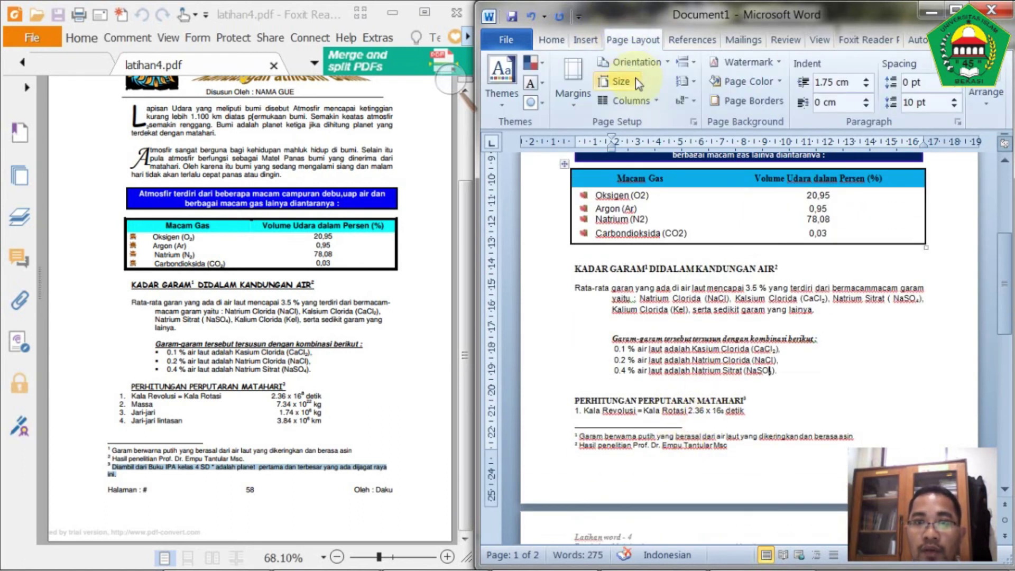
{"action": "left_click", "coordinate": [634, 80]}
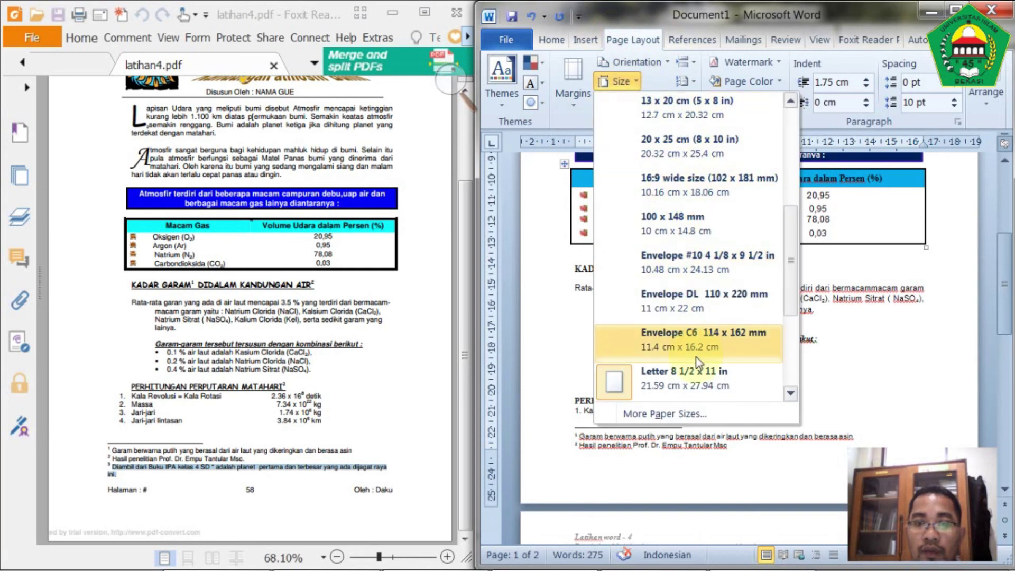
{"action": "scroll", "coordinate": [696, 364], "scroll_direction": "down", "scroll_amount": 3}
{"action": "left_click", "coordinate": [684, 227]}
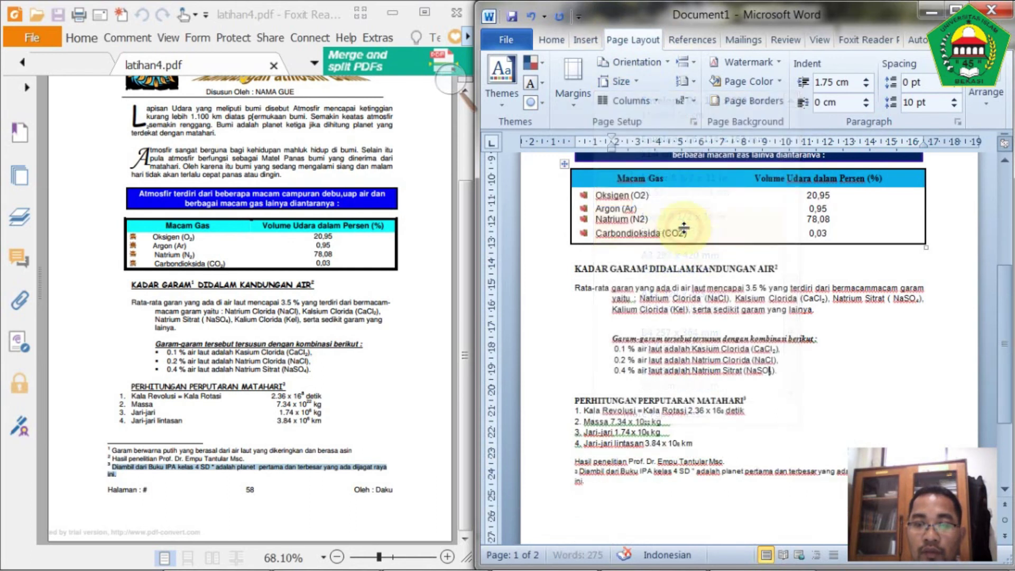
Delete the leftover "Hasil penelitian" and "Diambil dari Buku IPA" body lines below the Jari-jari lintasan line
{"action": "scroll", "coordinate": [684, 227], "scroll_direction": "down", "scroll_amount": 3}
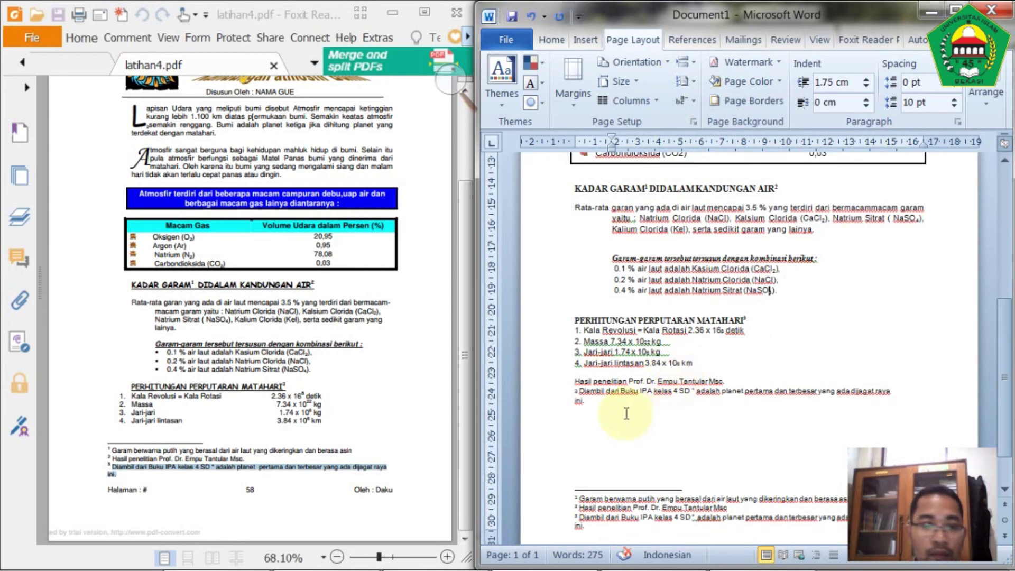
{"action": "left_click_drag", "start_coordinate": [627, 414], "coordinate": [553, 391]}
{"action": "key", "text": "Delete"}
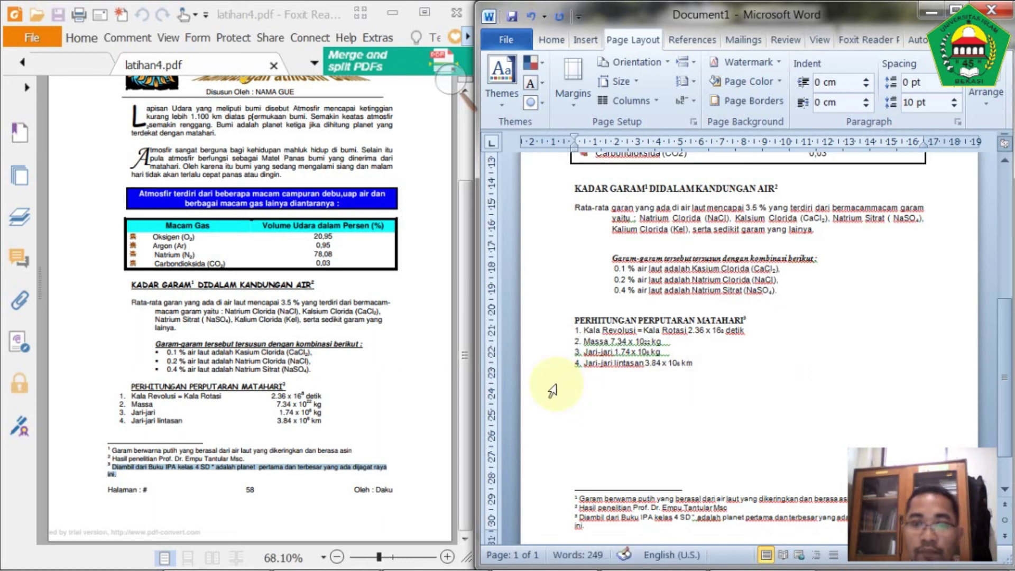
Try to apply 1. 2. 3. numbering to the four calculation lines, and remove the number placed before the heading
{"action": "left_click_drag", "start_coordinate": [576, 329], "coordinate": [582, 364]}
{"action": "left_click", "coordinate": [589, 364]}
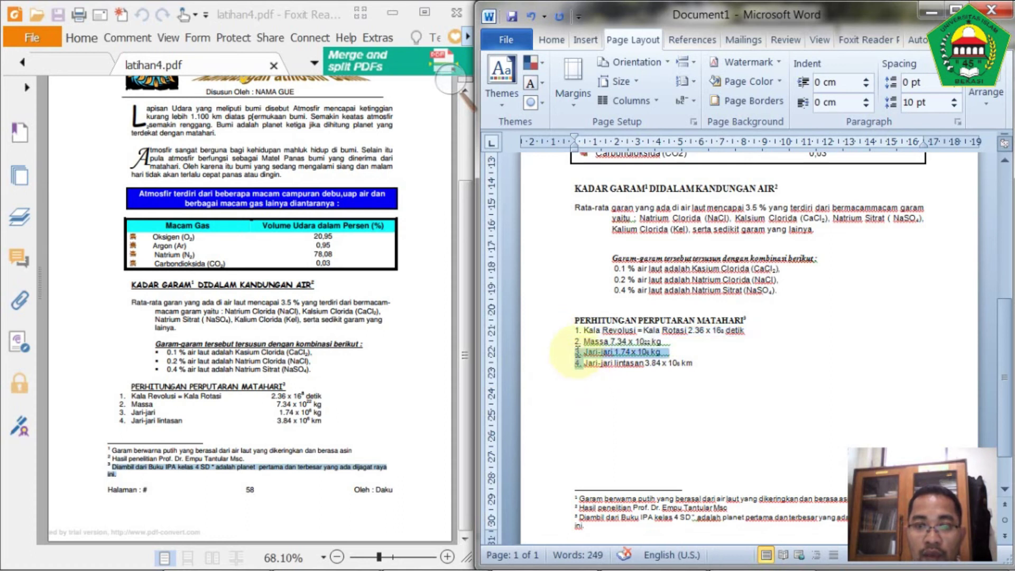
{"action": "left_click", "coordinate": [580, 365]}
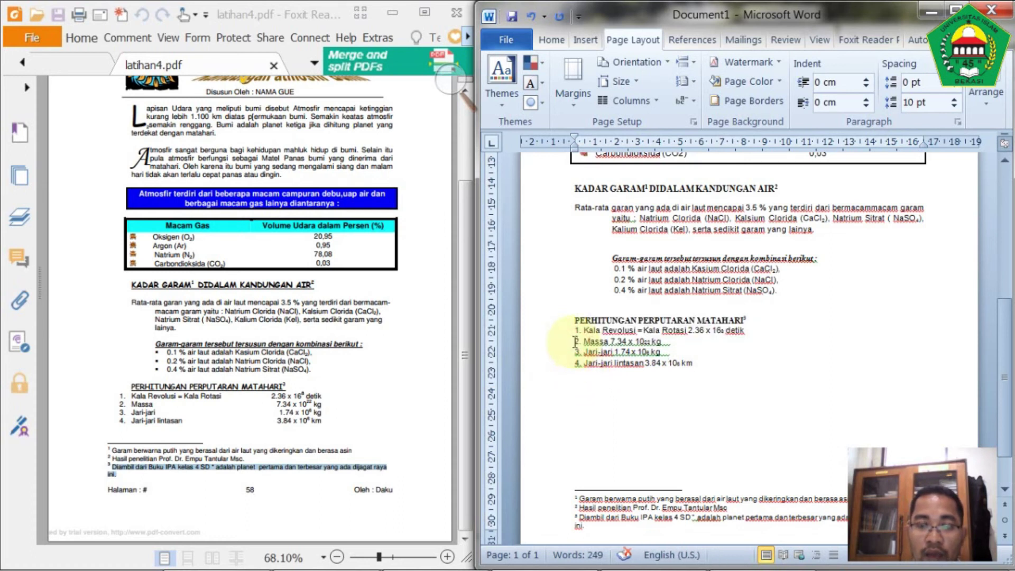
{"action": "left_click_drag", "start_coordinate": [706, 369], "coordinate": [577, 336]}
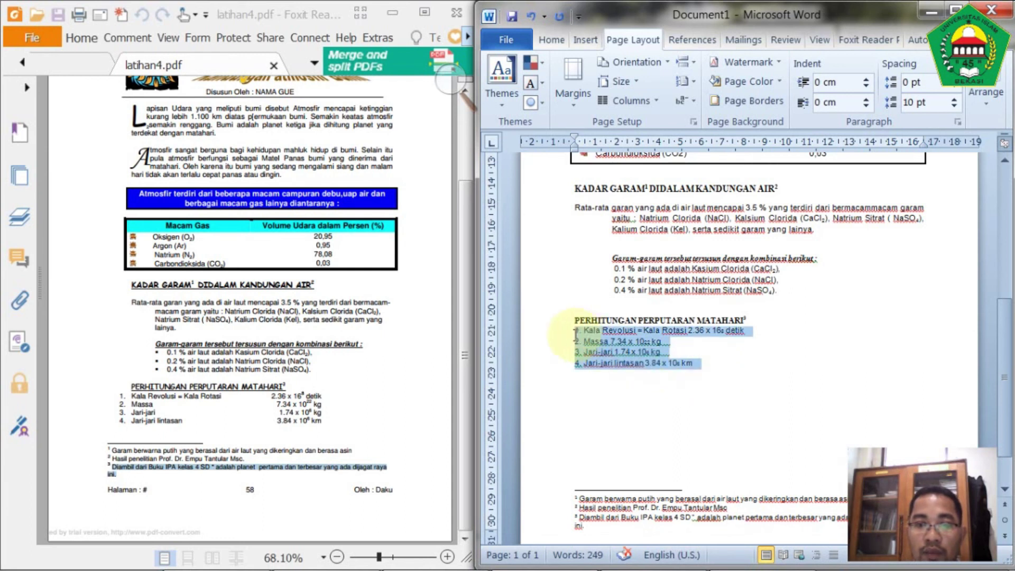
{"action": "left_click", "coordinate": [551, 41]}
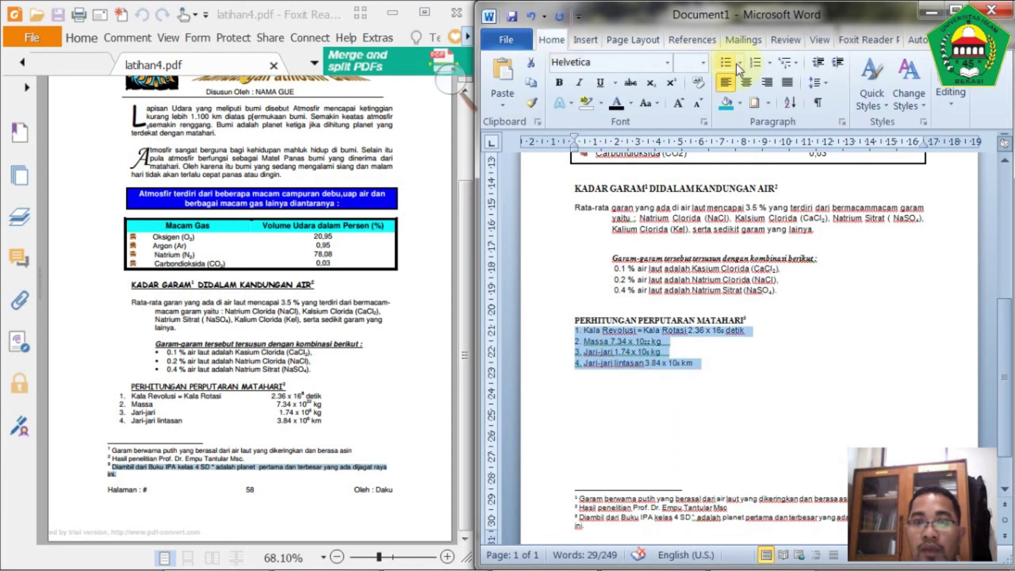
{"action": "left_click", "coordinate": [770, 63]}
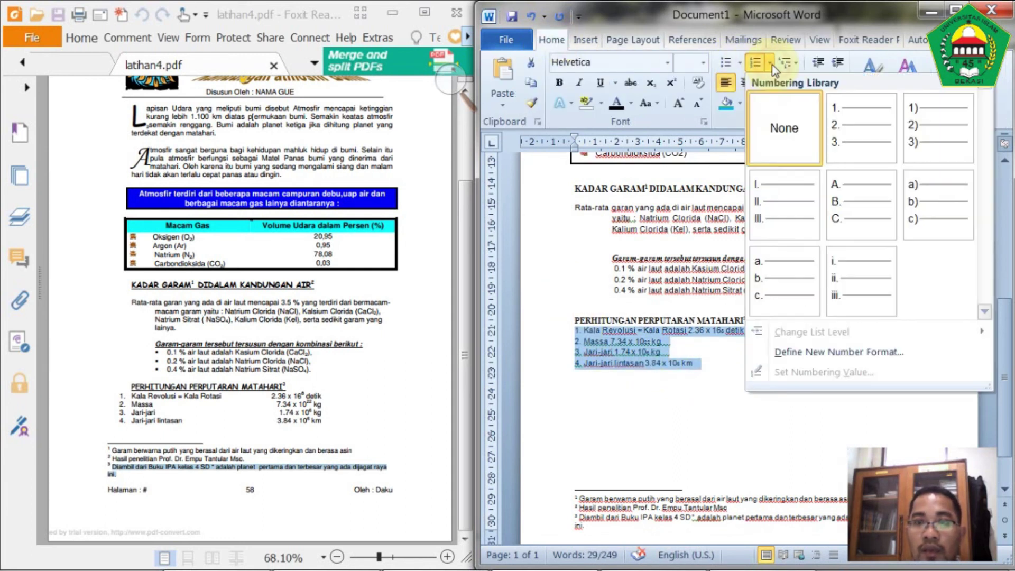
{"action": "left_click", "coordinate": [855, 135]}
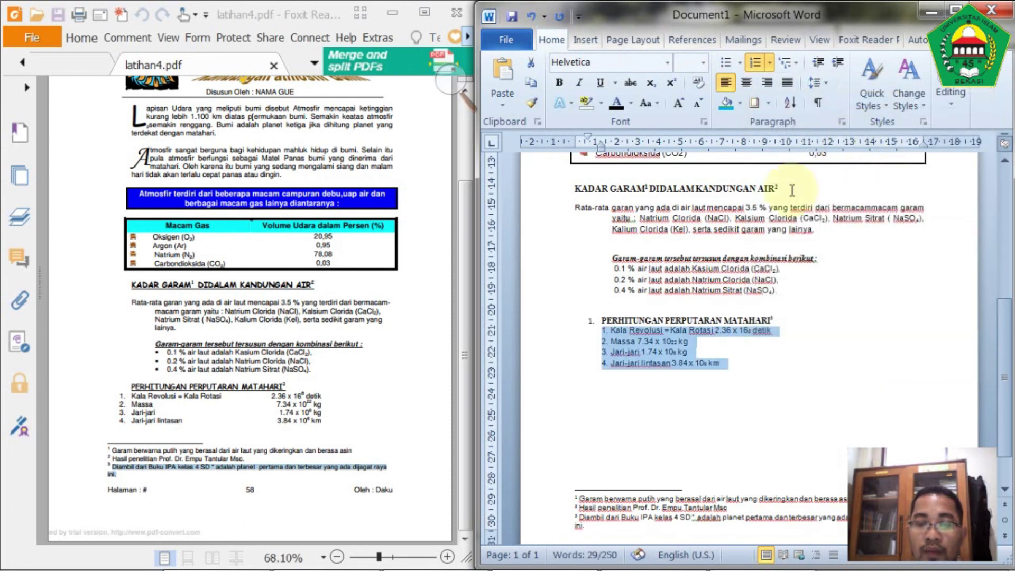
{"action": "left_click", "coordinate": [603, 321]}
{"action": "key", "text": "BackSpace"}
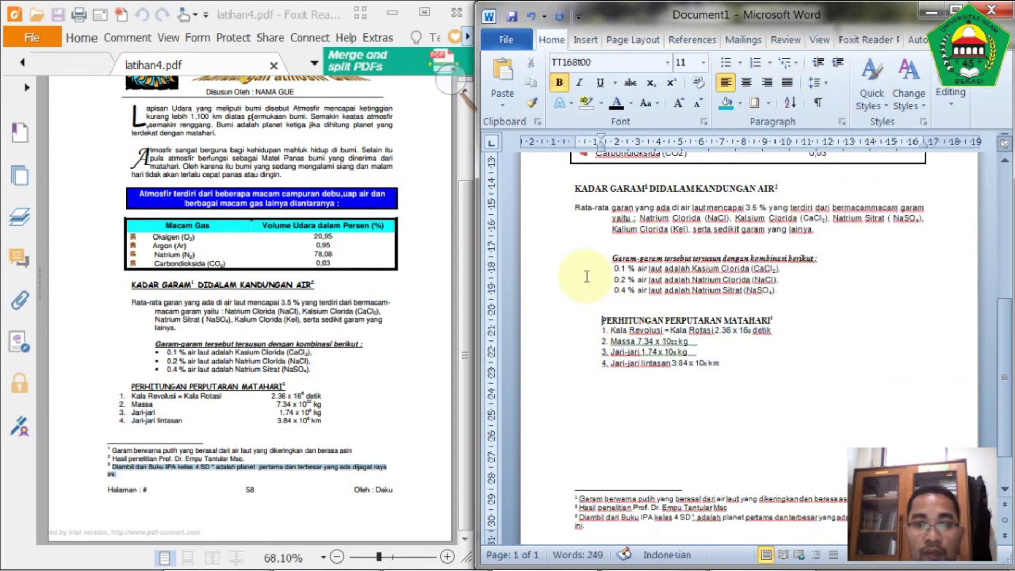
Insert a paragraph break after the heading PERHITUNGAN PERPUTARAN MATAHARI to separate it from the calculation lines
{"action": "left_click", "coordinate": [549, 331]}
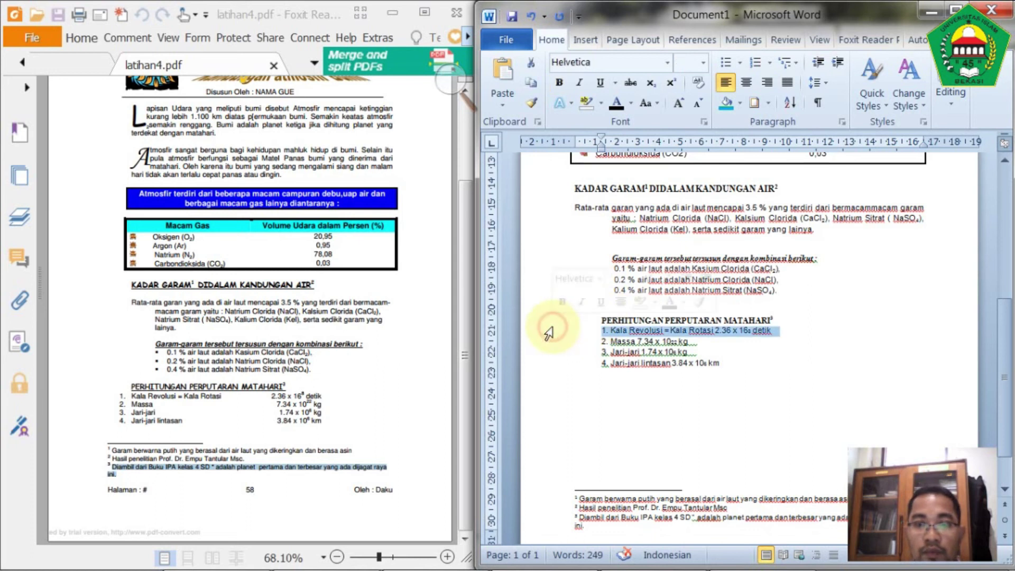
{"action": "left_click", "coordinate": [776, 322]}
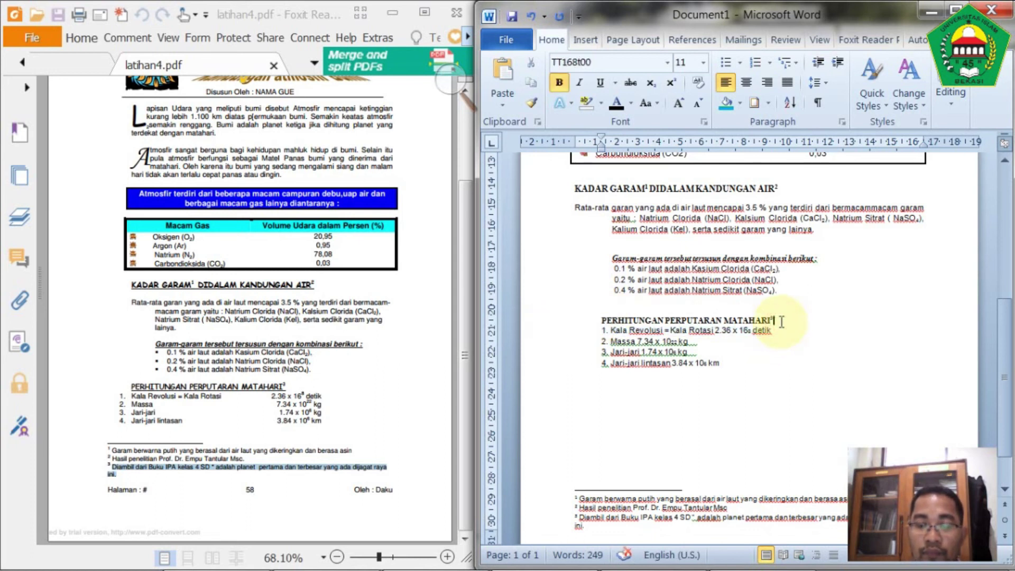
{"action": "key", "text": "Return"}
Underline the heading PERHITUNGAN PERPUTARAN MATAHARI and set its font to Comic Sans MS
{"action": "left_click", "coordinate": [545, 320]}
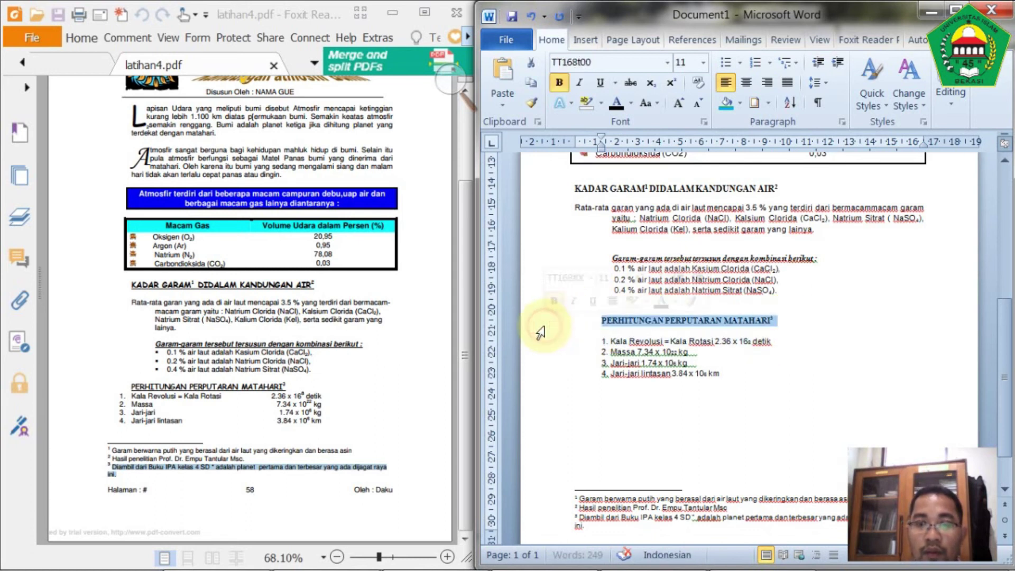
{"action": "left_click", "coordinate": [602, 83]}
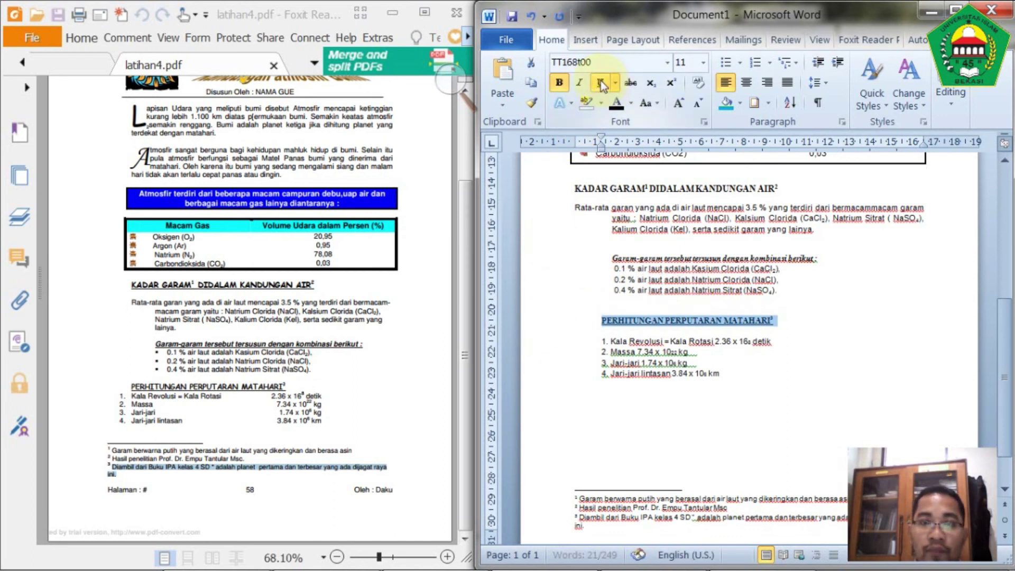
{"action": "left_click", "coordinate": [668, 63]}
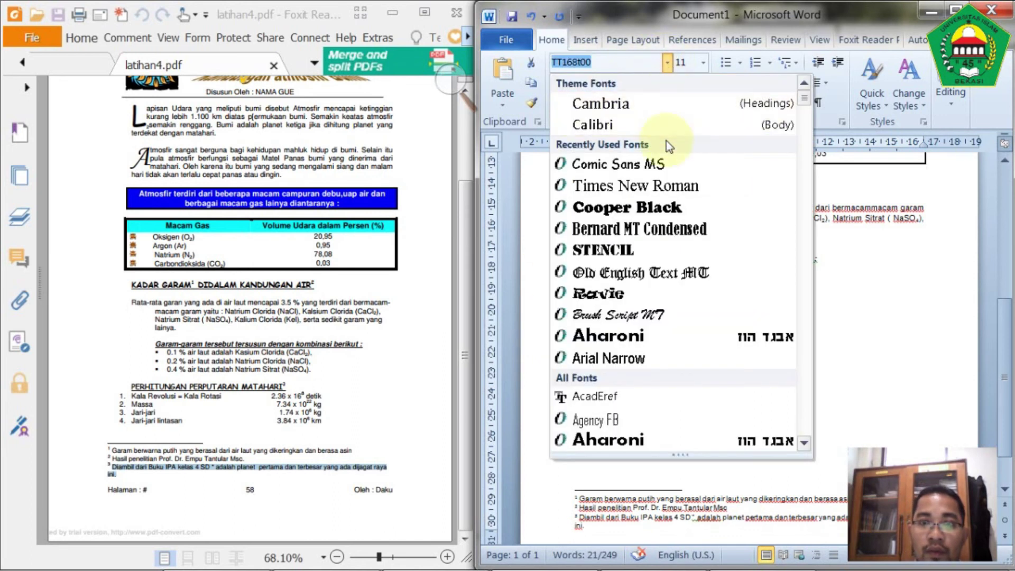
{"action": "left_click", "coordinate": [646, 163]}
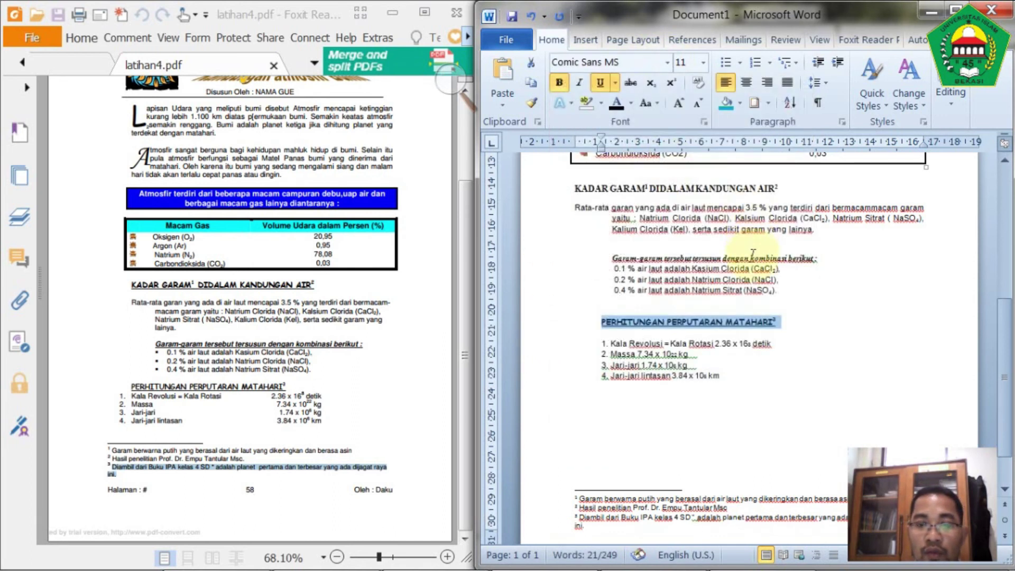
Retype the small exponent in the Kala Revolusi line as a normal-size 8 and superscript it after 16
{"action": "left_click", "coordinate": [793, 371]}
{"action": "scroll", "coordinate": [792, 371], "scroll_direction": "down", "scroll_amount": 5}
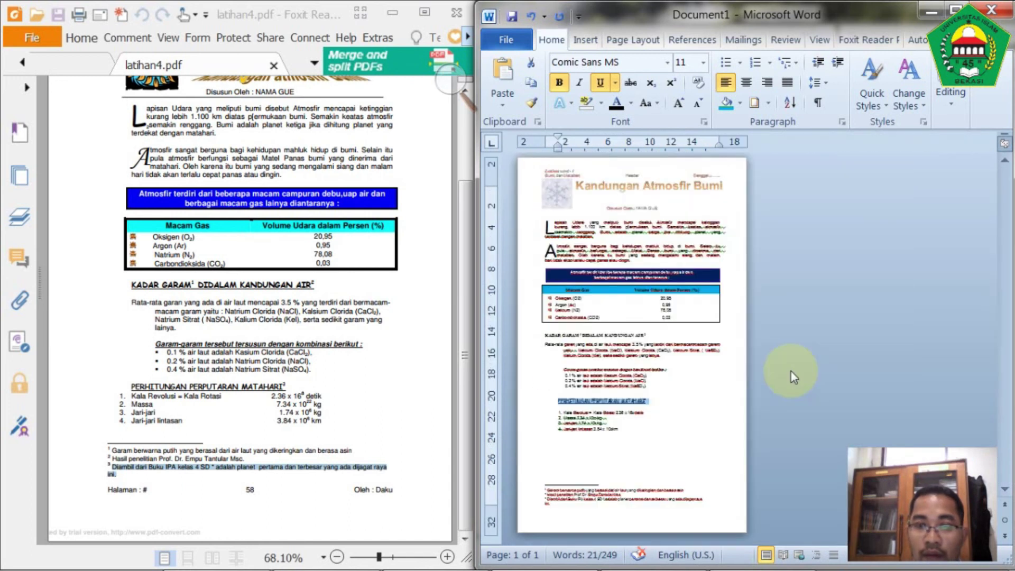
{"action": "scroll", "coordinate": [792, 372], "scroll_direction": "up", "scroll_amount": 2}
{"action": "scroll", "coordinate": [792, 371], "scroll_direction": "up", "scroll_amount": 6}
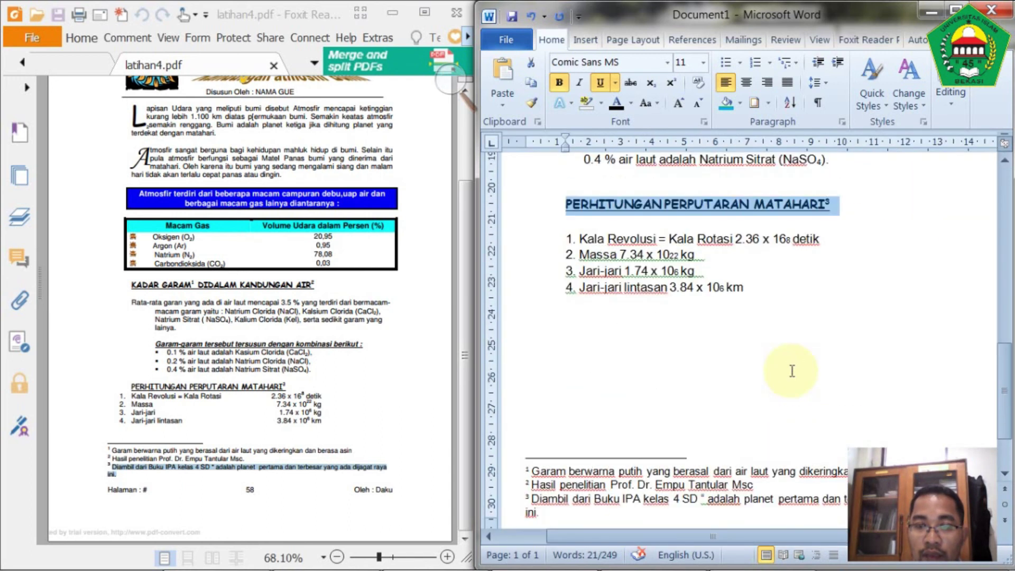
{"action": "scroll", "coordinate": [792, 371], "scroll_direction": "up", "scroll_amount": 2}
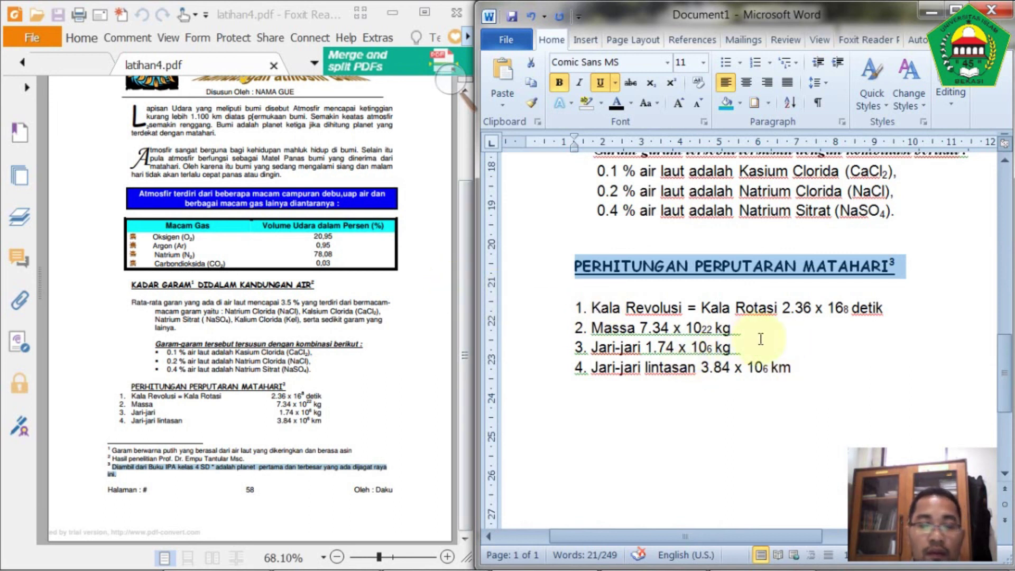
{"action": "left_click", "coordinate": [852, 308]}
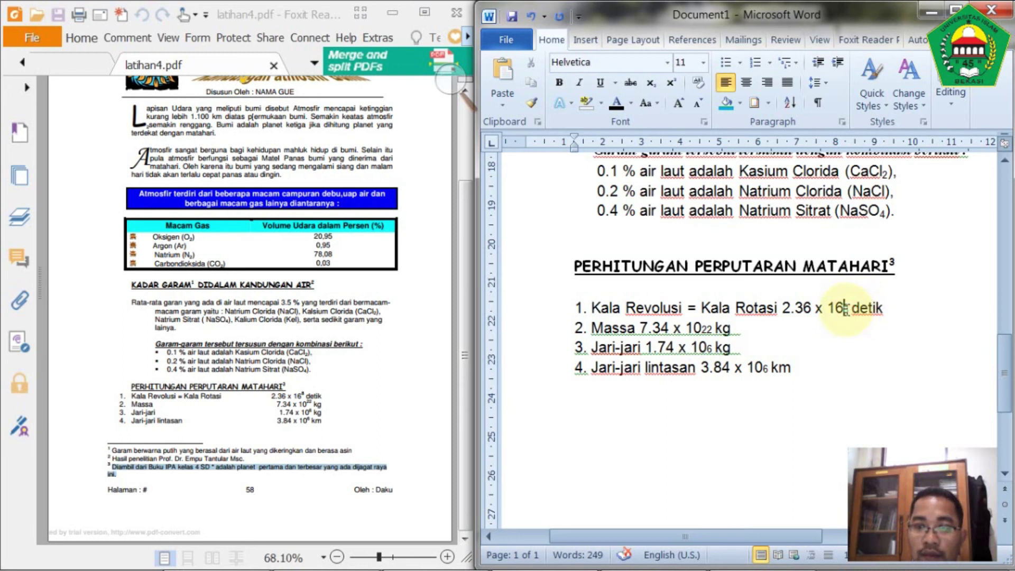
{"action": "left_click", "coordinate": [849, 311]}
{"action": "key", "text": "BackSpace"}
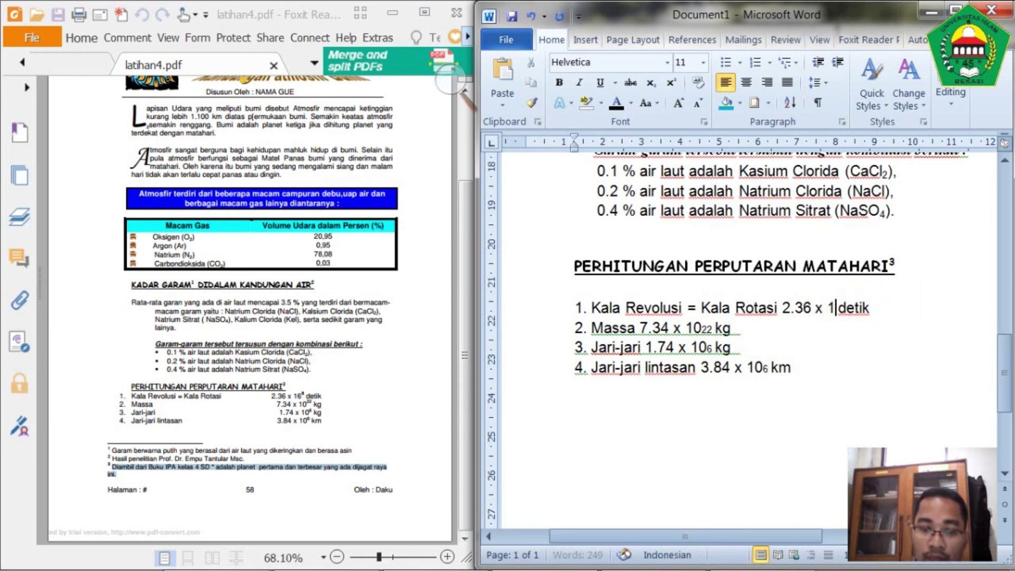
{"action": "type", "text": "8"}
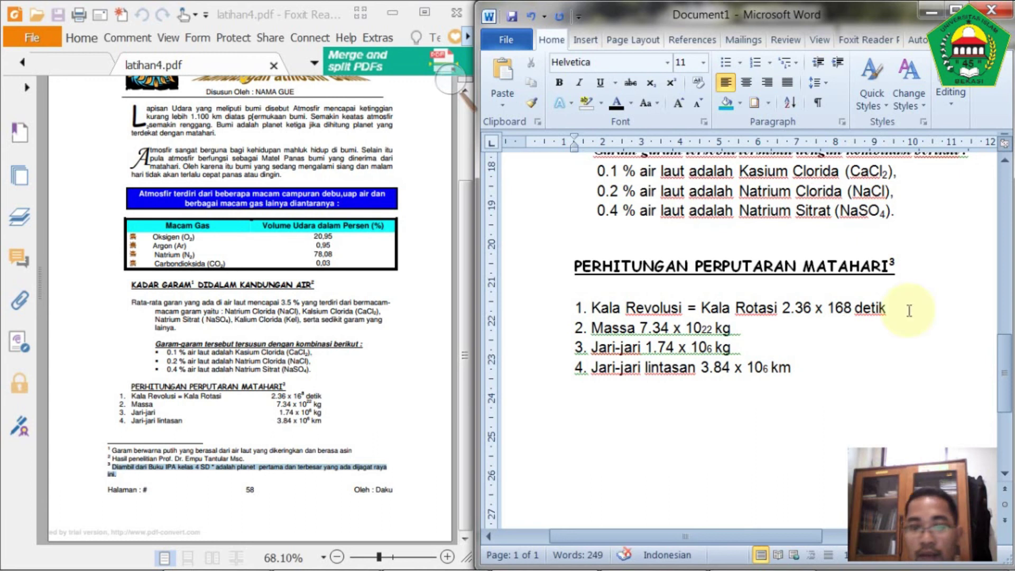
{"action": "left_click_drag", "start_coordinate": [845, 309], "coordinate": [853, 311]}
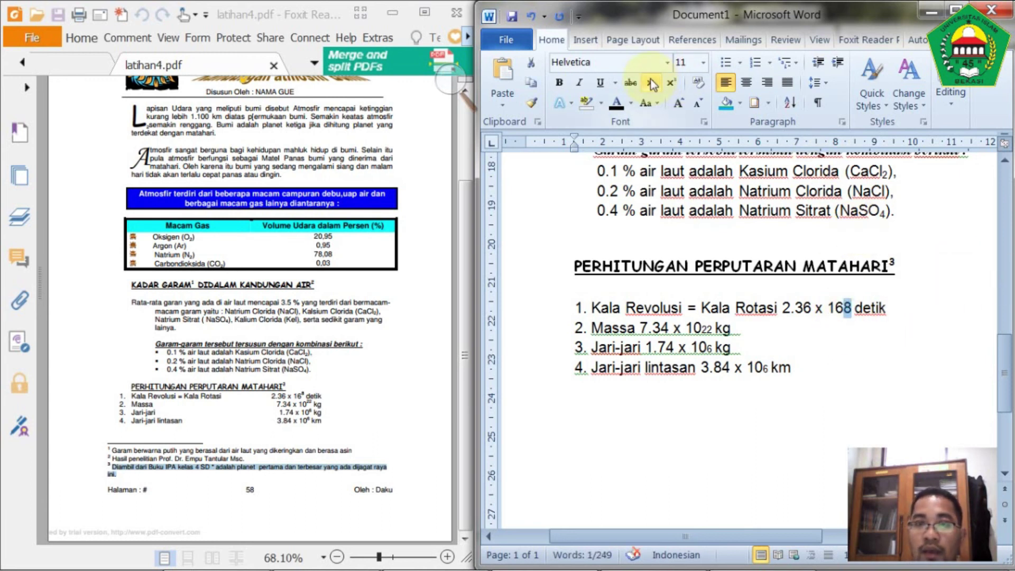
{"action": "left_click", "coordinate": [668, 83]}
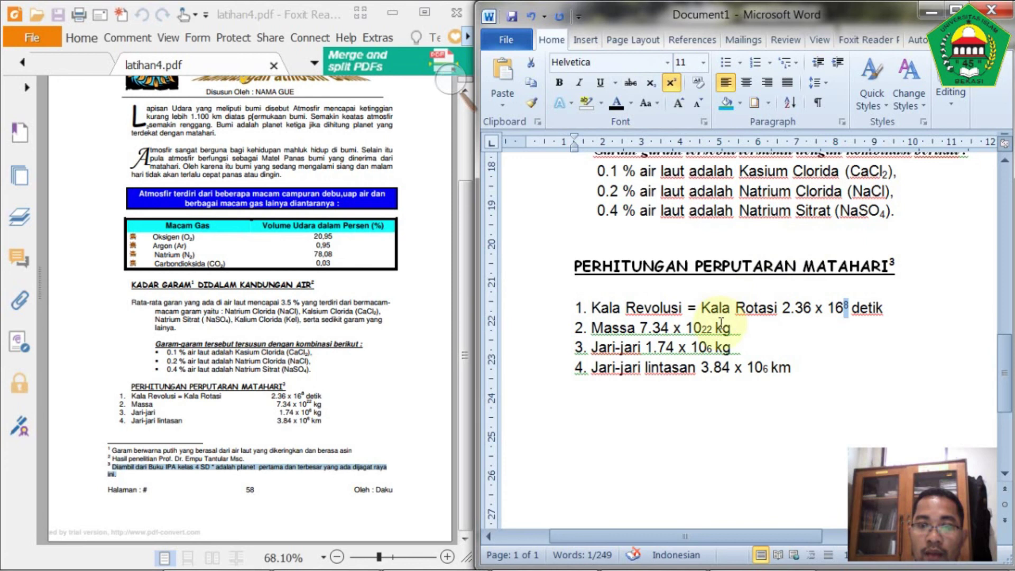
Replace the small exponent in the Massa line with a normal-size 22 and superscript it after 10
{"action": "left_click_drag", "start_coordinate": [716, 329], "coordinate": [702, 329]}
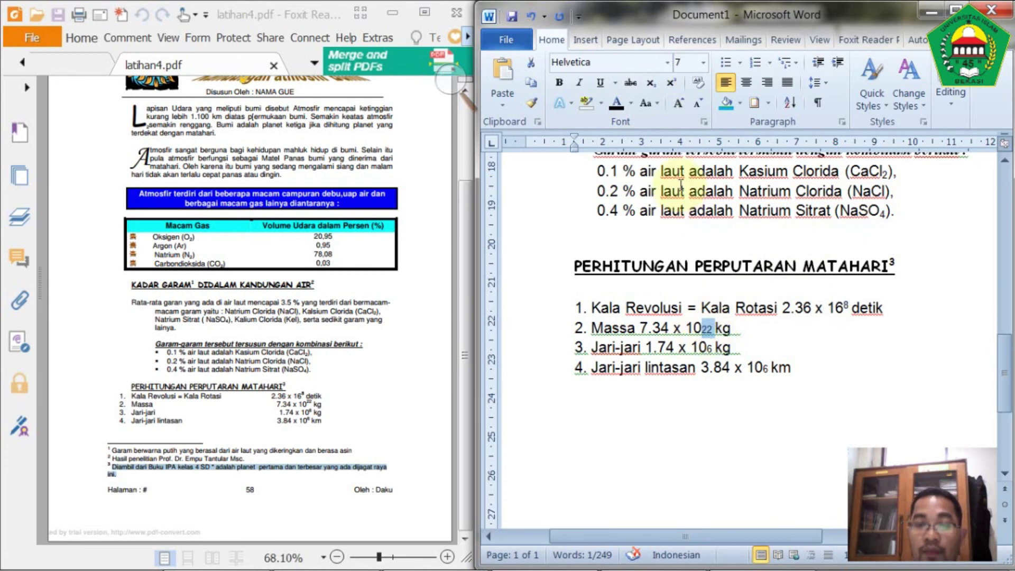
{"action": "left_click", "coordinate": [671, 83]}
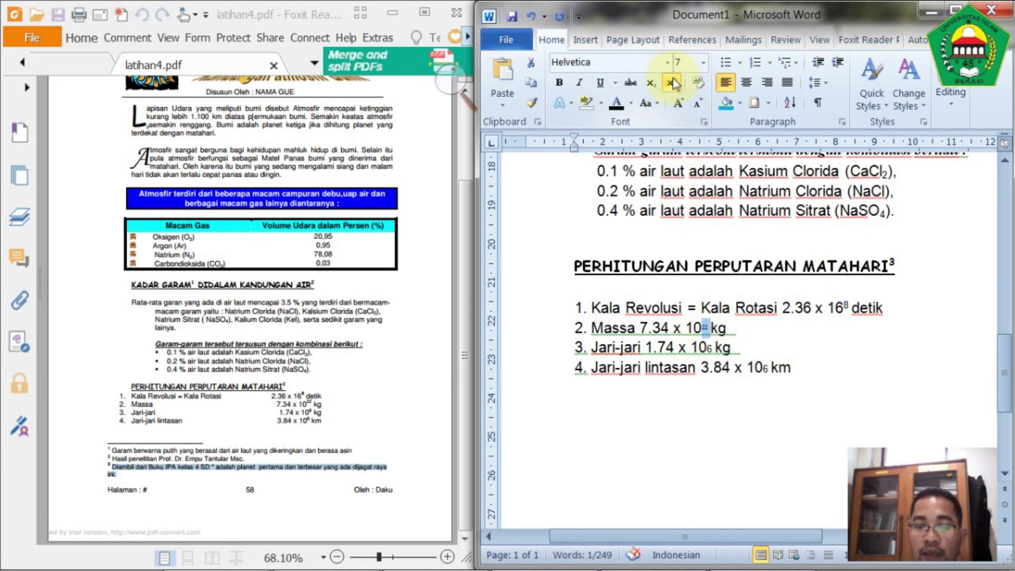
{"action": "key", "text": "Delete"}
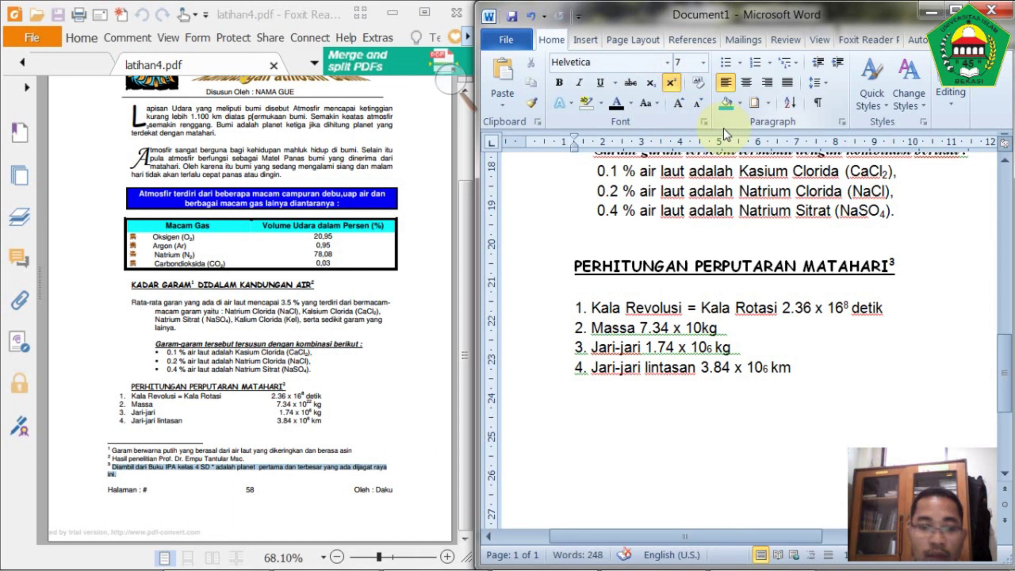
{"action": "type", "text": "22"}
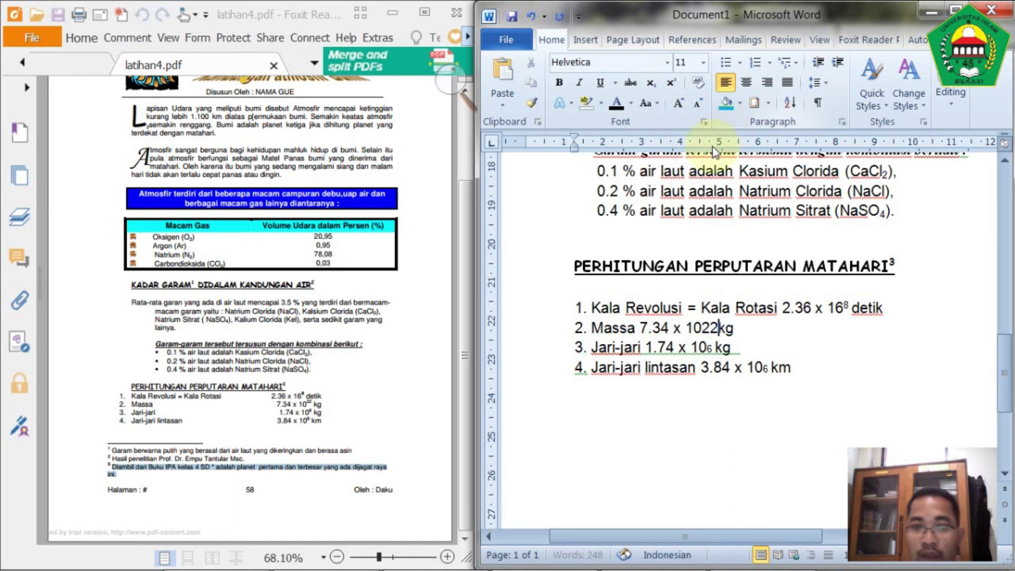
{"action": "left_click_drag", "start_coordinate": [719, 329], "coordinate": [702, 329]}
{"action": "left_click", "coordinate": [671, 83]}
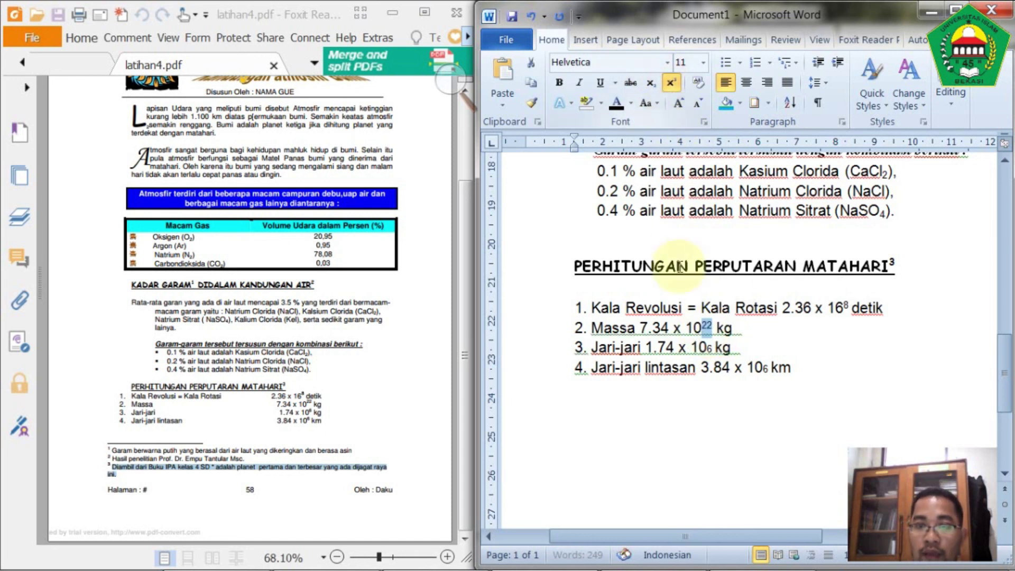
Retype the small 6 in the Jari-jari 1.74 line at normal size and format it as superscript
{"action": "left_click", "coordinate": [709, 346]}
{"action": "key", "text": "BackSpace"}
{"action": "type", "text": "6"}
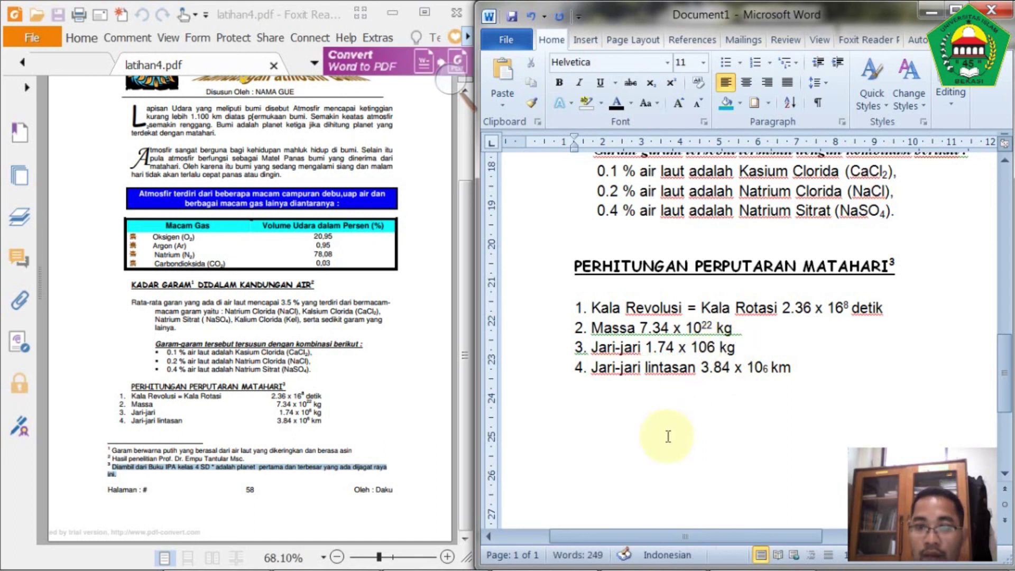
{"action": "left_click_drag", "start_coordinate": [714, 348], "coordinate": [707, 348]}
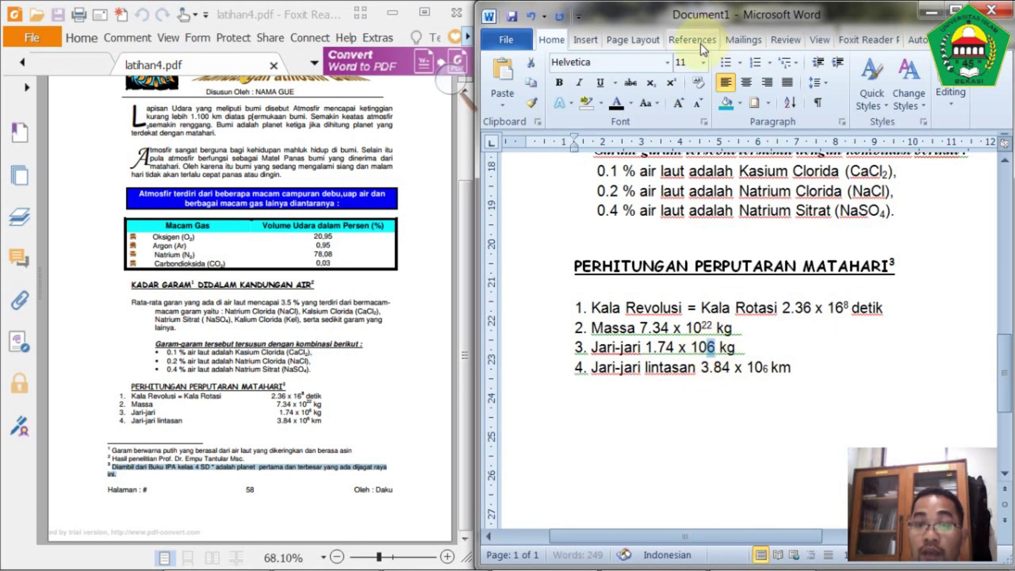
{"action": "left_click", "coordinate": [672, 83]}
Replace the small 6 in the Jari-jari lintasan line with a normal-size 6 and superscript it
{"action": "left_click", "coordinate": [768, 368]}
{"action": "key", "text": "ctrl+z"}
{"action": "key", "text": "ctrl+z"}
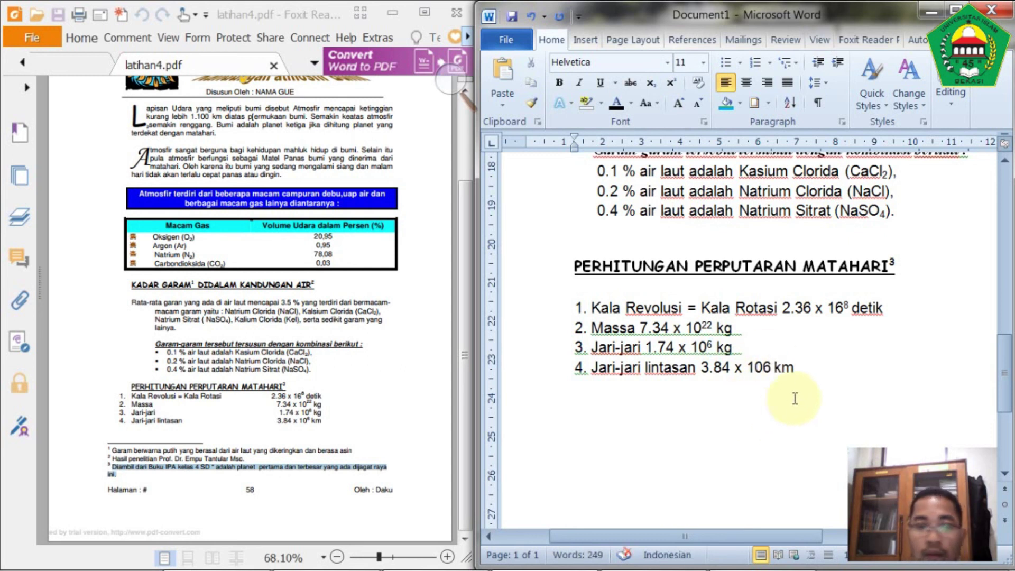
{"action": "left_click_drag", "start_coordinate": [772, 367], "coordinate": [764, 367]}
{"action": "left_click", "coordinate": [664, 86]}
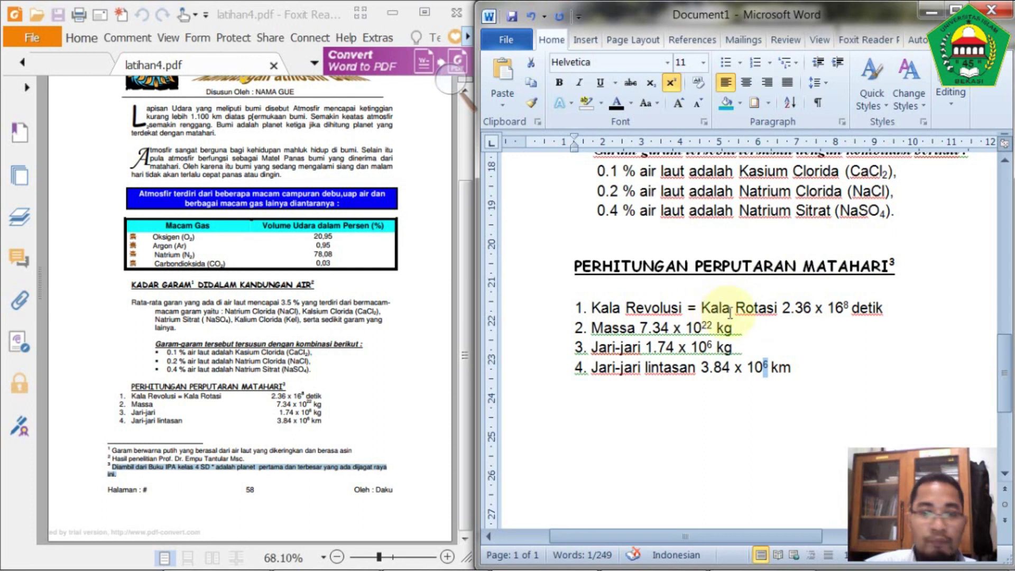
Tab the values 2.36 x 16⁸ detik and 7.34 x 10²² kg into one aligned column after Kala Rotasi and Massa
{"action": "left_click", "coordinate": [786, 306]}
{"action": "key", "text": "Tab"}
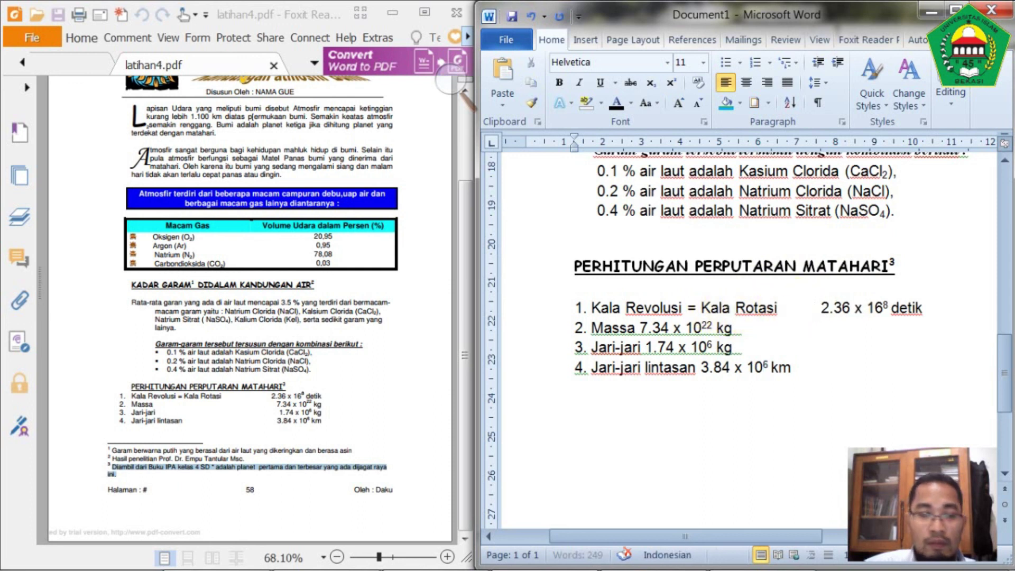
{"action": "left_click", "coordinate": [638, 328]}
{"action": "key", "text": "Tab"}
{"action": "key", "text": "Tab"}
{"action": "key", "text": "Tab"}
{"action": "key", "text": "Tab"}
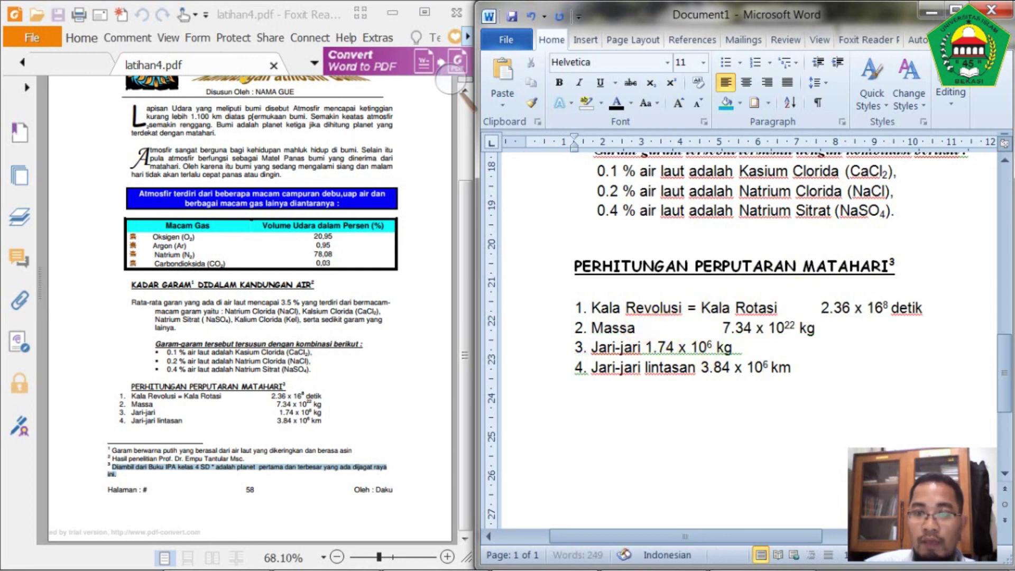
Tab the values of the Jari-jari and Jari-jari lintasan lines across to align with the value column of the lines above
{"action": "left_click", "coordinate": [642, 348]}
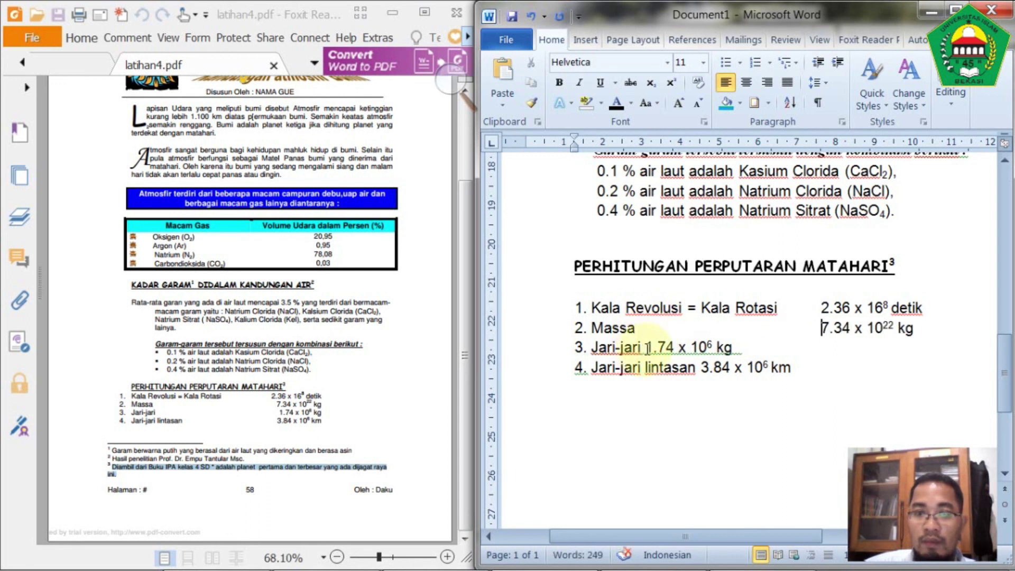
{"action": "key", "text": "Tab"}
{"action": "key", "text": "Tab"}
{"action": "key", "text": "Tab"}
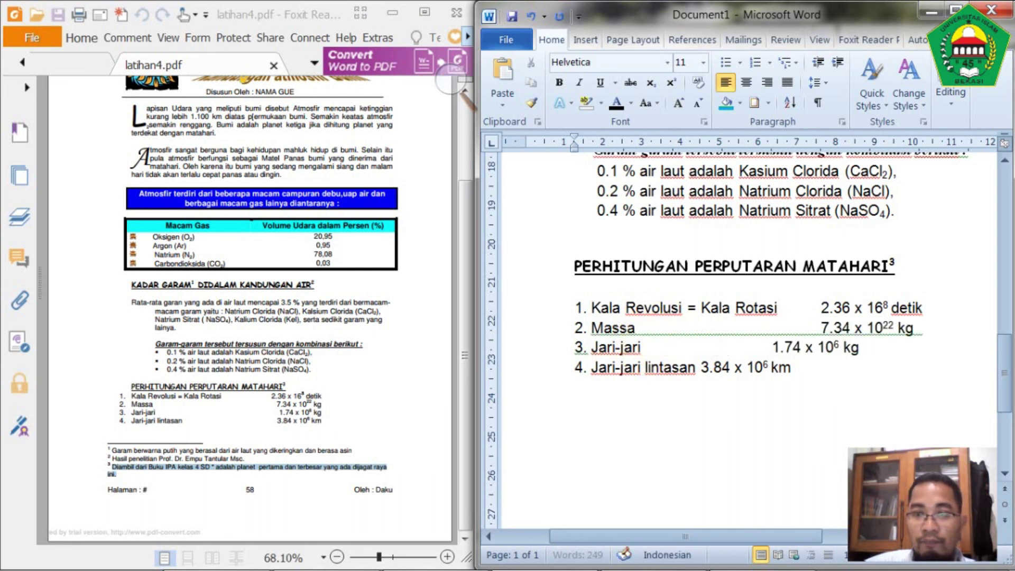
{"action": "key", "text": "Tab"}
{"action": "left_click", "coordinate": [714, 375]}
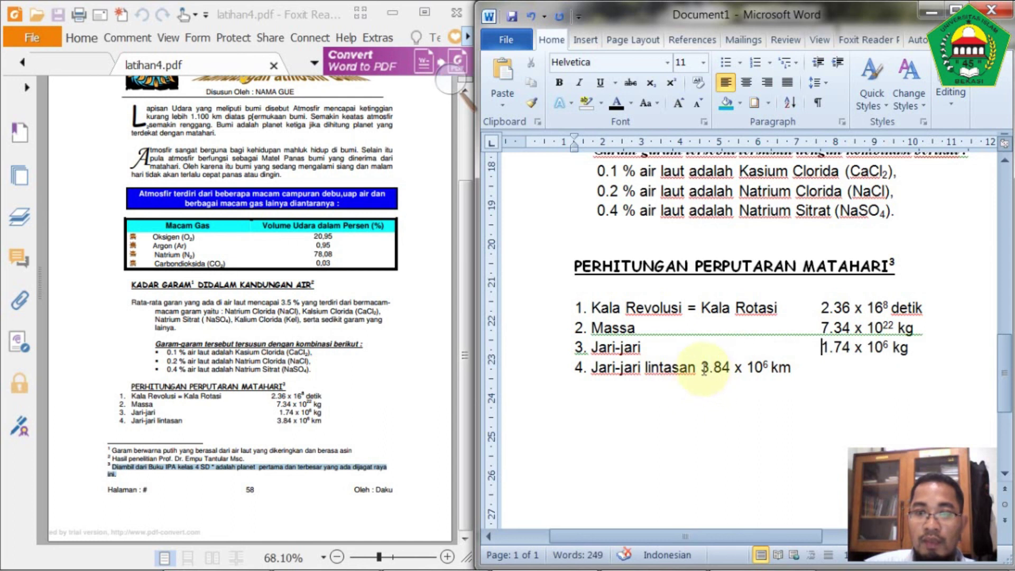
{"action": "key", "text": "Tab"}
{"action": "key", "text": "Tab"}
{"action": "key", "text": "Tab"}
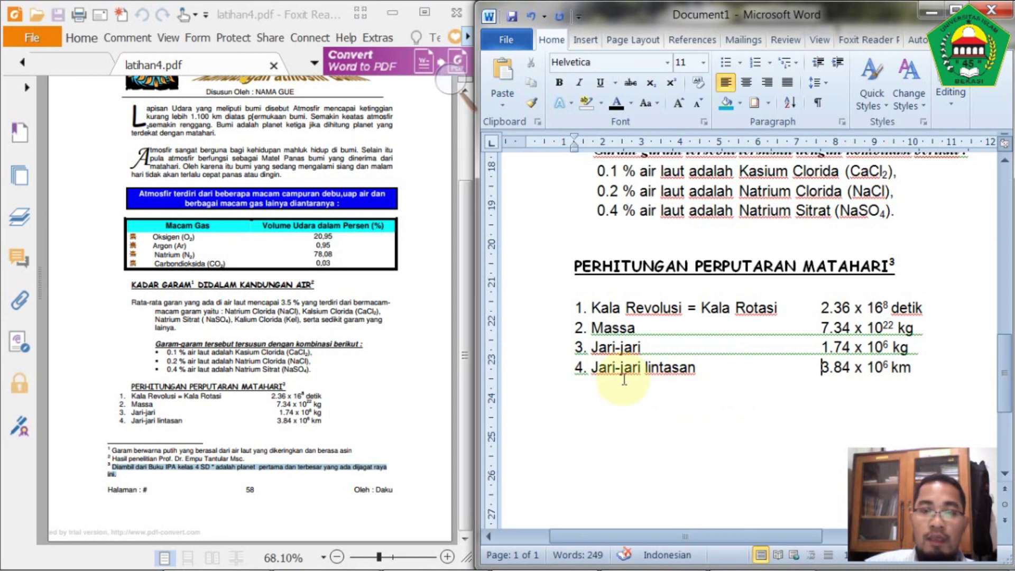
Review the whole document against the PDF, from the header and gas table to the calculation list and footnotes
{"action": "scroll", "coordinate": [596, 362], "scroll_direction": "down", "scroll_amount": 3}
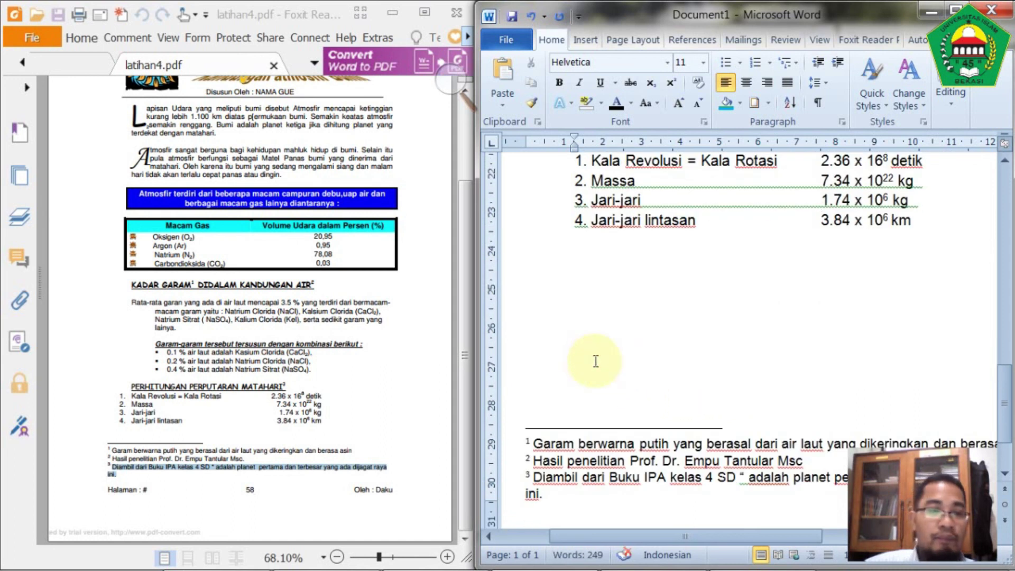
{"action": "scroll", "coordinate": [596, 361], "scroll_direction": "up", "scroll_amount": 7}
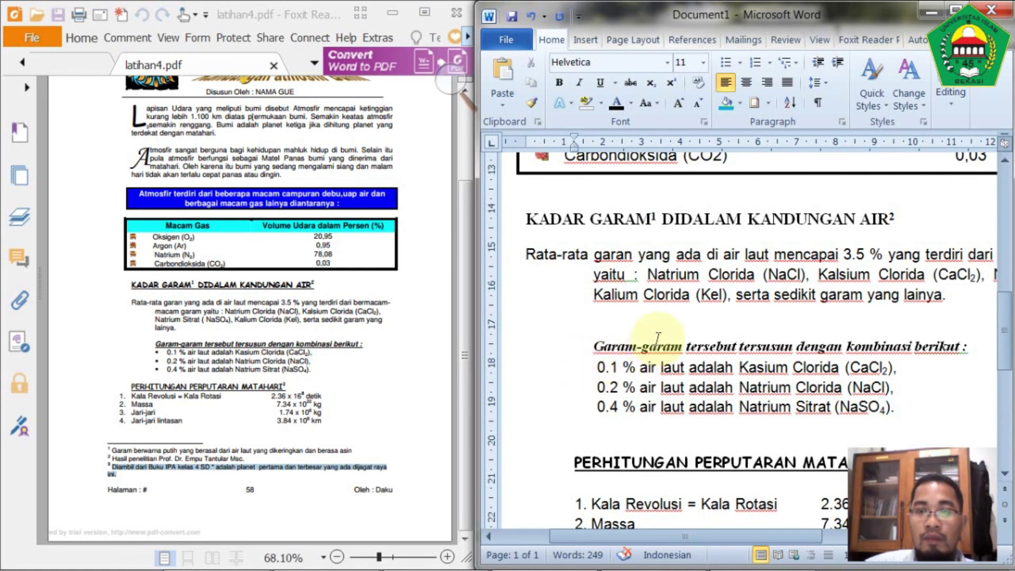
{"action": "scroll", "coordinate": [659, 336], "scroll_direction": "up", "scroll_amount": 12}
{"action": "scroll", "coordinate": [659, 339], "scroll_direction": "up", "scroll_amount": 3}
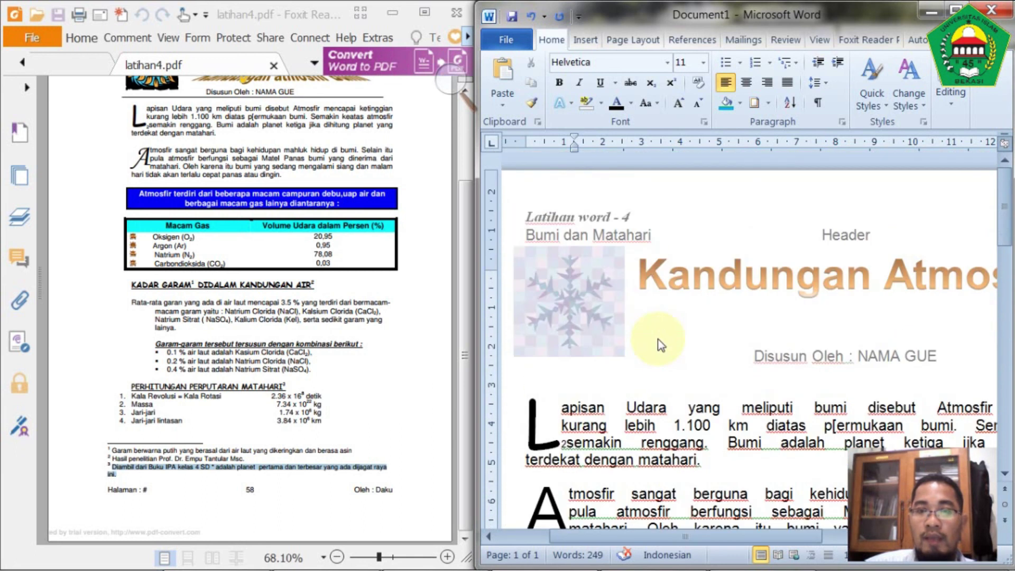
{"action": "scroll", "coordinate": [660, 345], "scroll_direction": "down", "scroll_amount": 12}
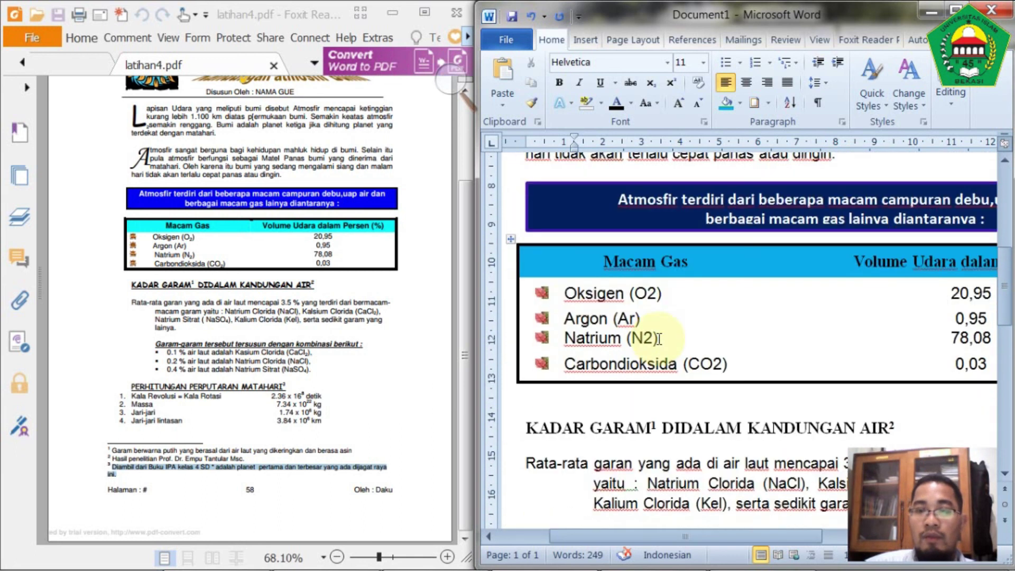
{"action": "scroll", "coordinate": [660, 338], "scroll_direction": "down", "scroll_amount": 4}
{"action": "scroll", "coordinate": [660, 339], "scroll_direction": "down", "scroll_amount": 3, "text": "ctrl"}
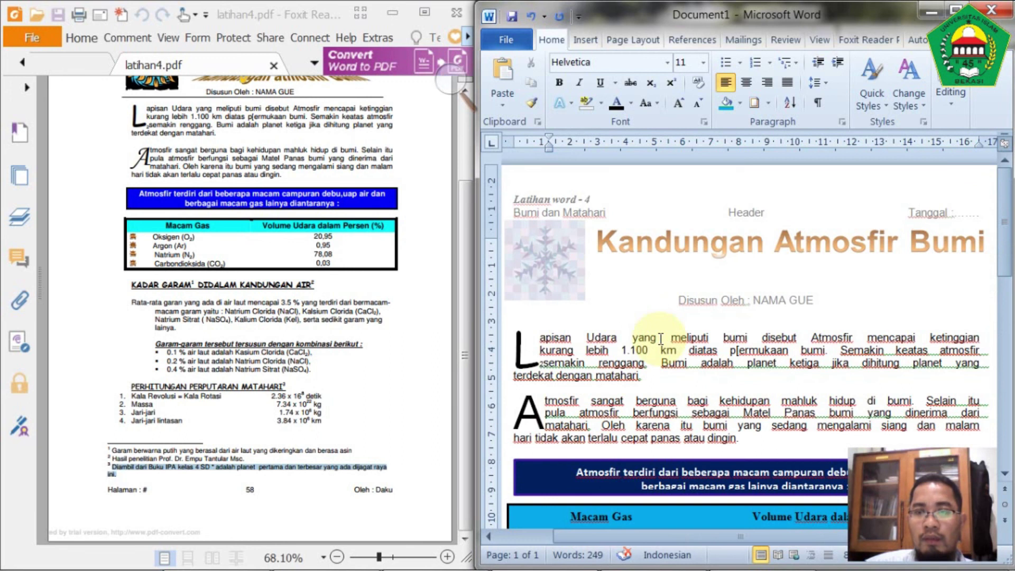
{"action": "scroll", "coordinate": [660, 339], "scroll_direction": "down", "scroll_amount": 1, "text": "ctrl"}
{"action": "scroll", "coordinate": [661, 340], "scroll_direction": "down", "scroll_amount": 3}
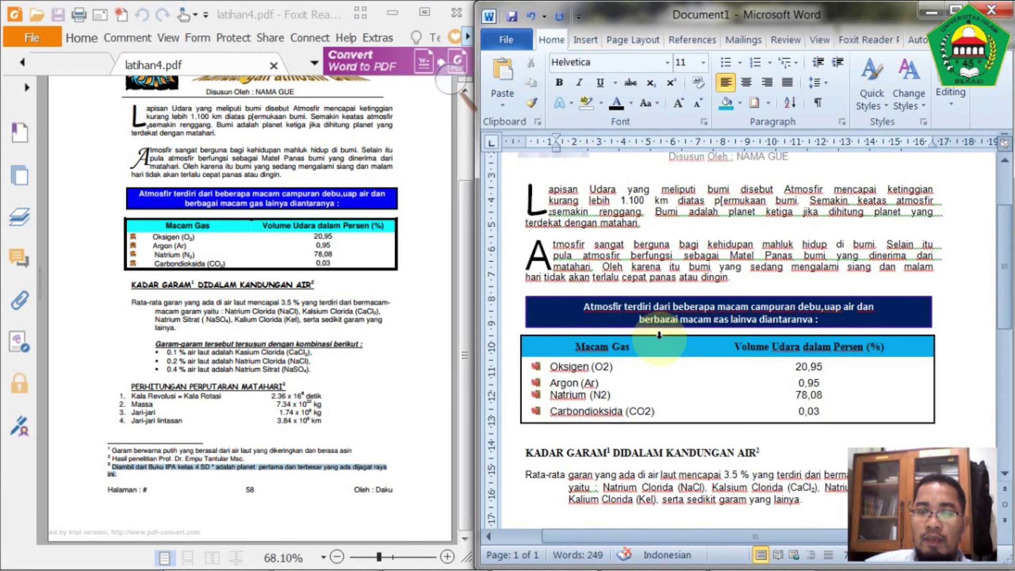
{"action": "scroll", "coordinate": [661, 339], "scroll_direction": "down", "scroll_amount": 8}
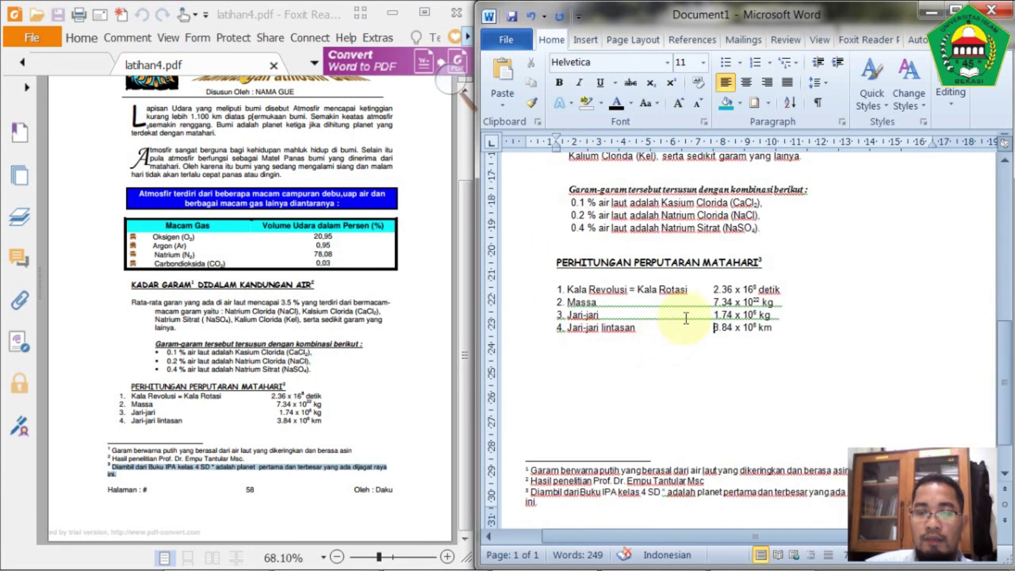
{"action": "scroll", "coordinate": [704, 302], "scroll_direction": "up", "scroll_amount": 12}
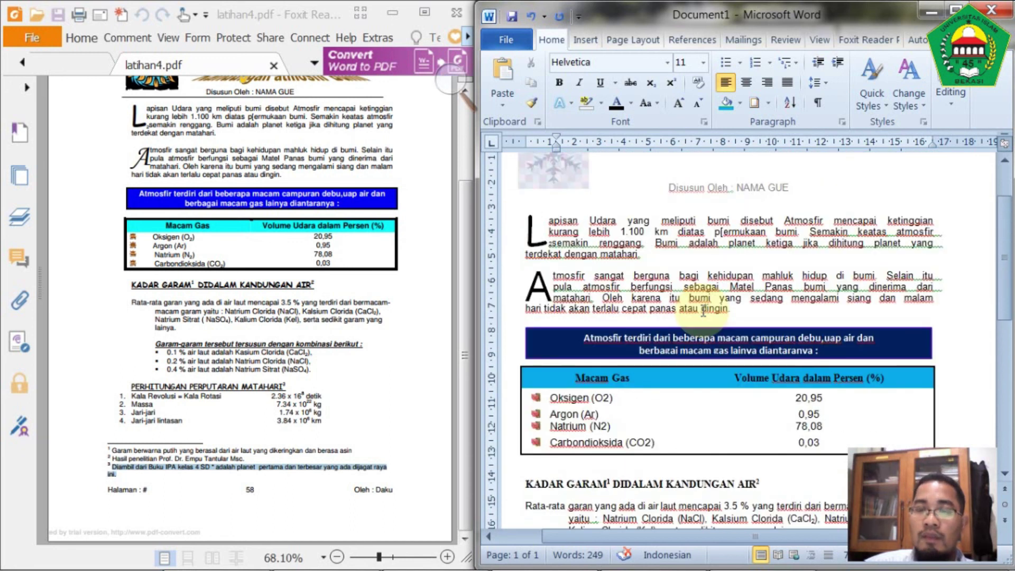